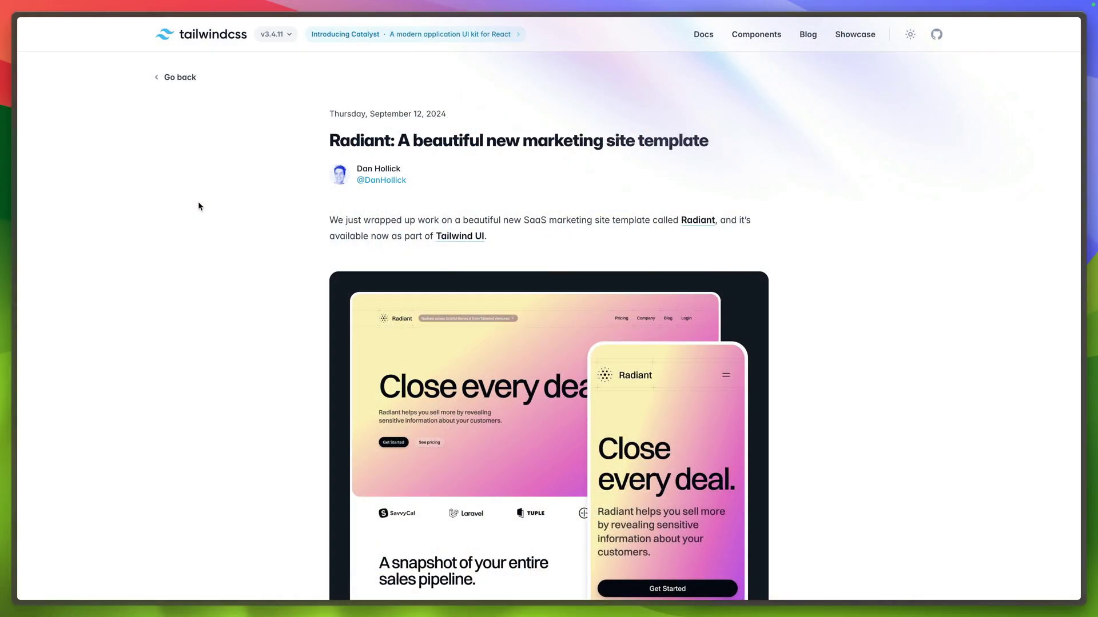
scroll(198, 202, "down", 5)
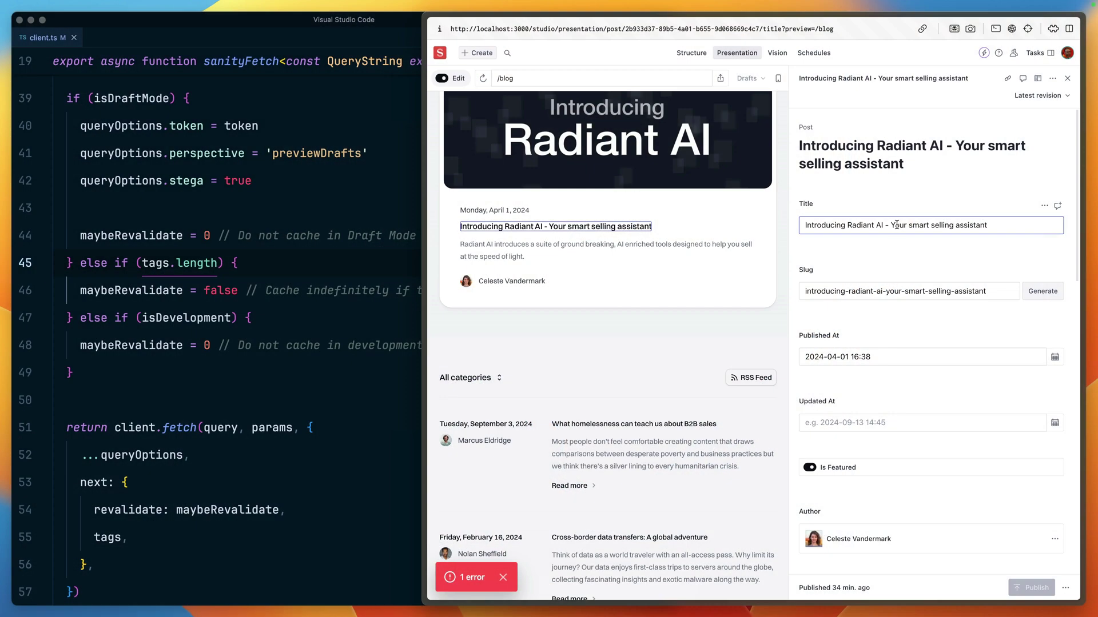
Step: Delete the ' - Your smart selling assistant' tagline, leaving the title 'Introducing Radiant AI'
left_click(890, 224, "shift")
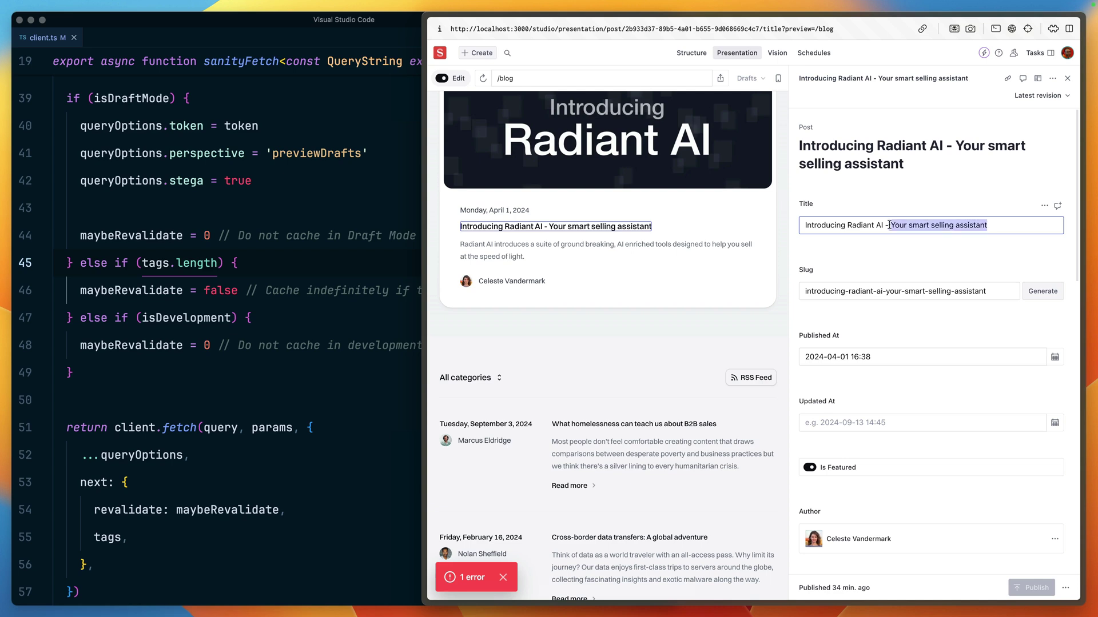
key("BackSpace")
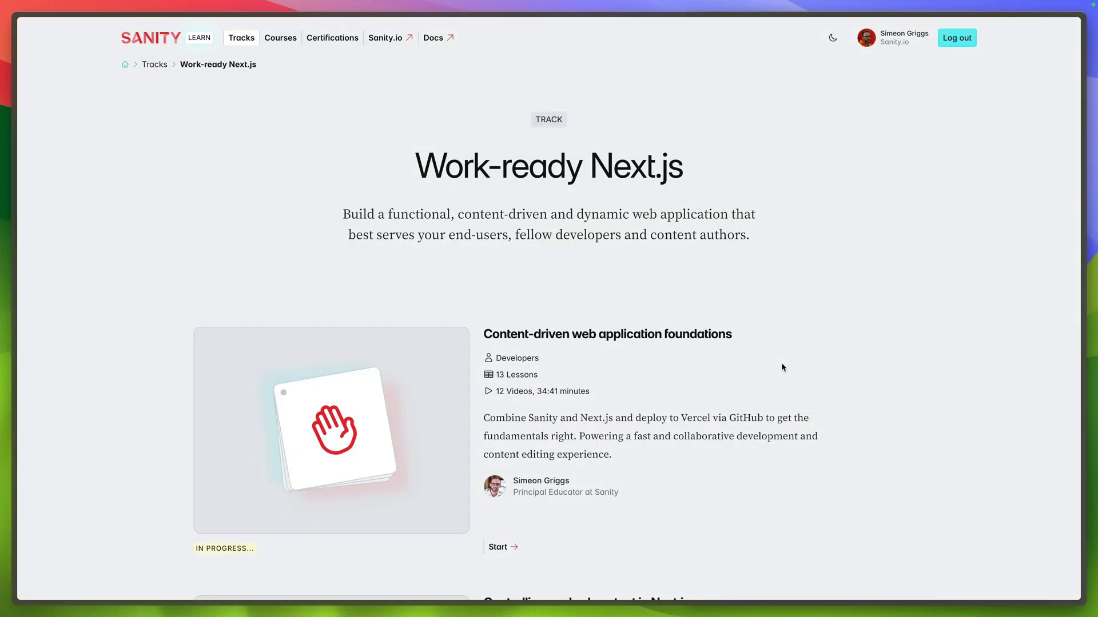
scroll(757, 322, "down", 5)
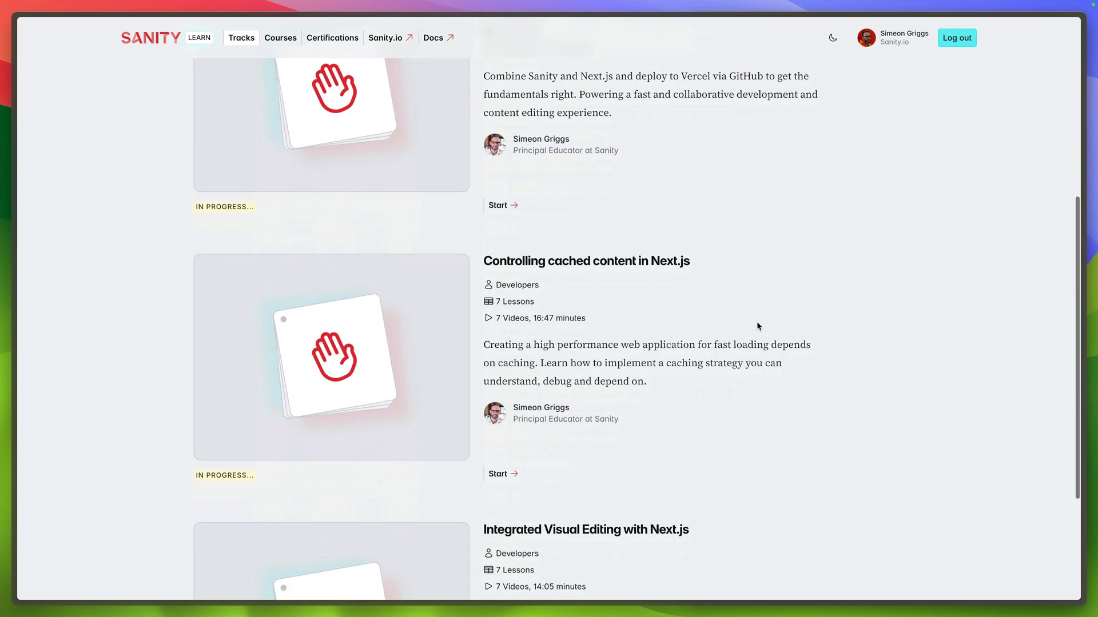
scroll(757, 322, "down", 3)
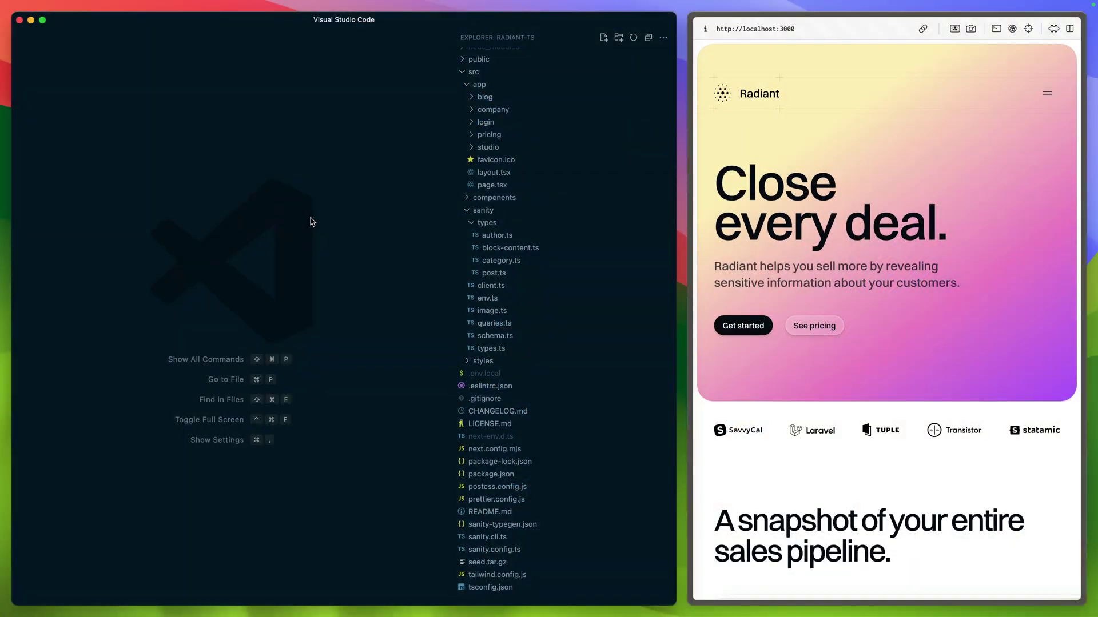
scroll(525, 172, "up", 1)
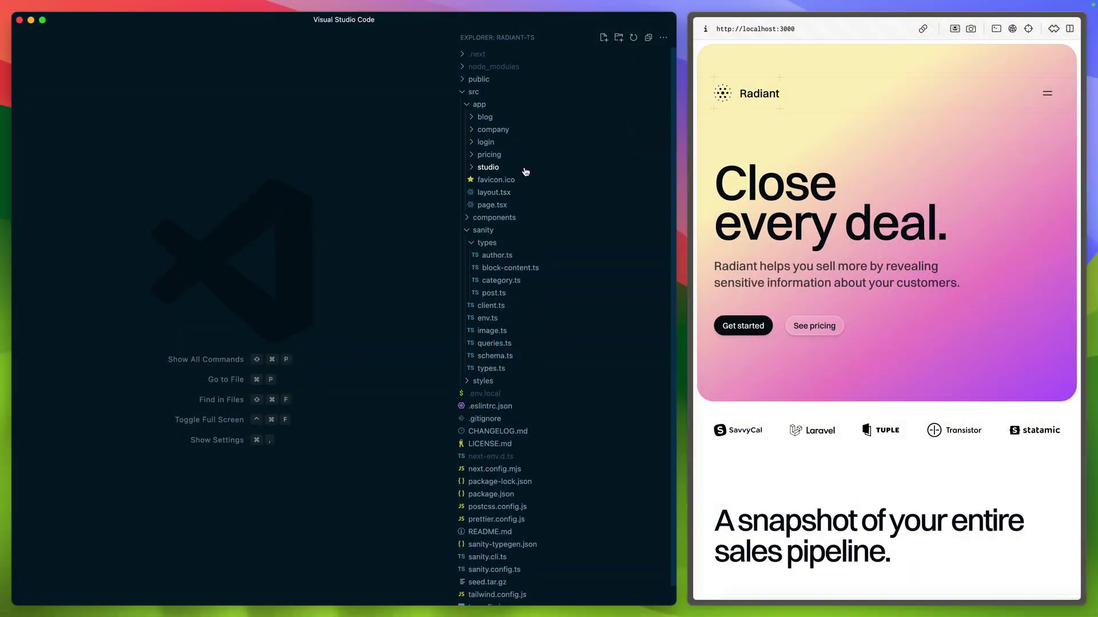
Step: Load localhost:3000/studio in the browser and expand the studio route folder
left_click(830, 133)
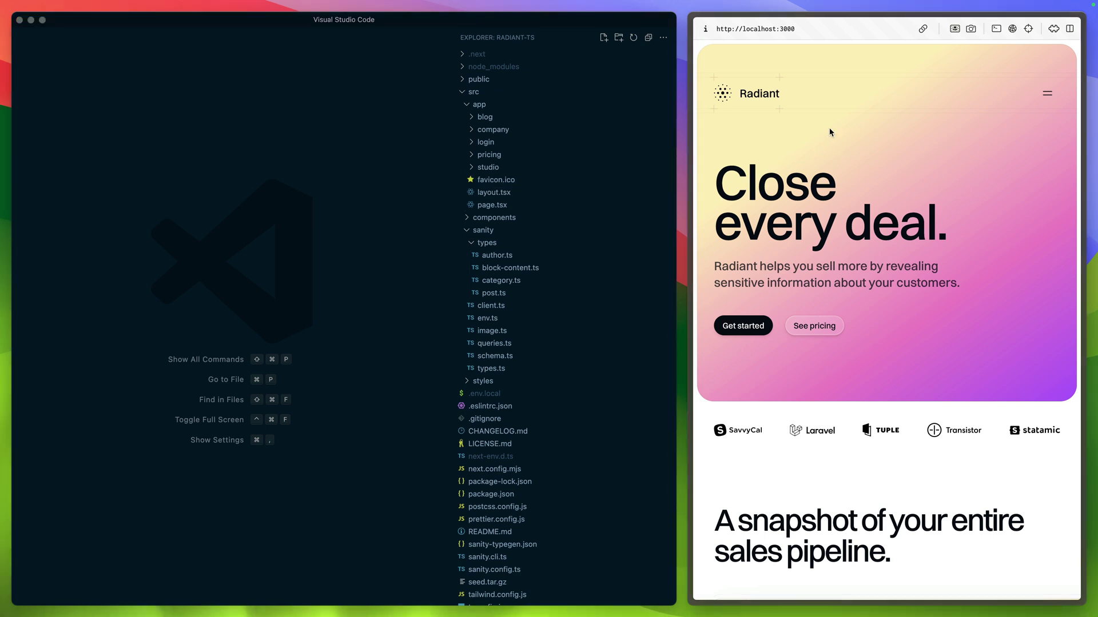
left_click(804, 28)
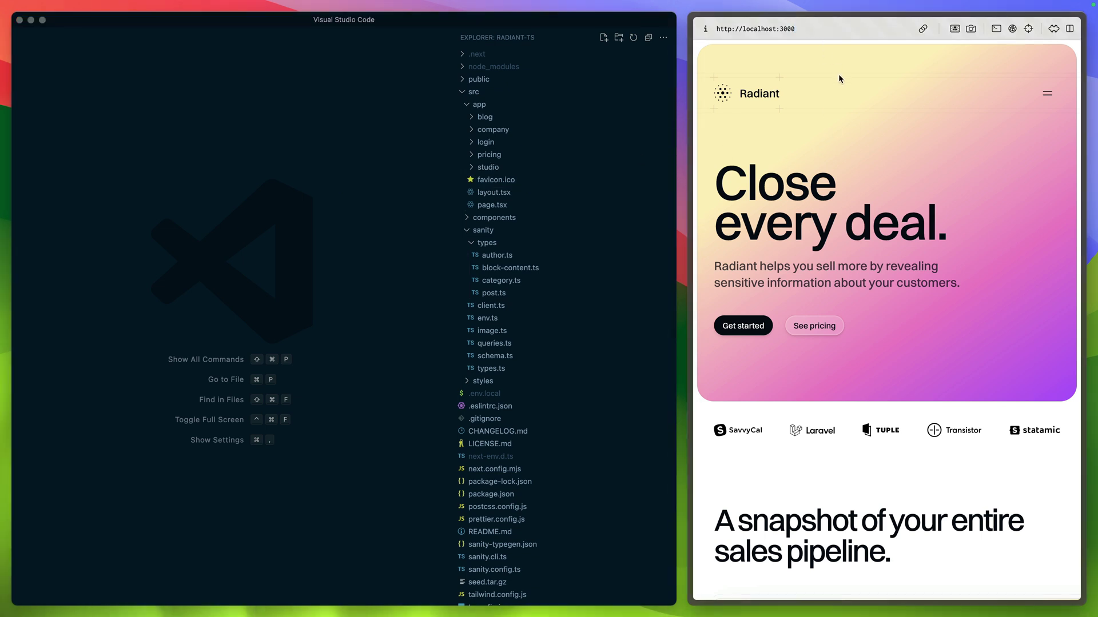
type("/studio")
key("Return")
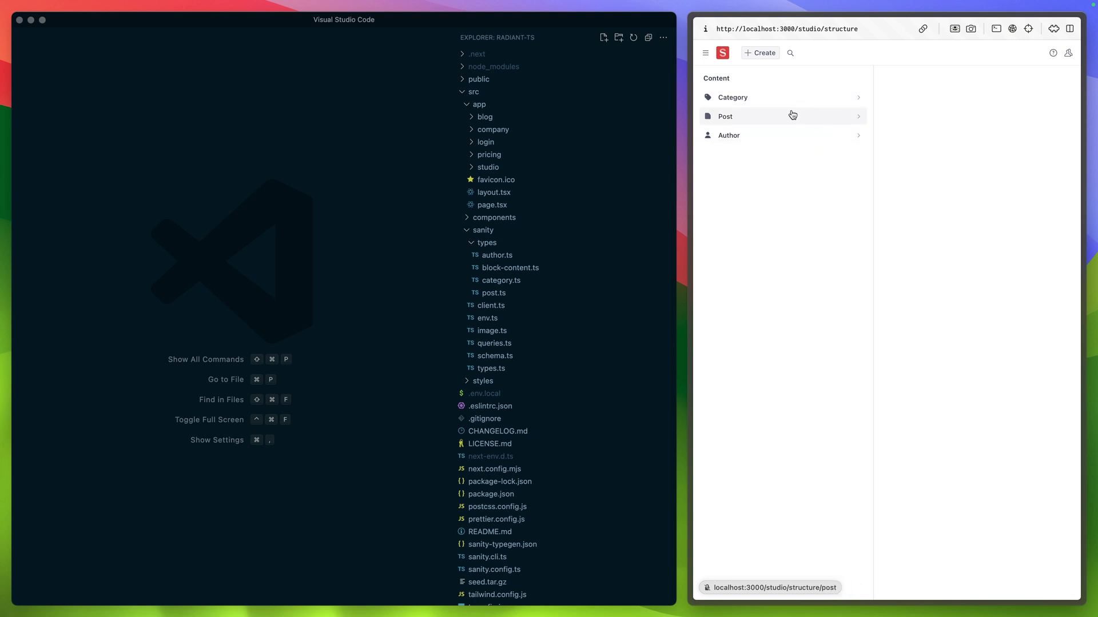
left_click(487, 171)
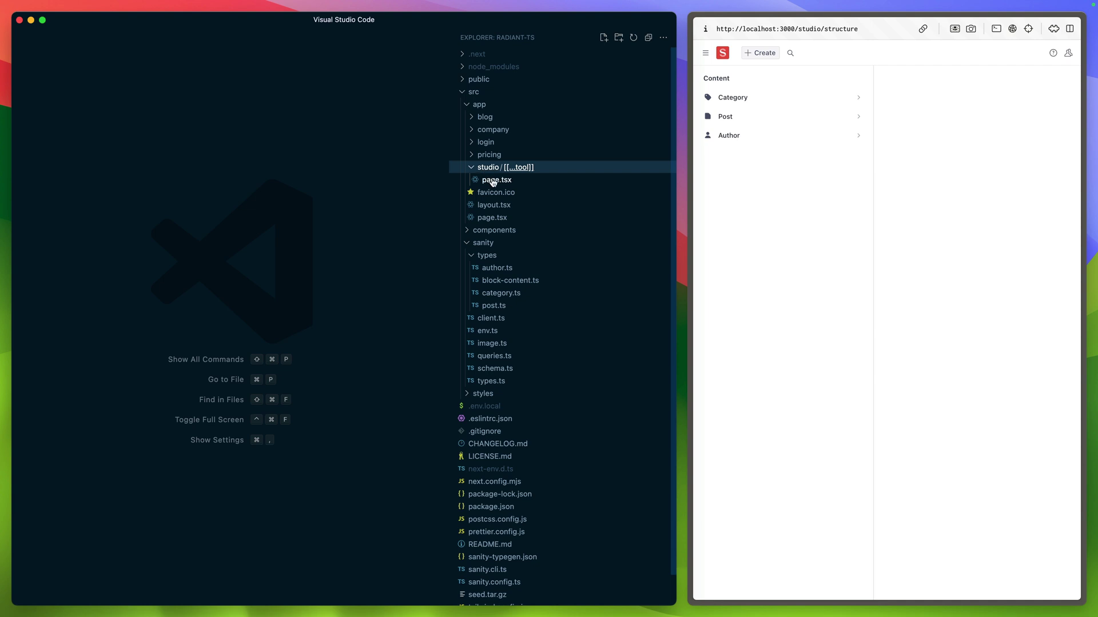
Step: Open studio/[[...tool]]/page.tsx, sanity.config.ts and src/sanity/client.ts from the Explorer
left_click(496, 179)
scroll(335, 170, "down", 3)
scroll(335, 170, "down", 1)
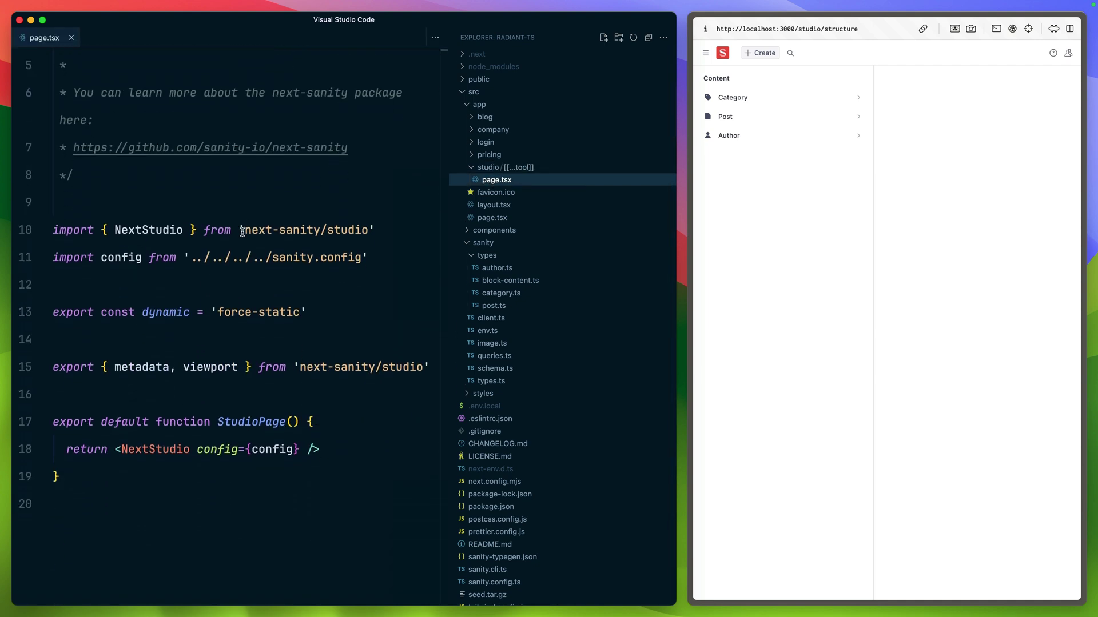
left_click_drag(244, 230, 323, 230)
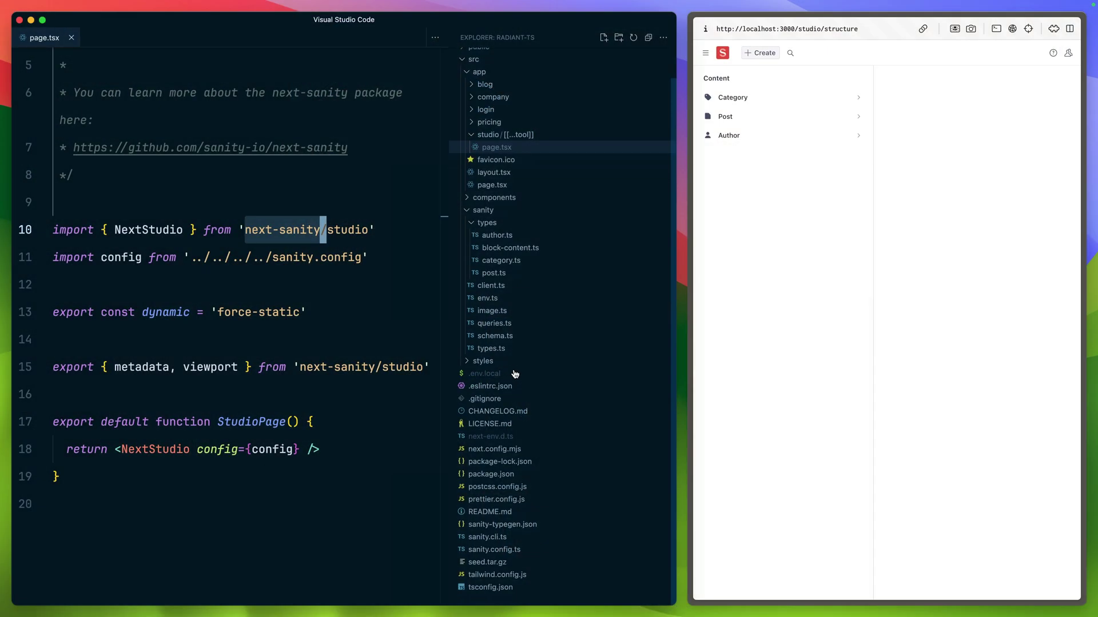
left_click(493, 549)
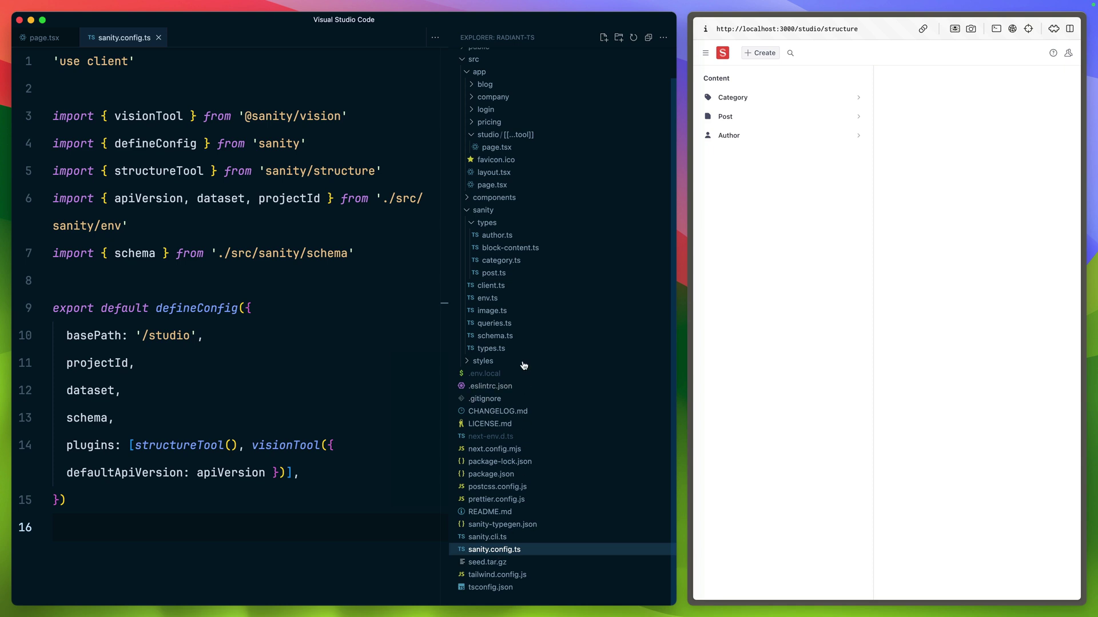
scroll(518, 349, "up", 1)
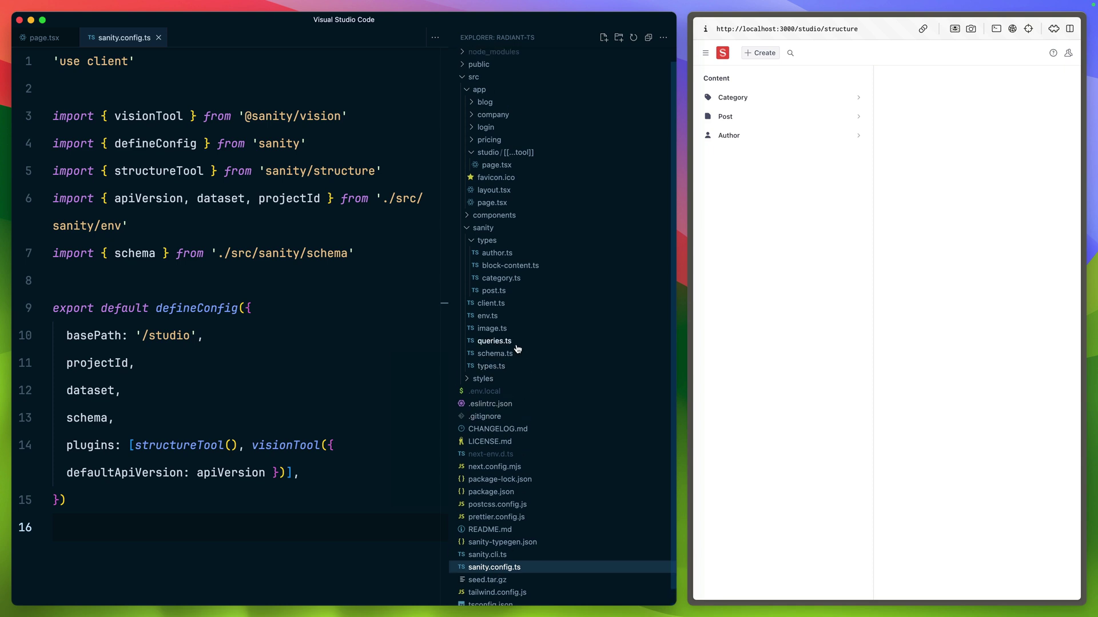
left_click(486, 230)
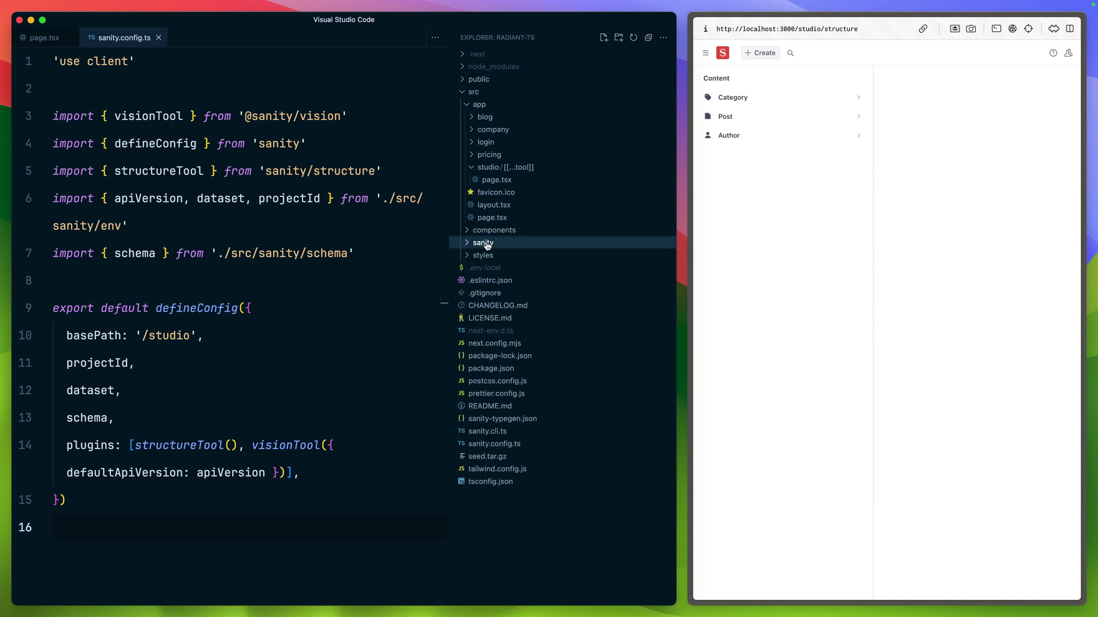
left_click(486, 245)
left_click(489, 318)
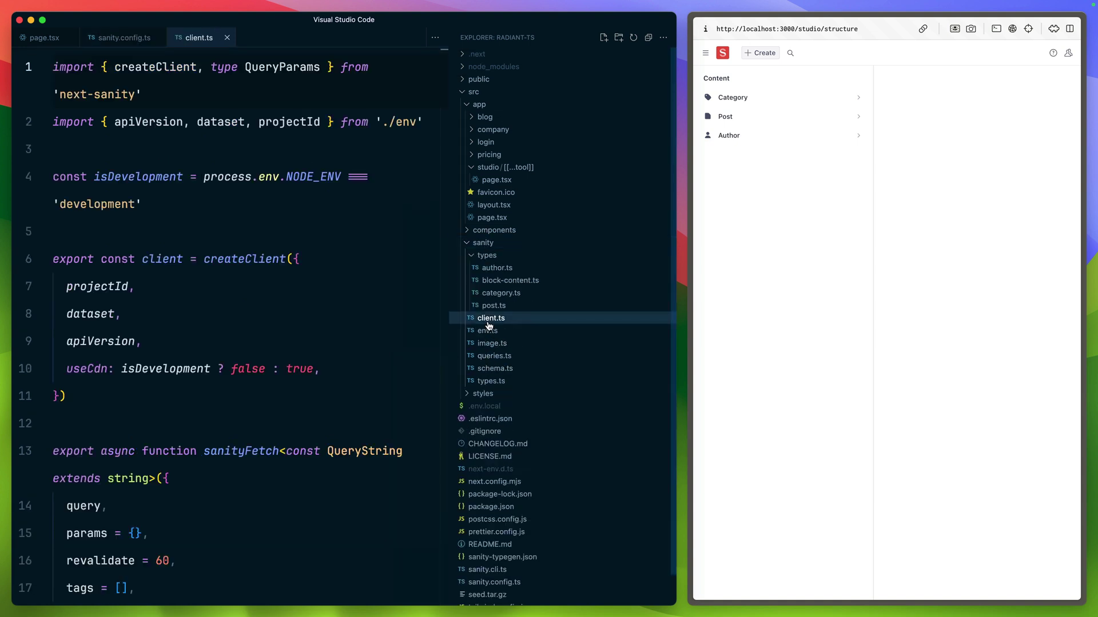
left_click(157, 259)
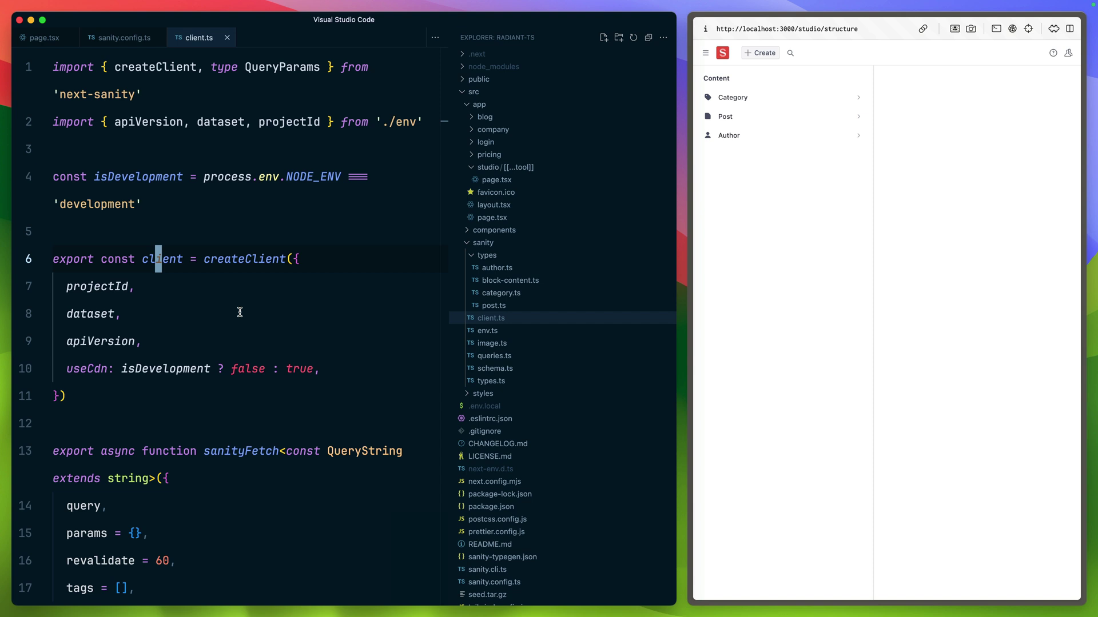
scroll(240, 312, "down", 5)
double_click(243, 225)
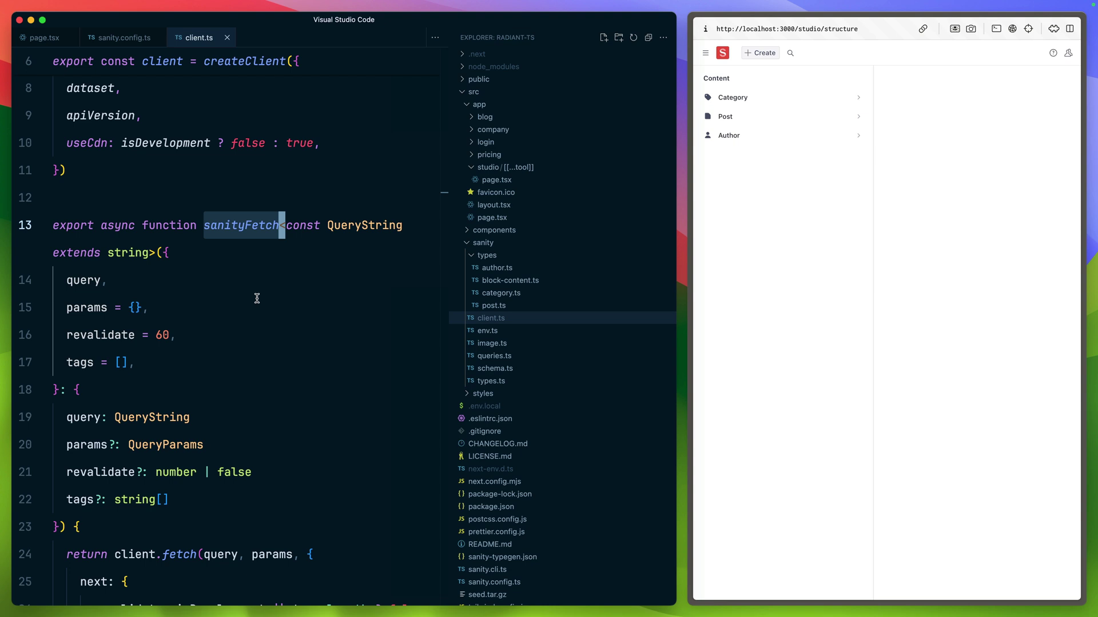
scroll(260, 294, "down", 1)
scroll(257, 299, "down", 1)
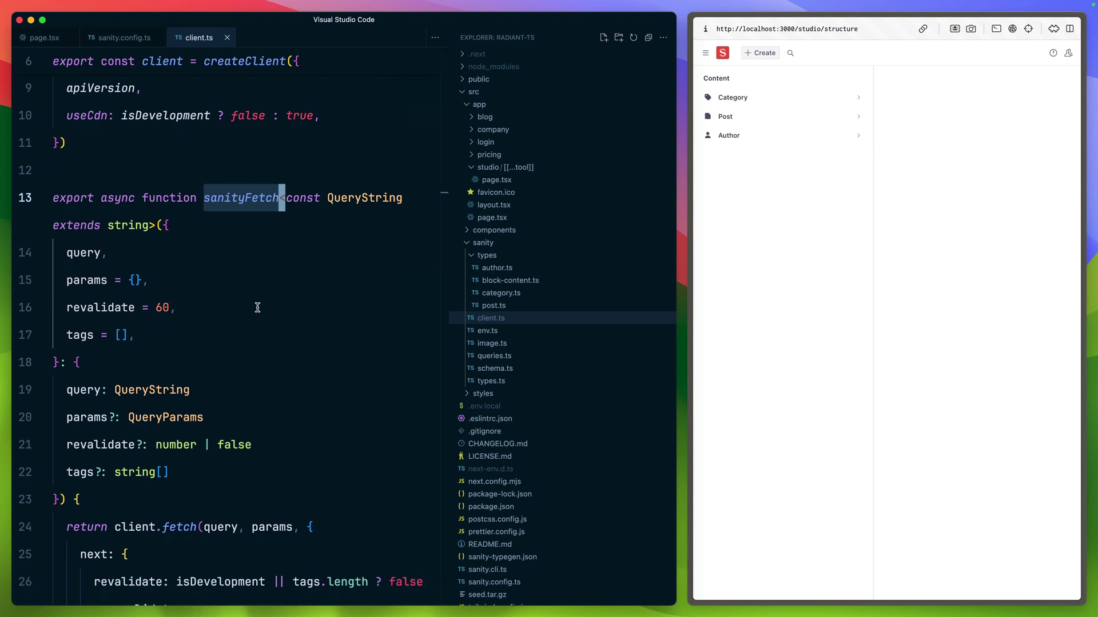
scroll(257, 308, "down", 1)
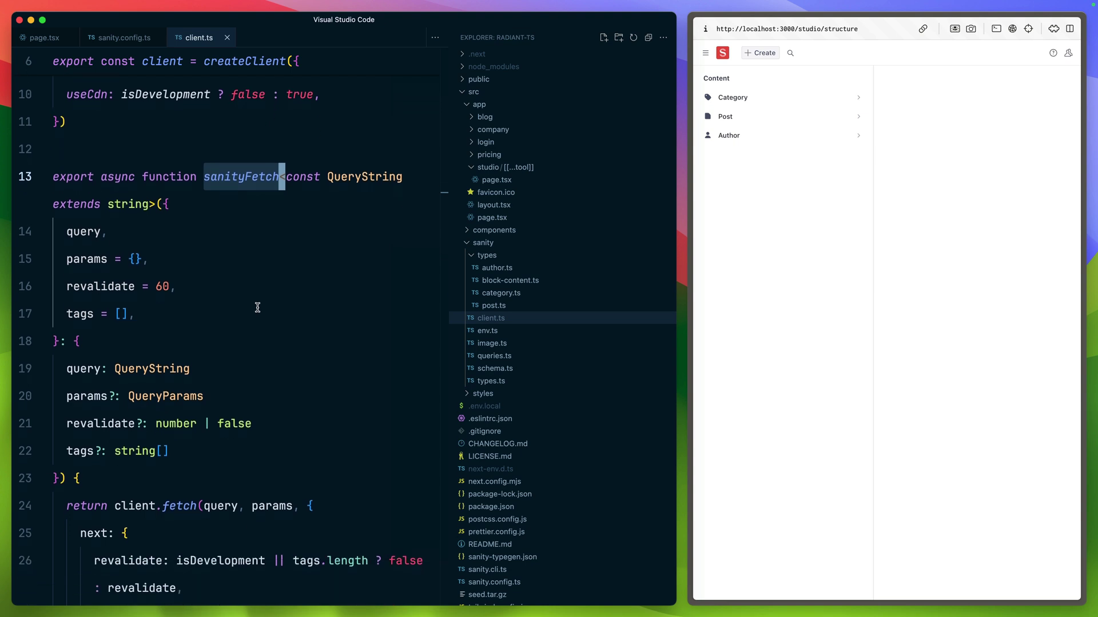
scroll(257, 307, "up", 1)
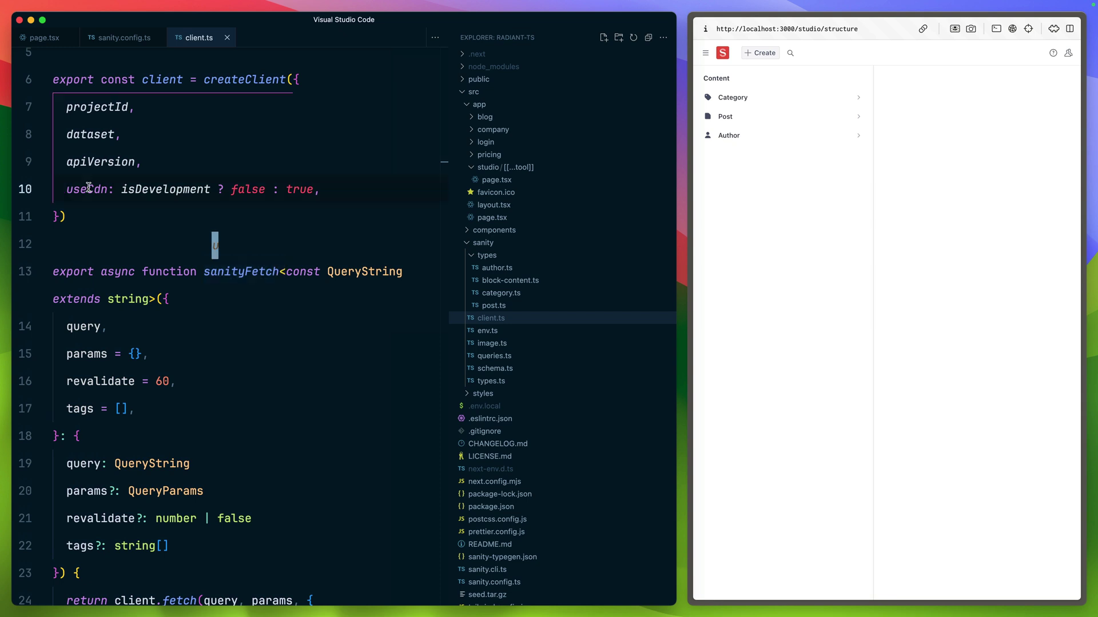
left_click_drag(66, 190, 323, 190)
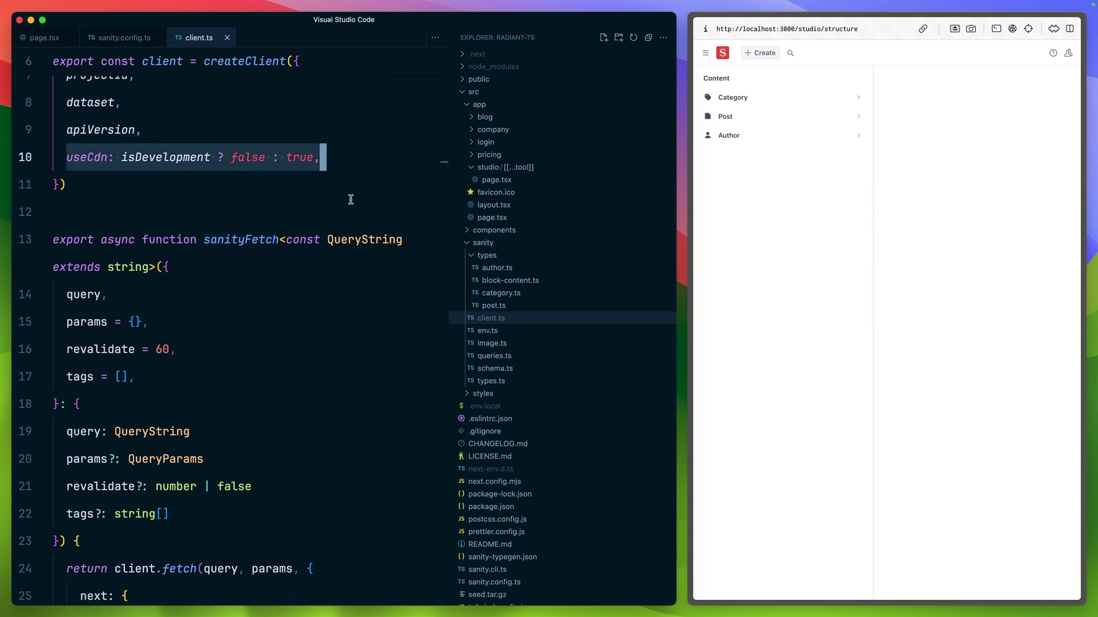
scroll(351, 199, "down", 2)
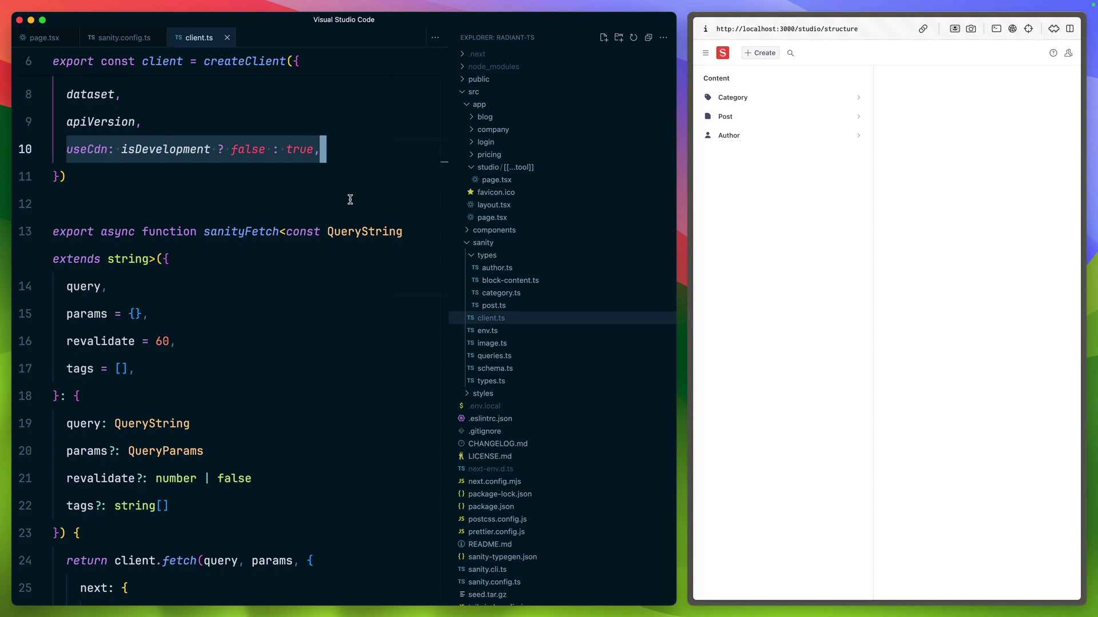
scroll(350, 198, "down", 5)
scroll(351, 200, "down", 1)
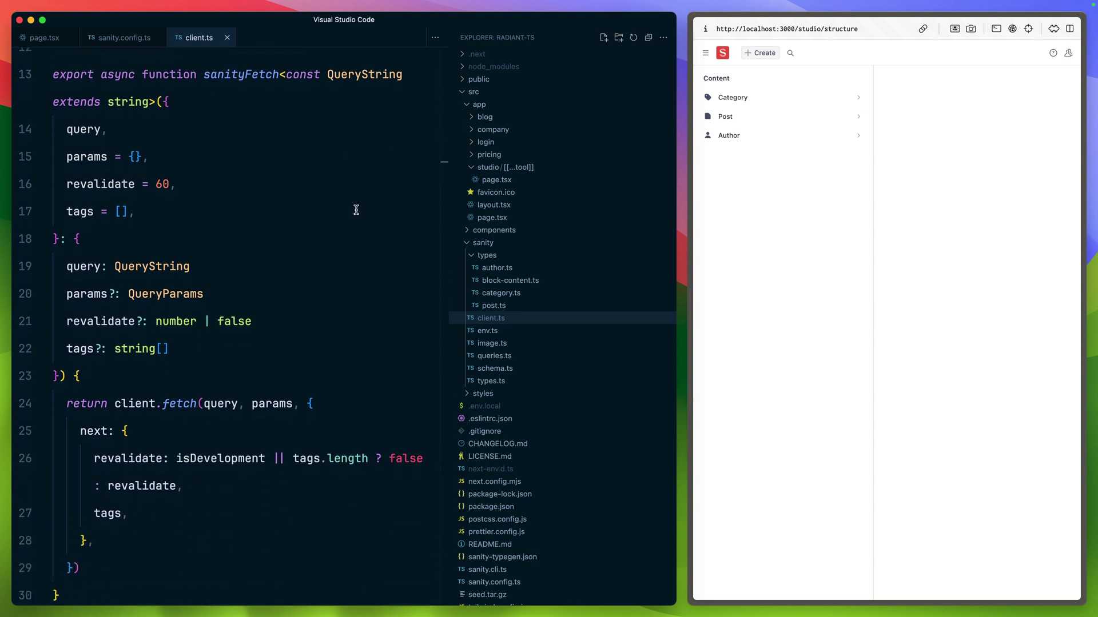
left_click(100, 188)
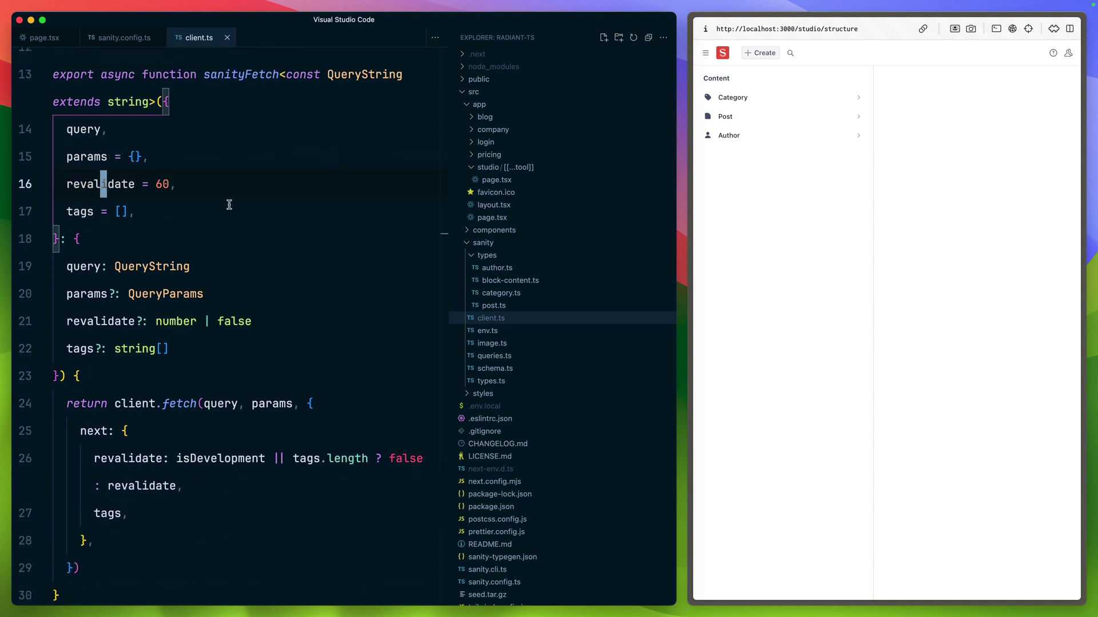
left_click(87, 212)
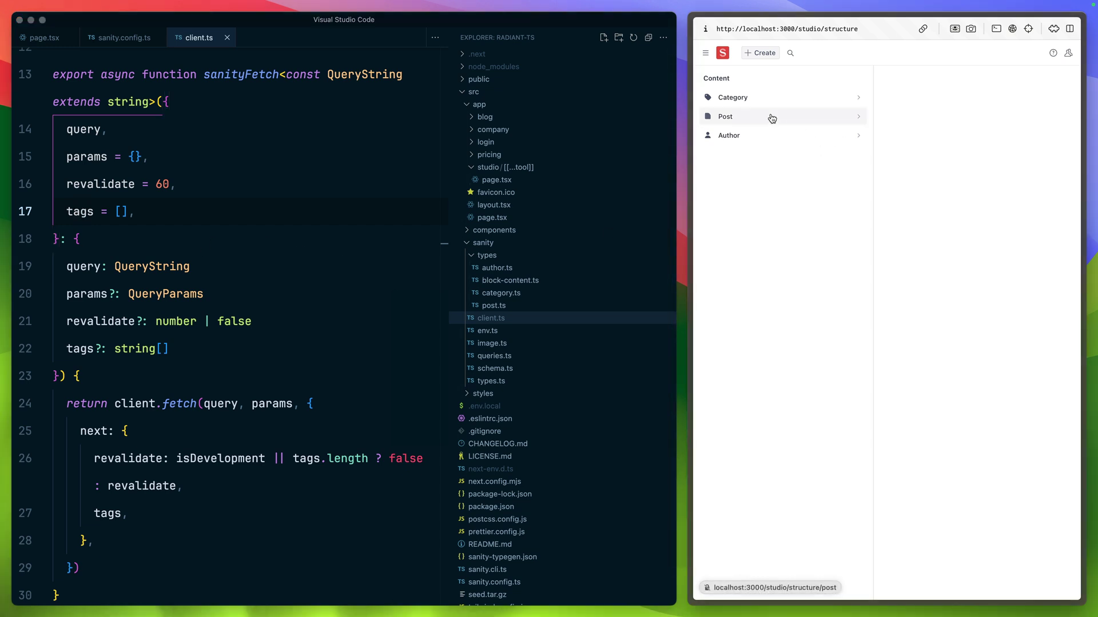
left_click(739, 117)
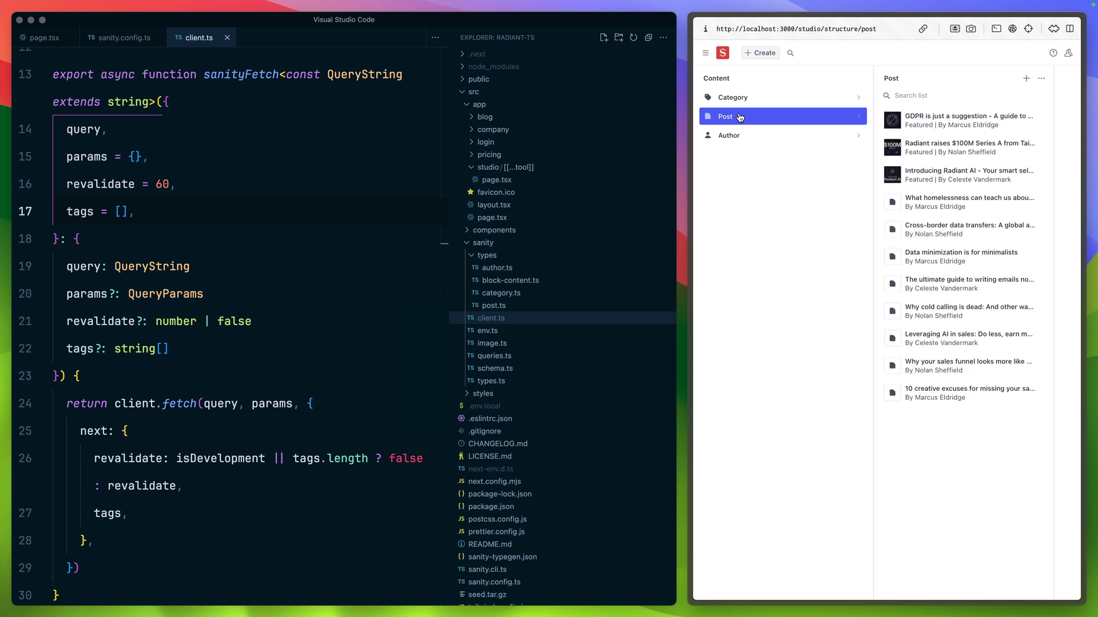
left_click(956, 120)
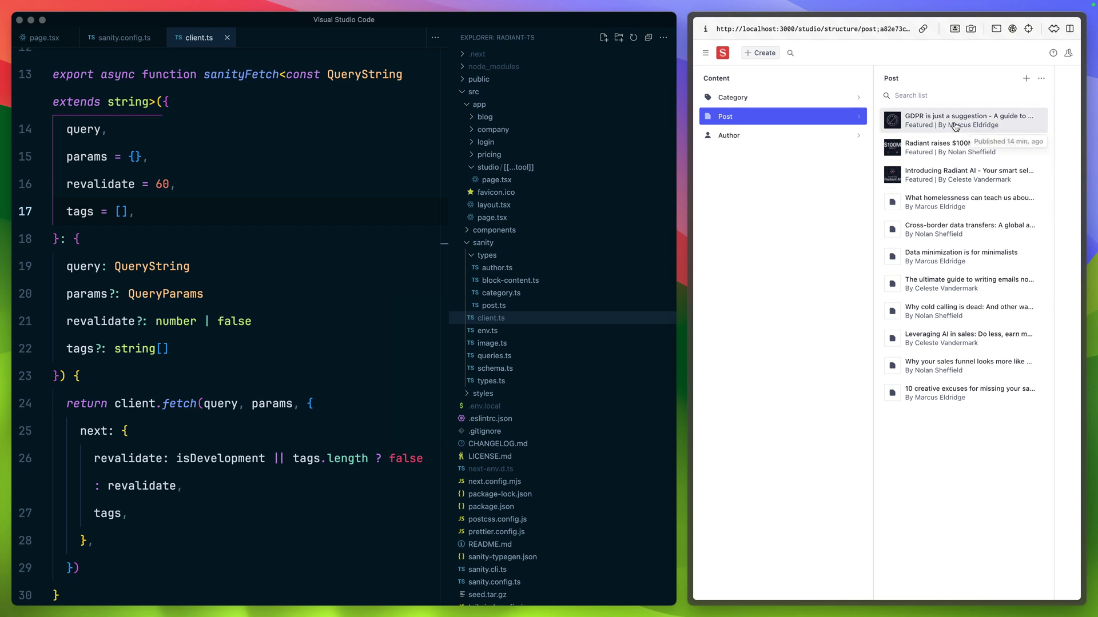
left_click(496, 267)
left_click(493, 305)
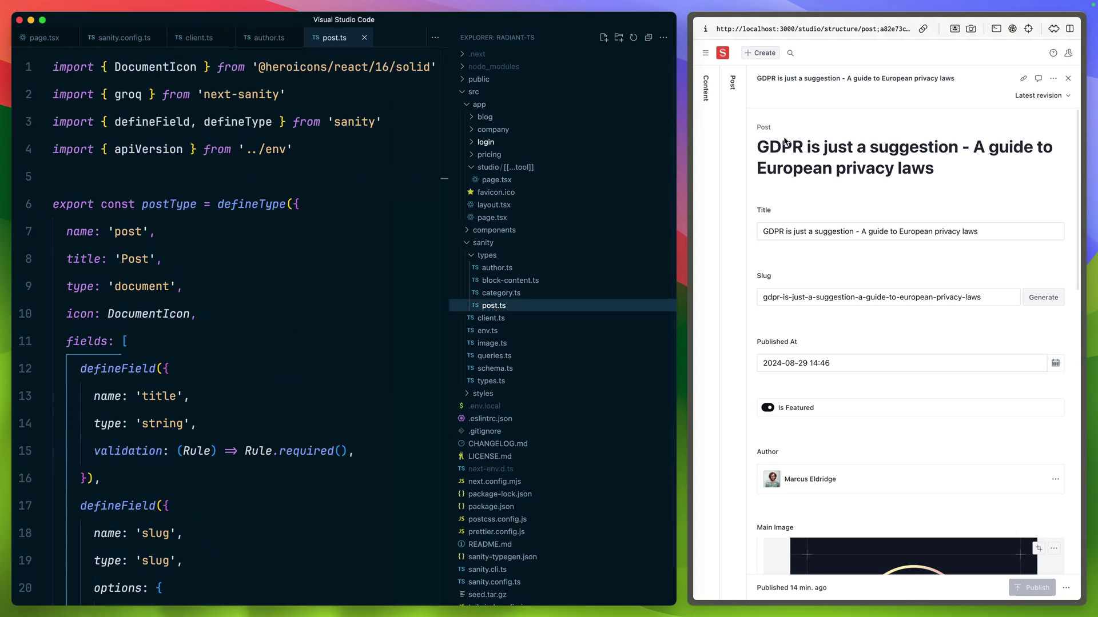
scroll(964, 199, "down", 3)
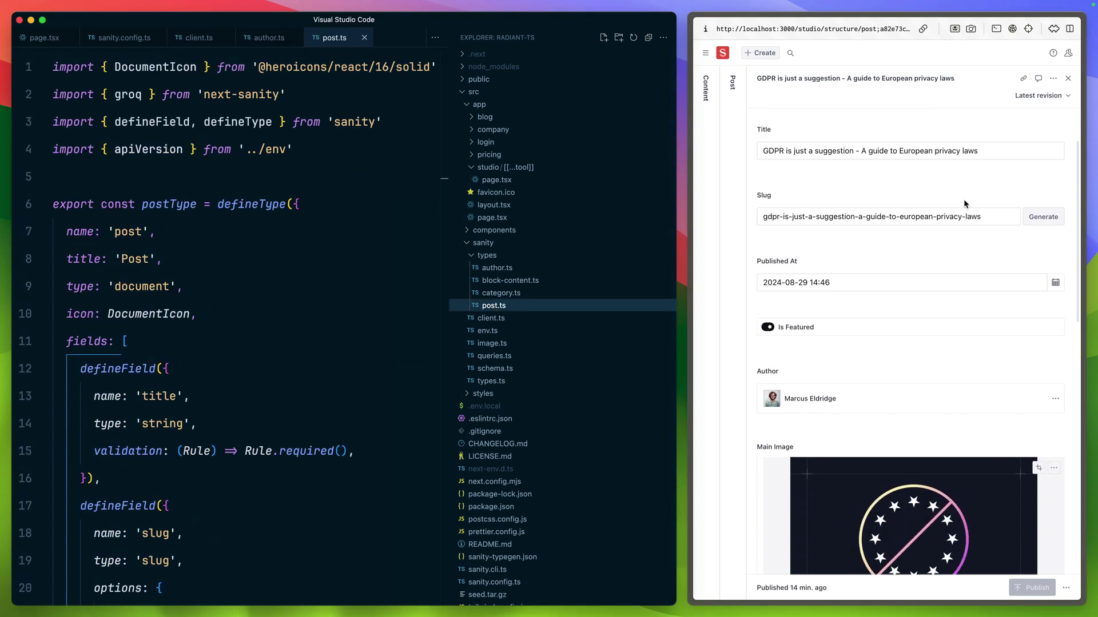
scroll(962, 200, "down", 2)
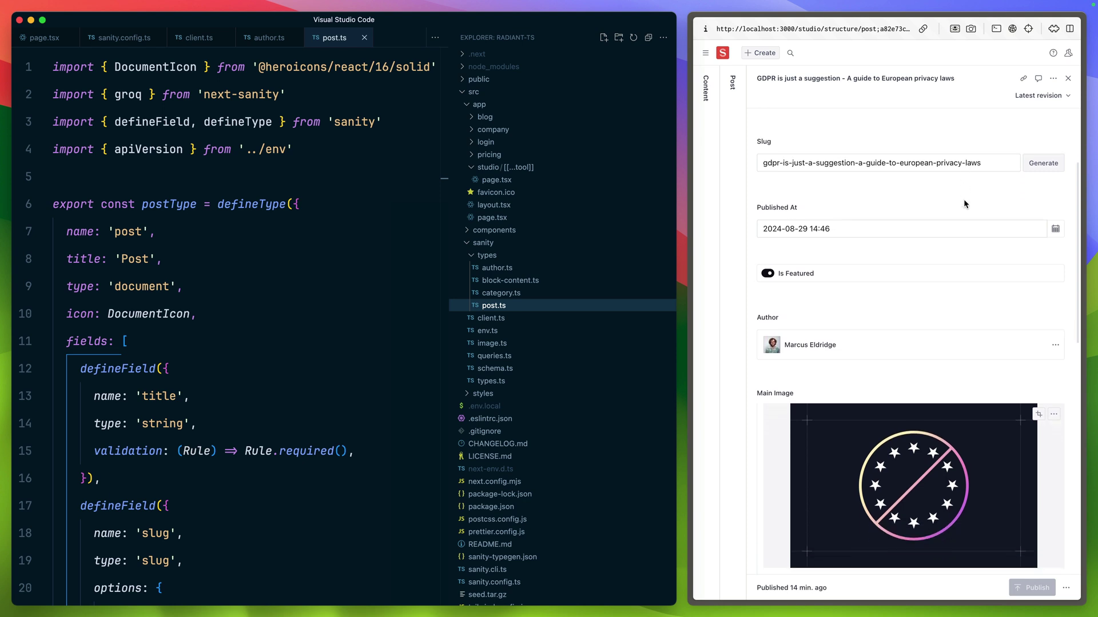
scroll(963, 199, "down", 2)
scroll(964, 199, "down", 3)
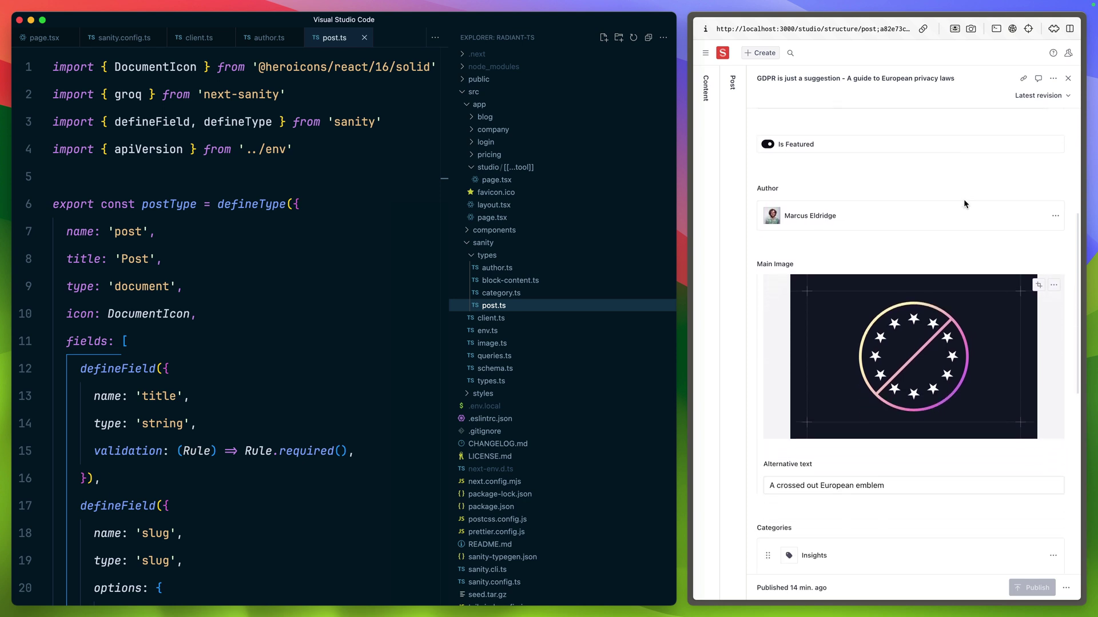
scroll(963, 199, "down", 2)
scroll(964, 200, "down", 3)
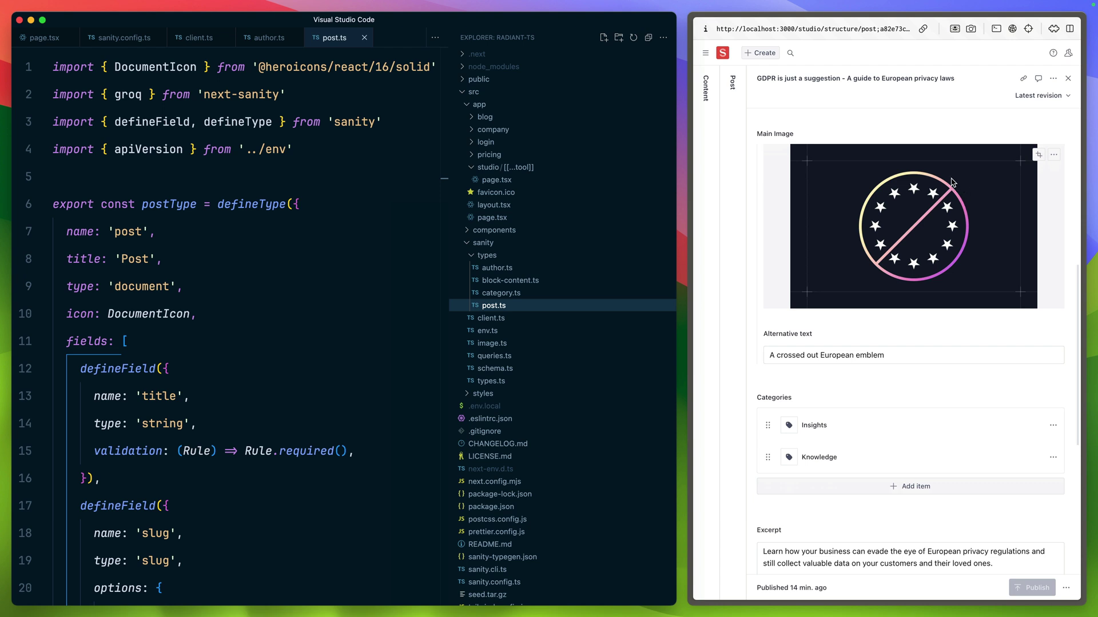
scroll(335, 274, "down", 2)
scroll(336, 275, "down", 2)
scroll(336, 275, "down", 2)
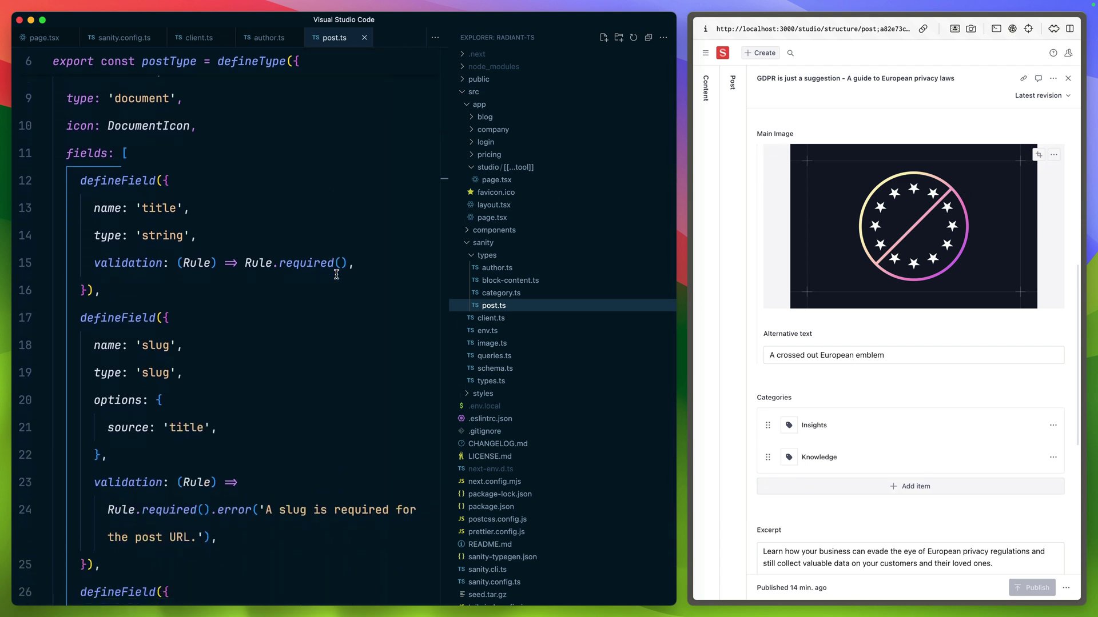
scroll(335, 275, "down", 3)
scroll(335, 275, "down", 2)
scroll(335, 275, "down", 2)
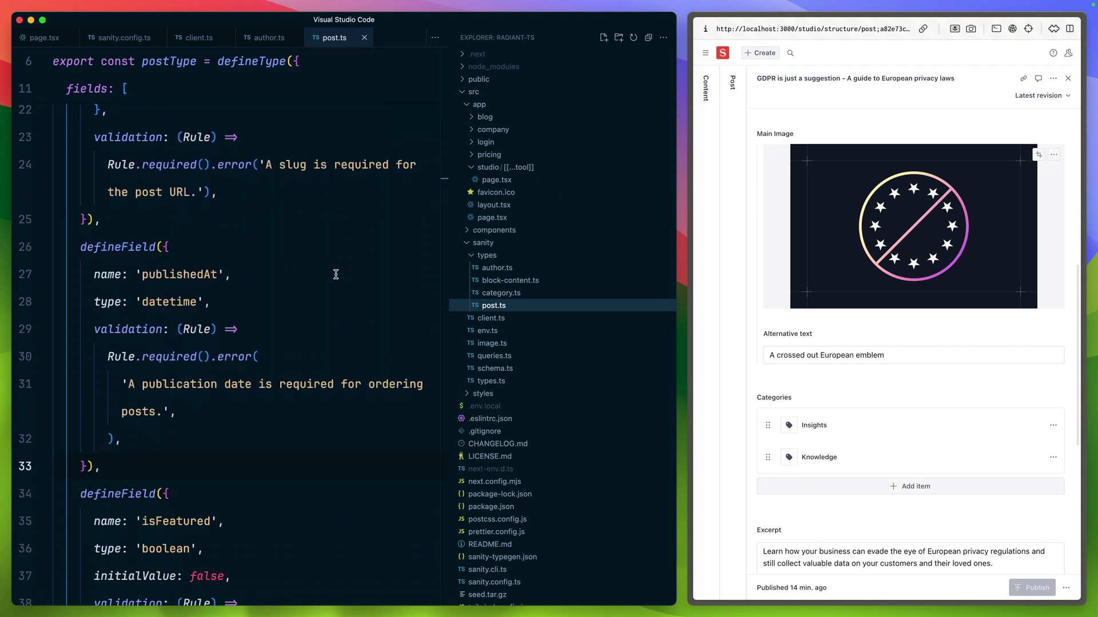
scroll(335, 275, "down", 2)
scroll(941, 289, "up", 3)
scroll(941, 290, "up", 3)
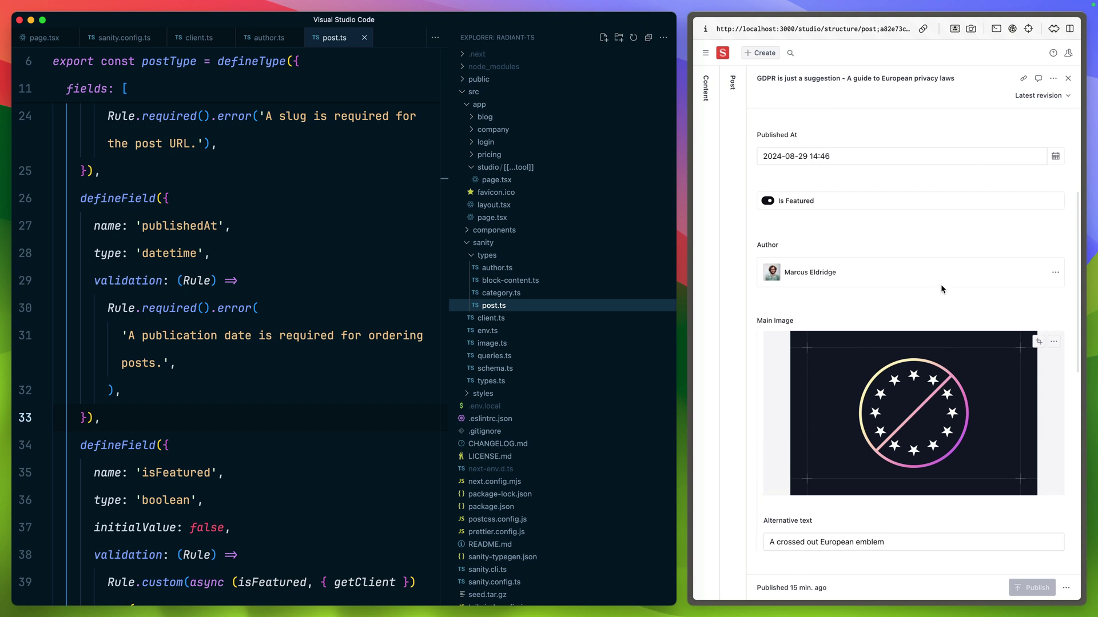
scroll(941, 289, "up", 3)
Step: Duplicate the publishedAt field block in post.ts and rename the copy to updatedAt
left_click(102, 418)
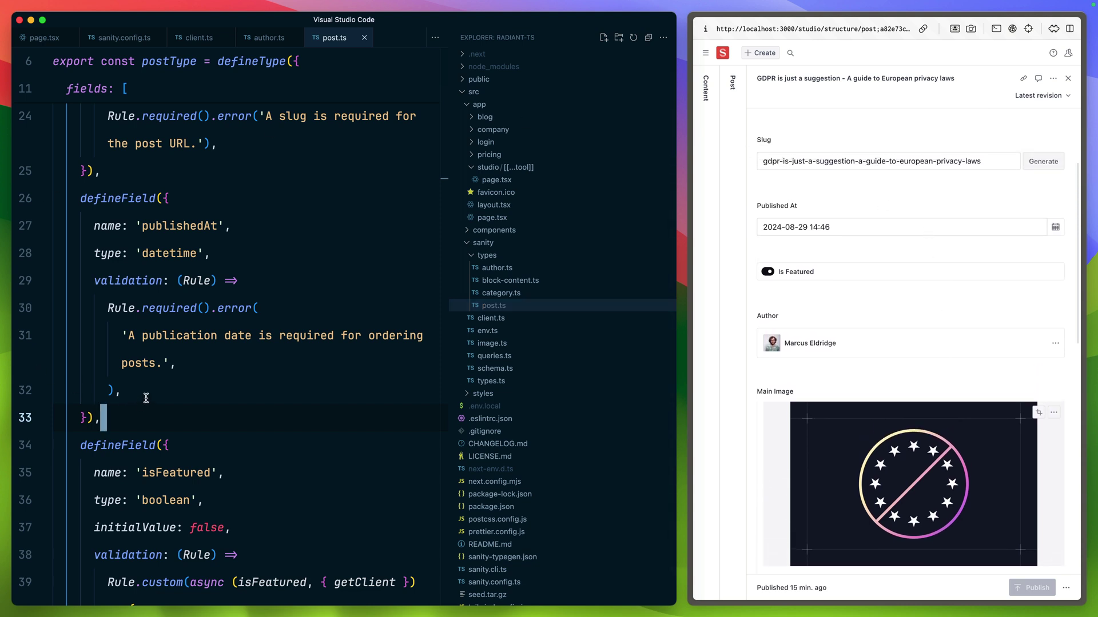
left_click(121, 195, "shift")
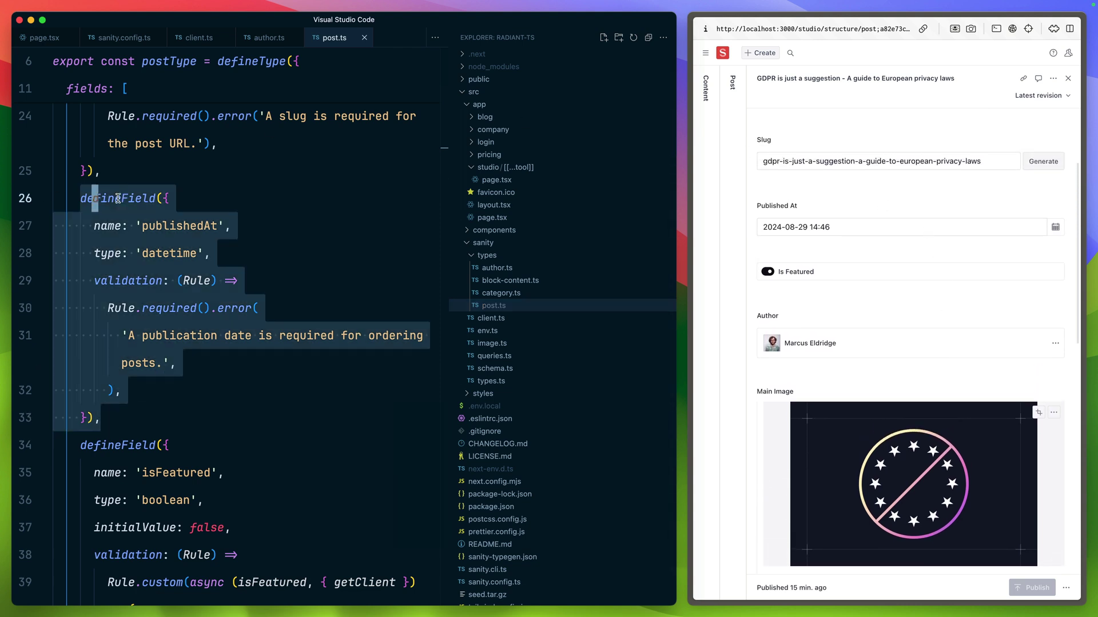
key("shift+alt+Down")
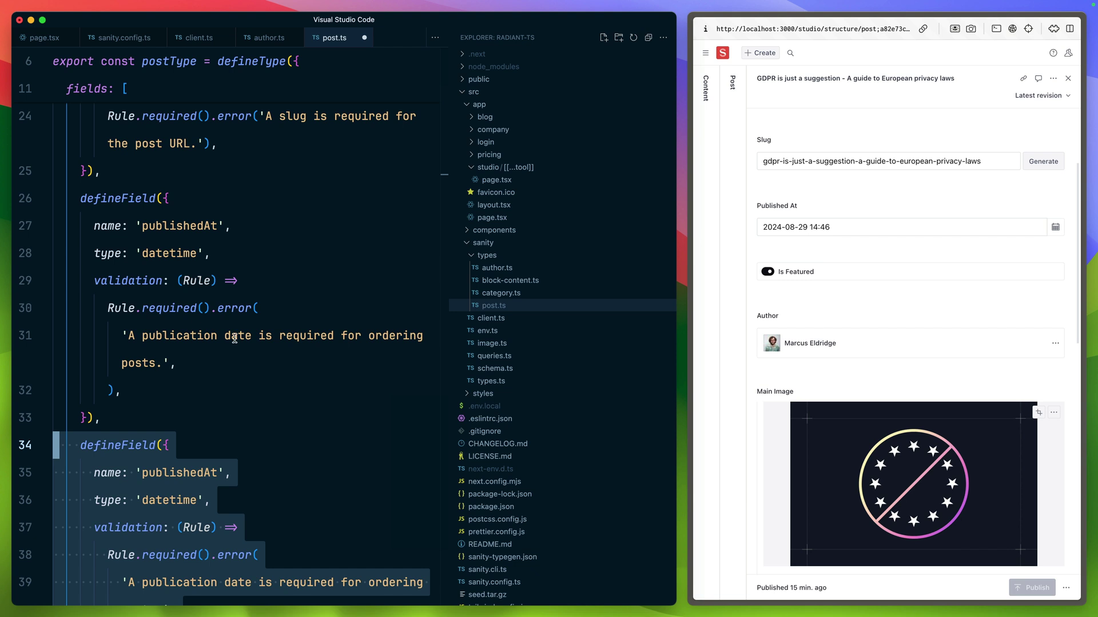
scroll(235, 337, "down", 3)
double_click(208, 378)
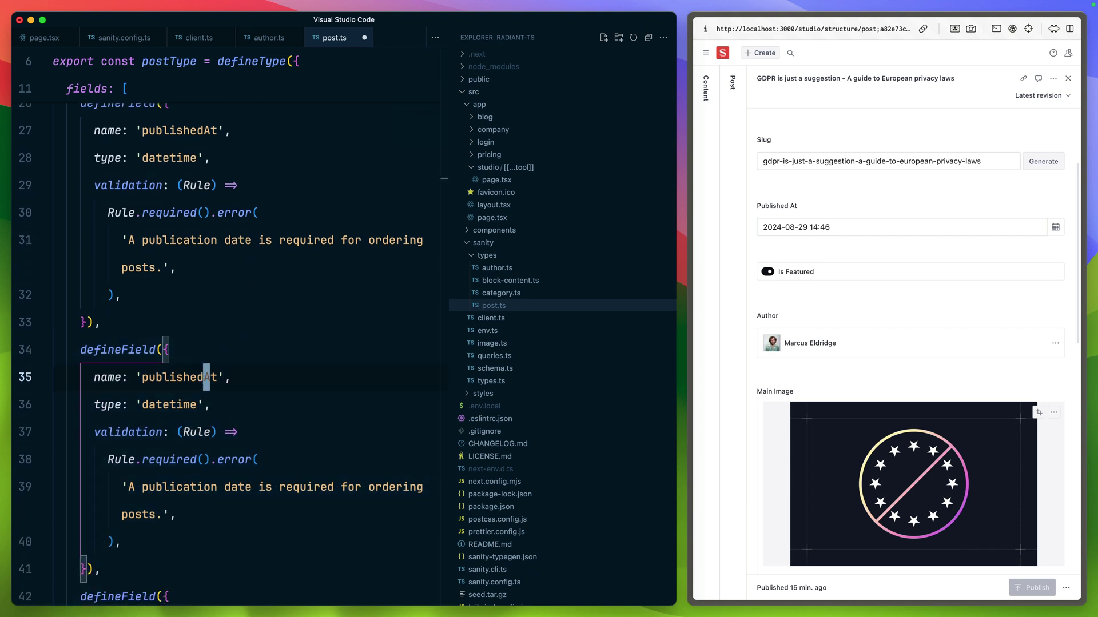
type("cbupdated")
key("Escape")
Step: Remove the copy's validation rule, save post.ts, and try the new Updated At field in Studio
key("j")
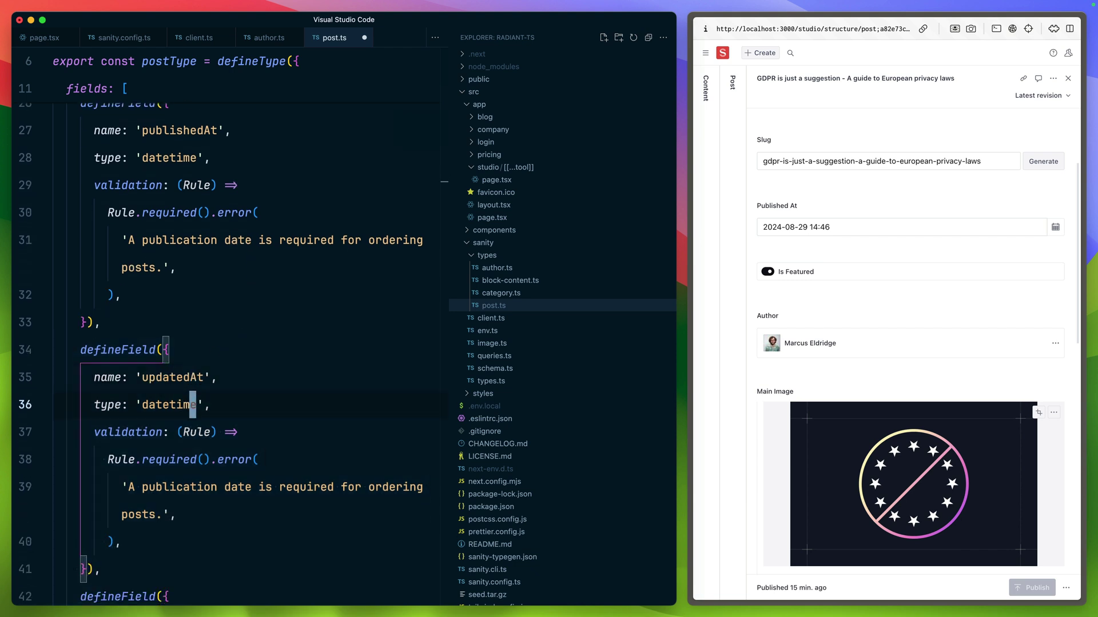
key("j")
key("shift+v")
key("j")
key("j")
key("j")
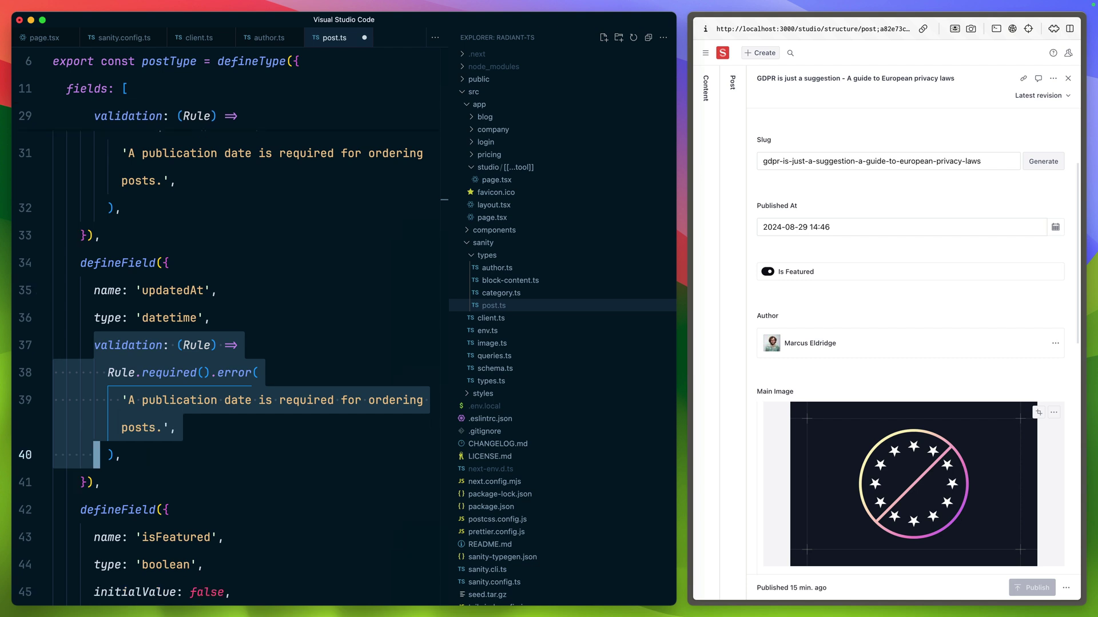
key("d")
key("k")
key("shift+j")
key("ctrl+s")
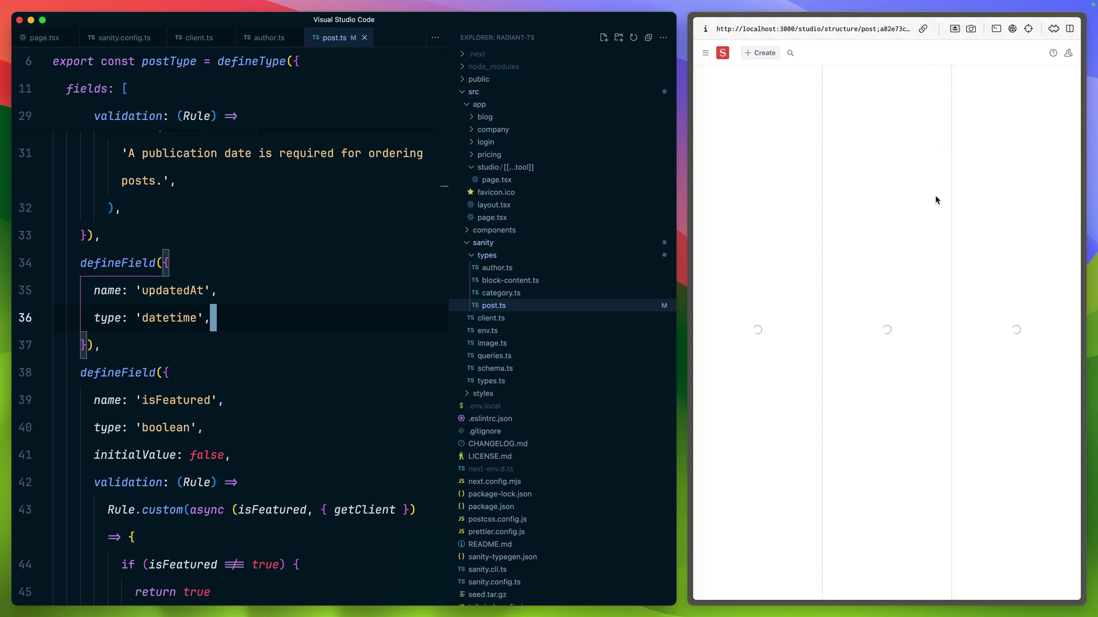
scroll(944, 217, "down", 1)
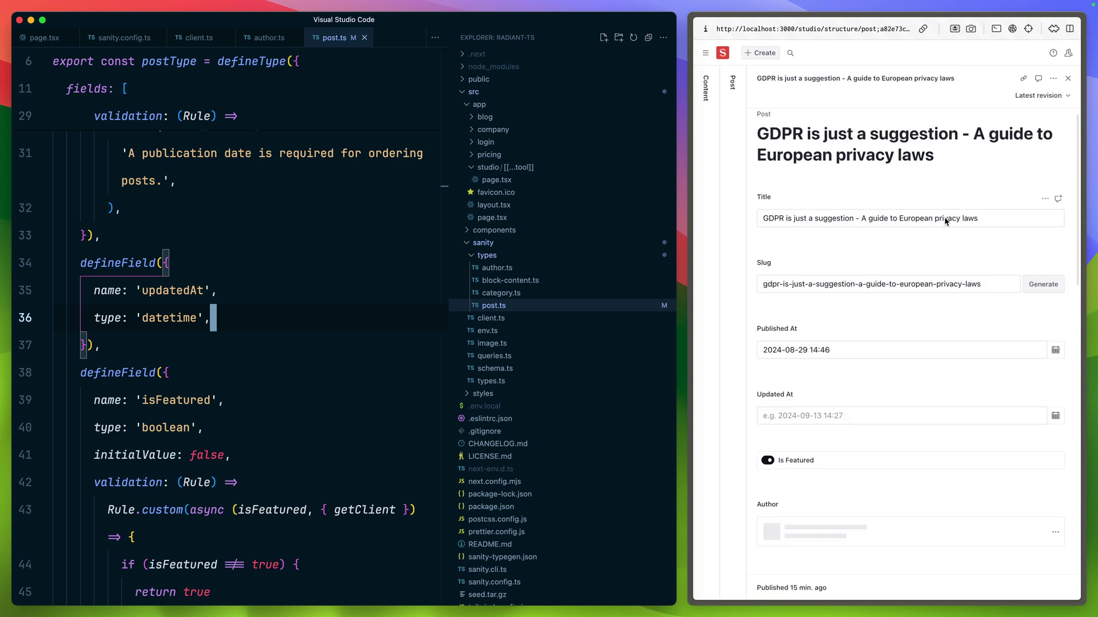
left_click(969, 383)
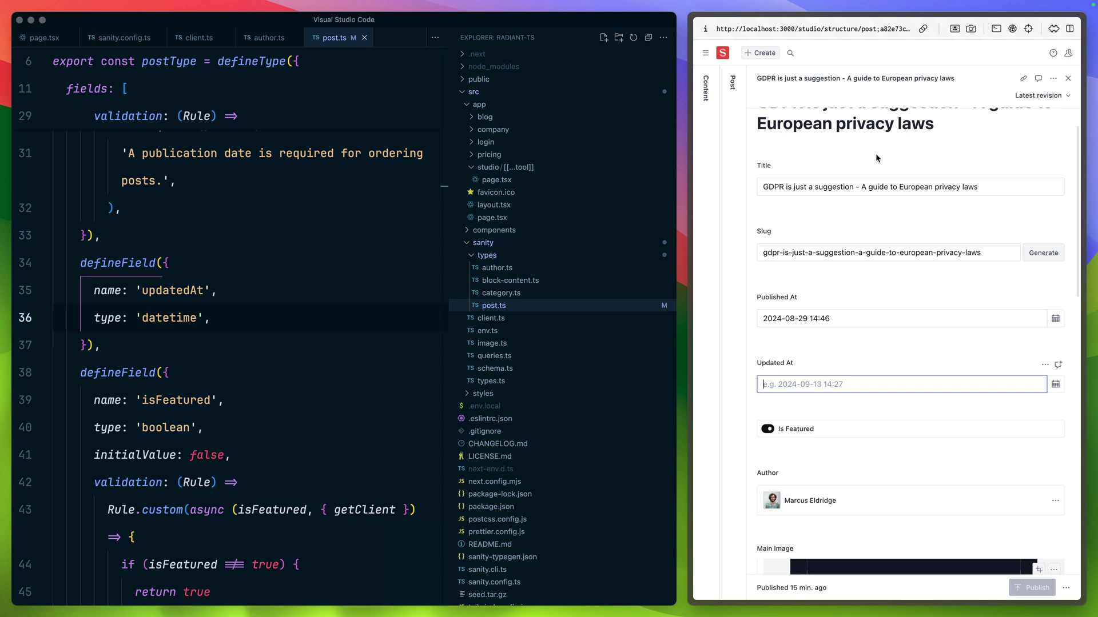
Step: Switch to the Vision tool and run a query returning all documents
left_click(705, 53)
left_click(725, 98)
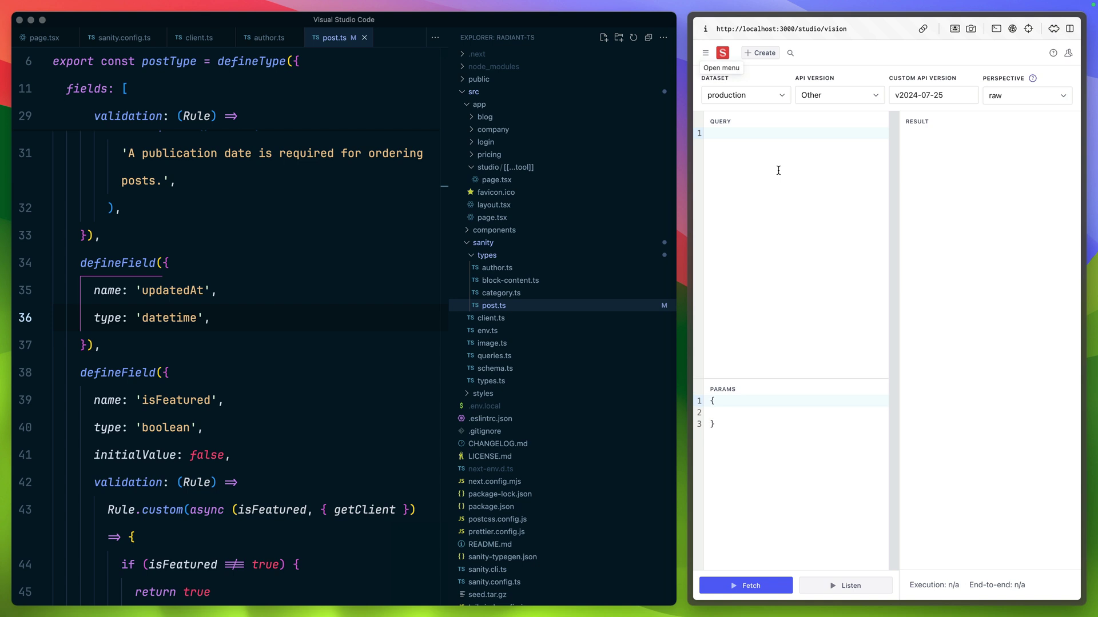
left_click(778, 170)
type("*")
key("ctrl+Return")
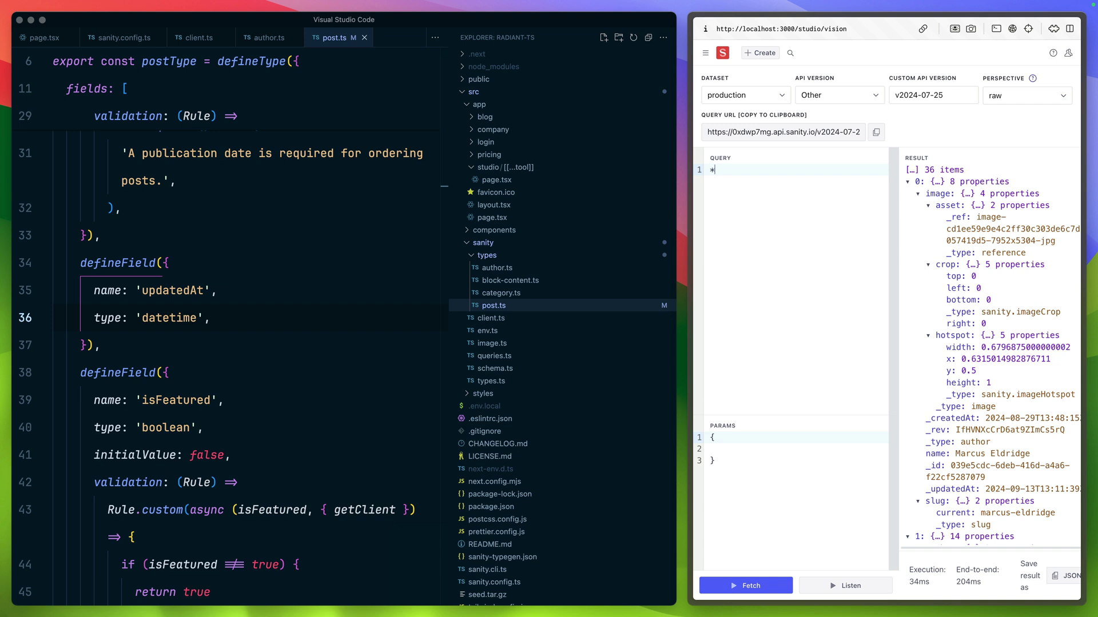
type("[")
type("_type == \"")
scroll(946, 439, "down", 2)
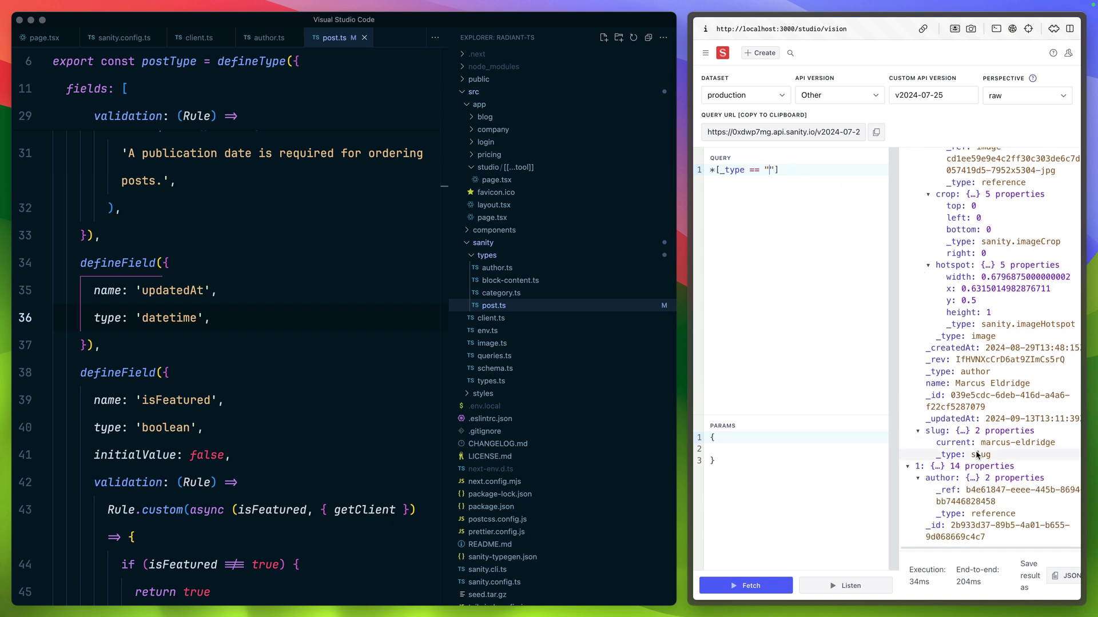
scroll(946, 440, "down", 2)
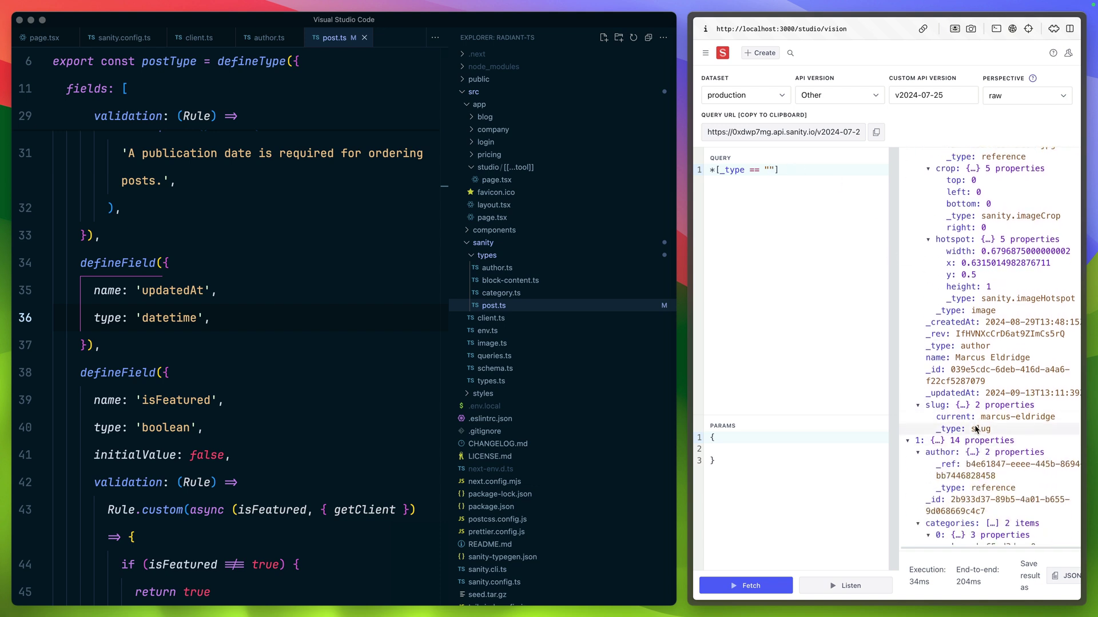
scroll(960, 463, "down", 1)
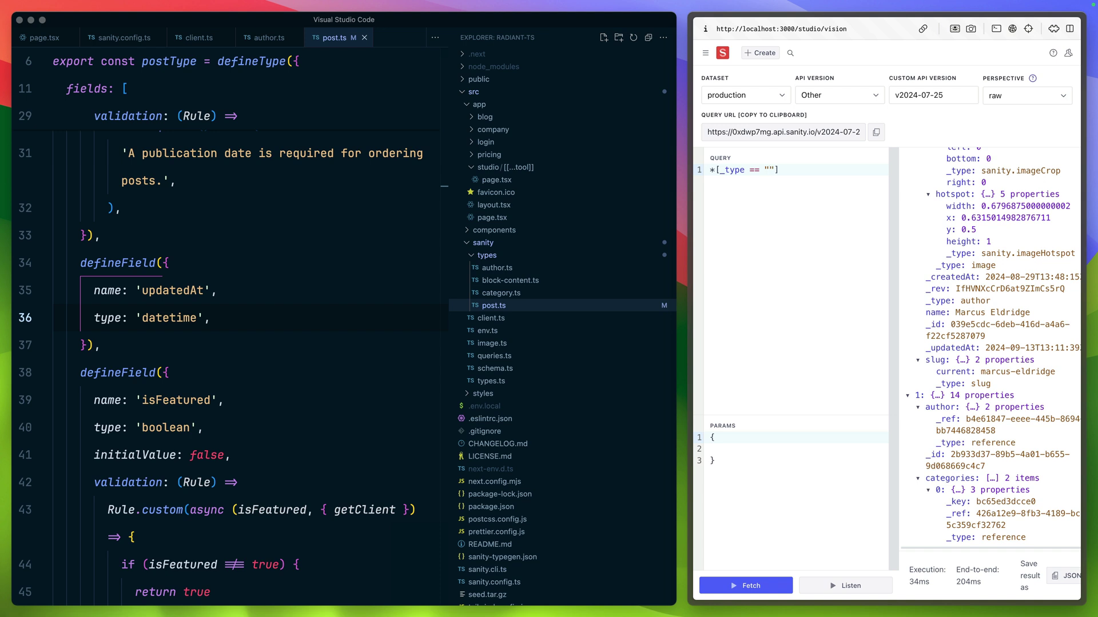
type("post")
Step: Filter the query to *[_type == "post"] and run it, returning 11 posts
key("ctrl+Return")
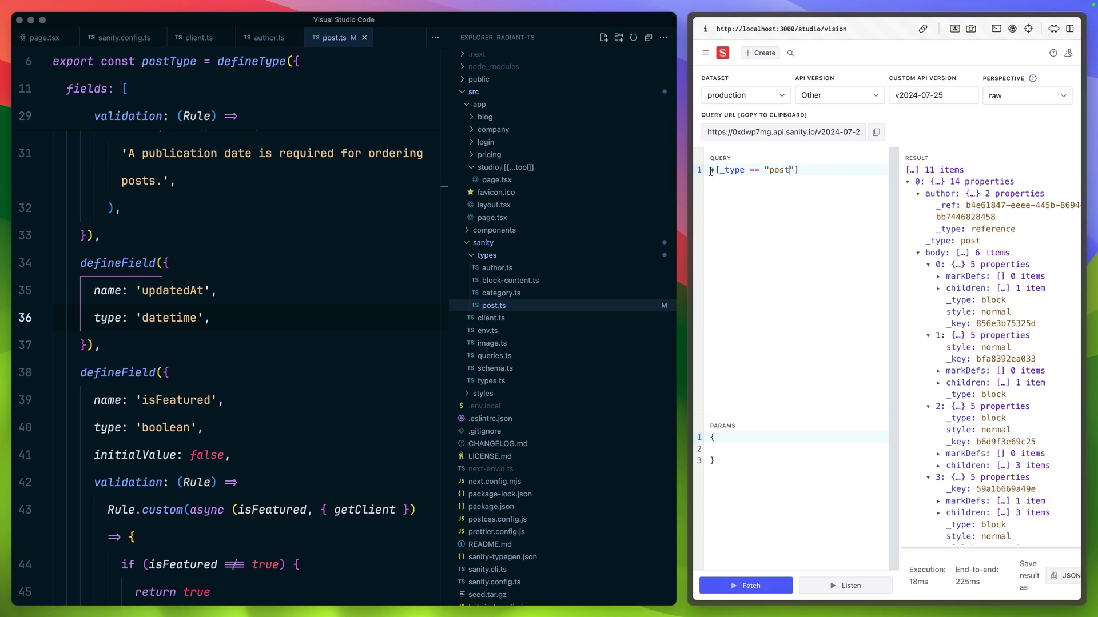
key("ctrl+a")
type("*")
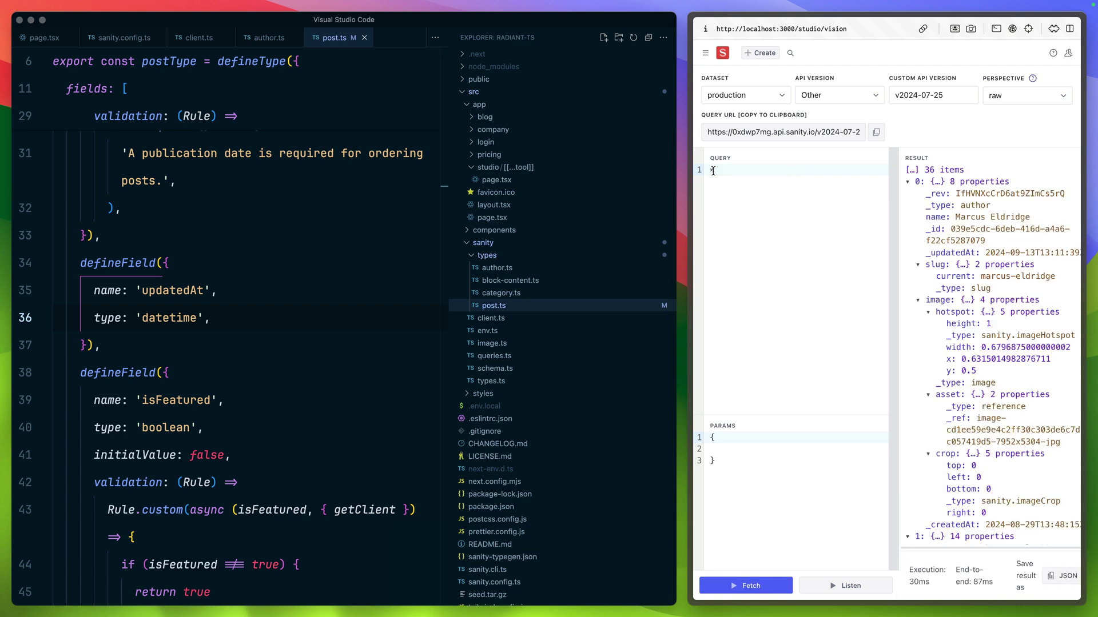
key("ctrl+z")
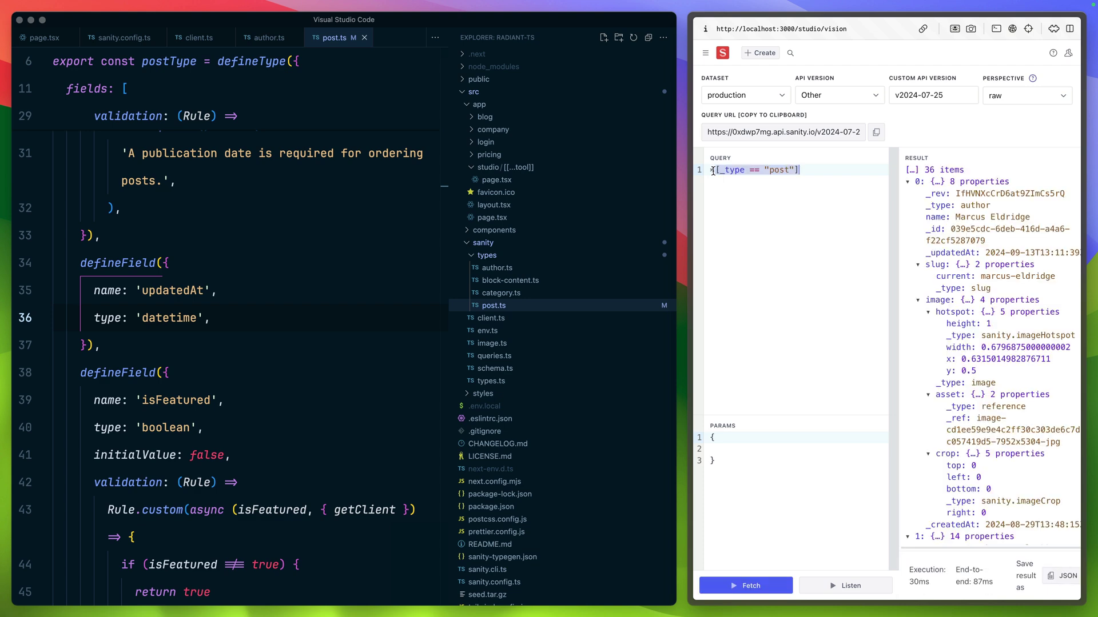
key("ctrl+Return")
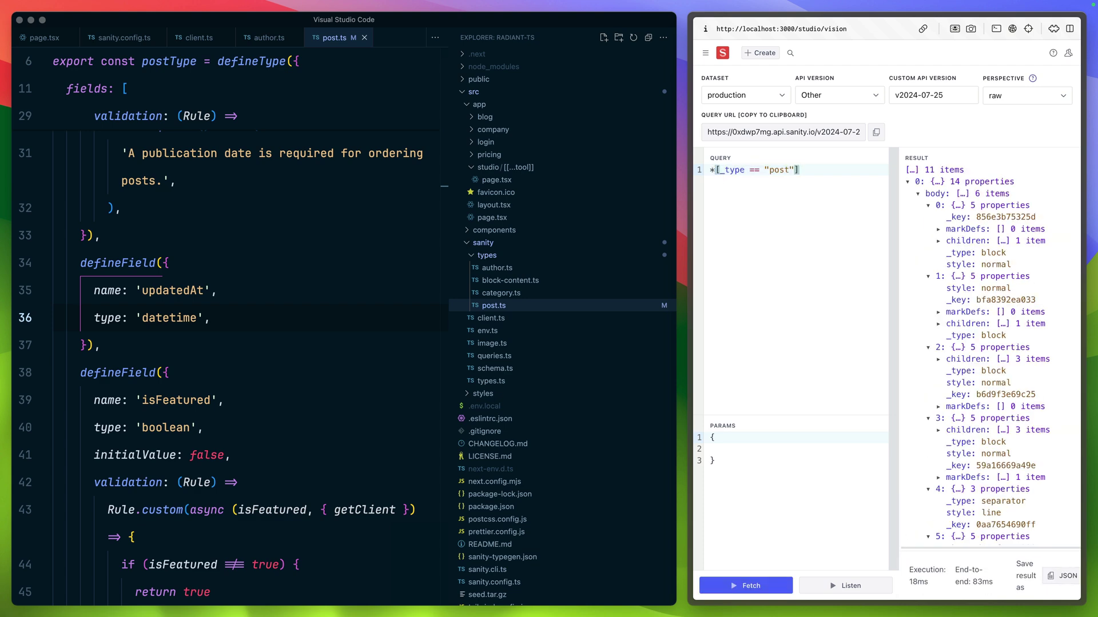
type("{")
Step: Add an {_id, title} projection to the post query and run it
key("Return")
type("_id,")
key("Return")
type("title")
key("ctrl+Return")
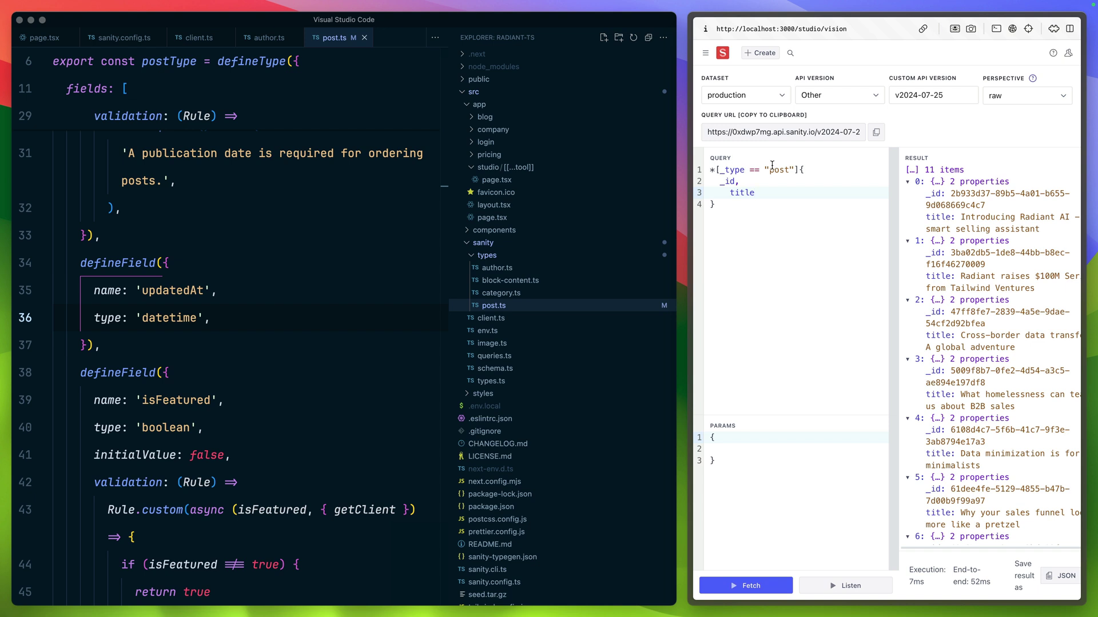
Step: Clear the old projection, try a ._id accessor, then delete it
left_click(798, 168)
key("ctrl+shift+End")
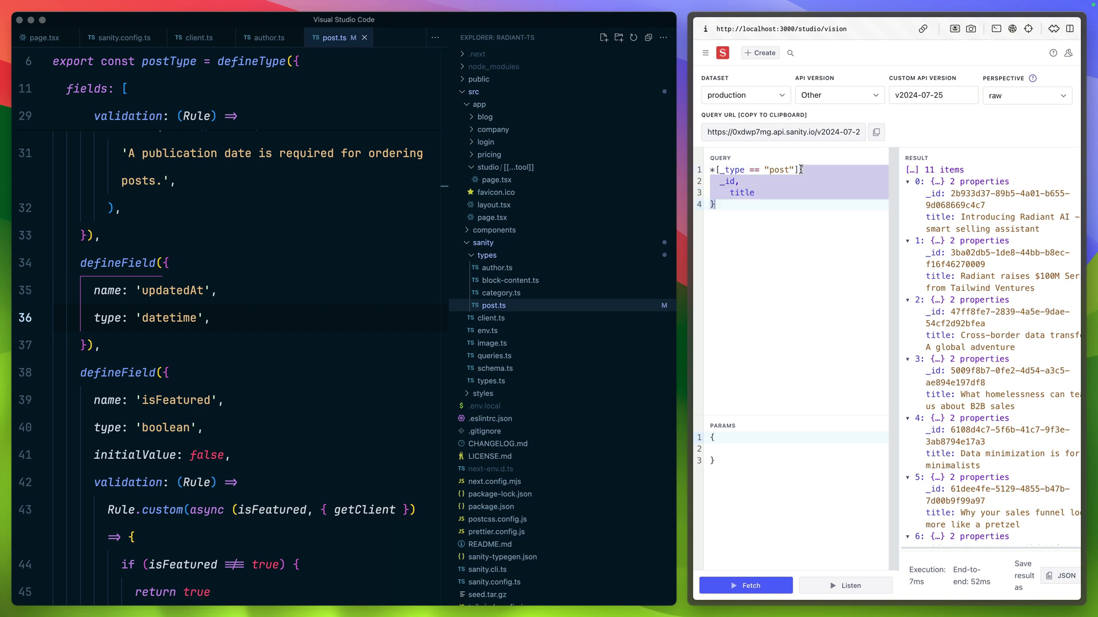
key("BackSpace")
type(".id")
key("ctrl+Return")
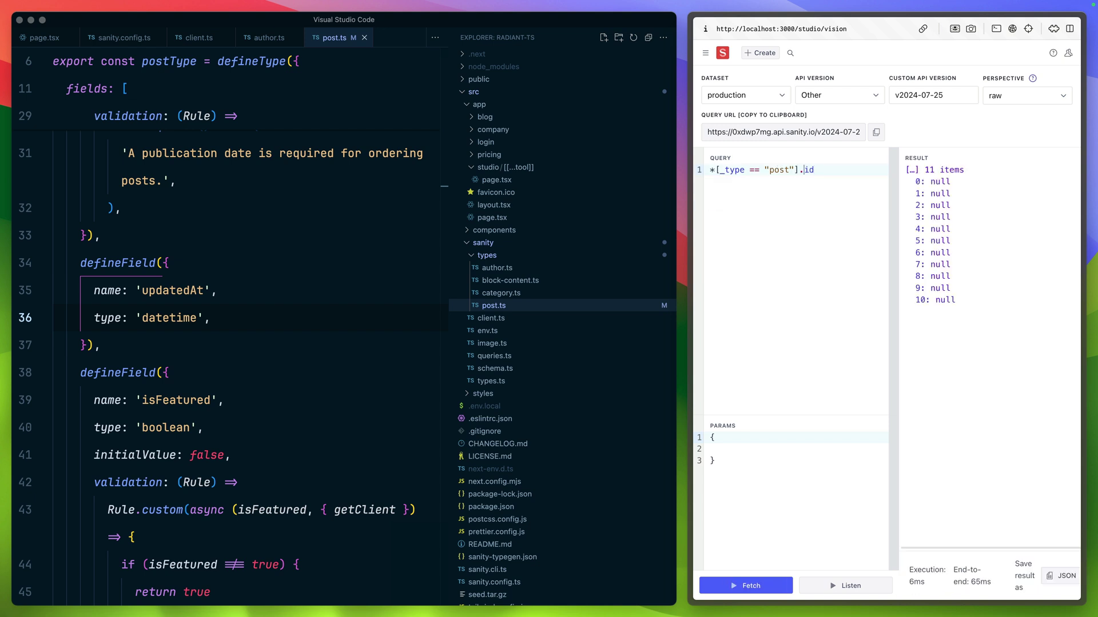
type("_")
key("ctrl+Return")
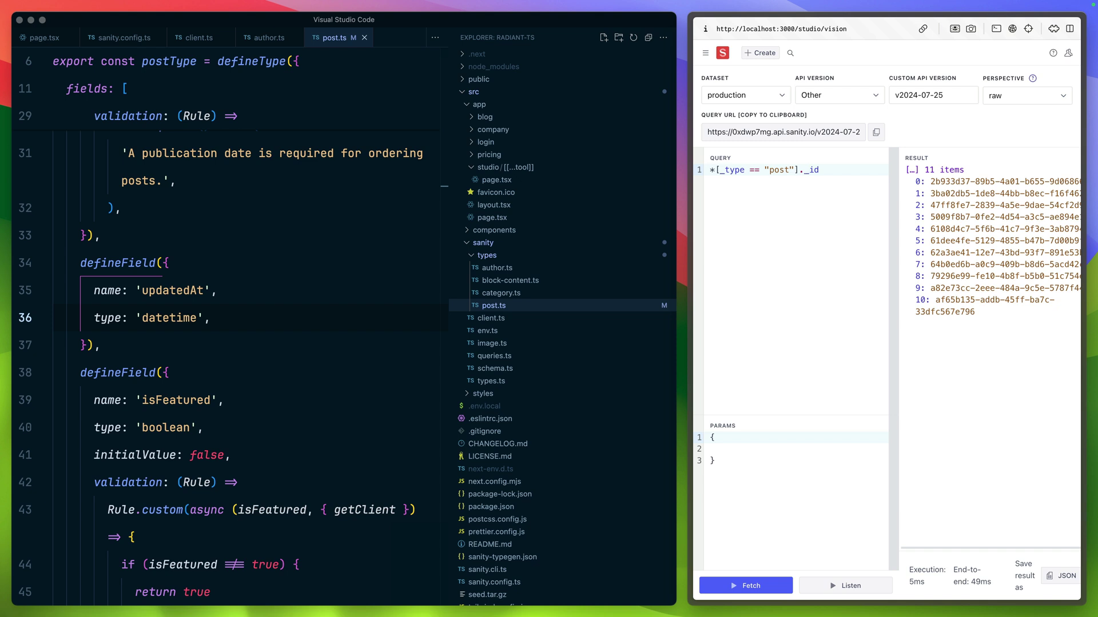
key("BackSpace")
key("BackSpace")
key("BackSpace")
type("{")
key("Return")
type("\"name\"L;")
Step: Change the projection to {"name": title} and begin a second projection below it
key("BackSpace")
key("BackSpace")
type(": title")
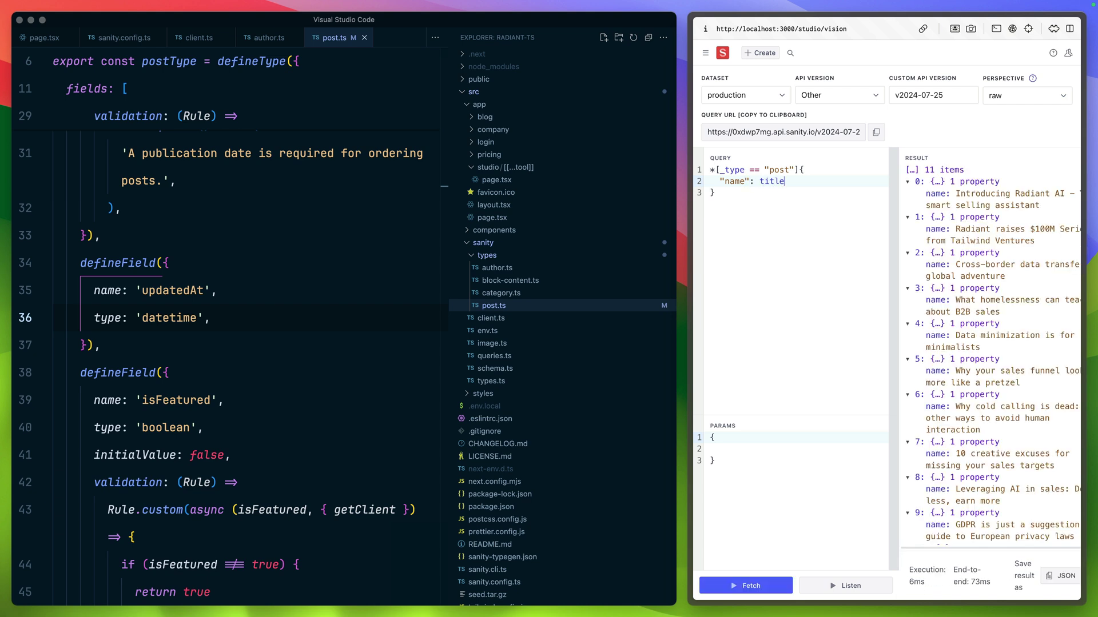
key("Down")
key("End")
type("{")
key("Return")
type("\"title\": ")
type("name")
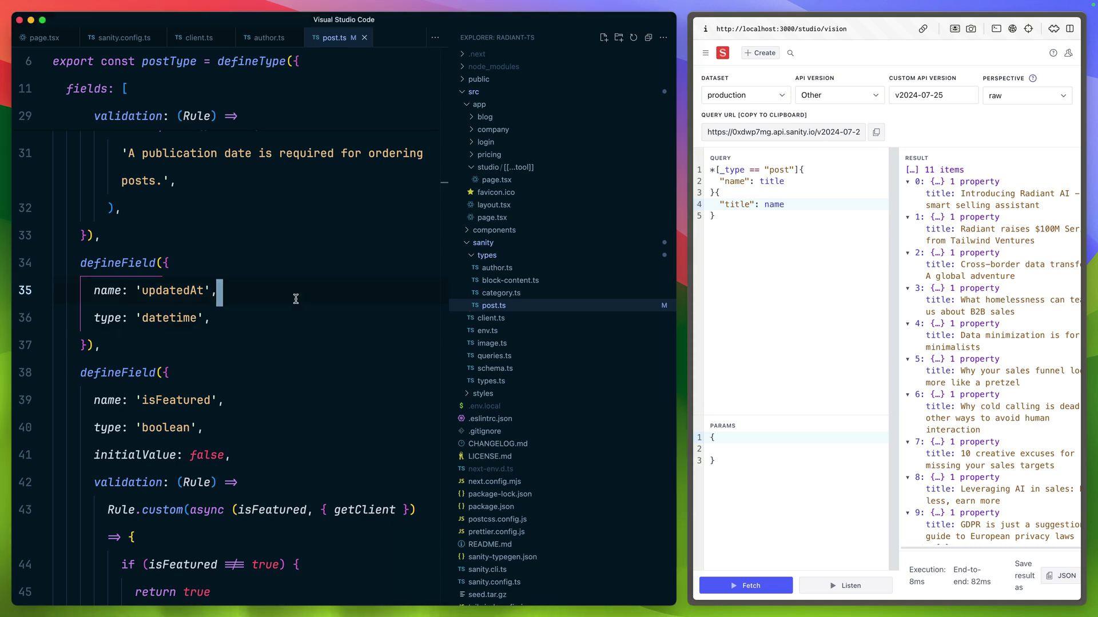
Step: Close all editor tabs, open the integrated terminal, and run npx sanity manage
key("super+w")
key("super+w")
key("super+w")
key("super+w")
key("super+w")
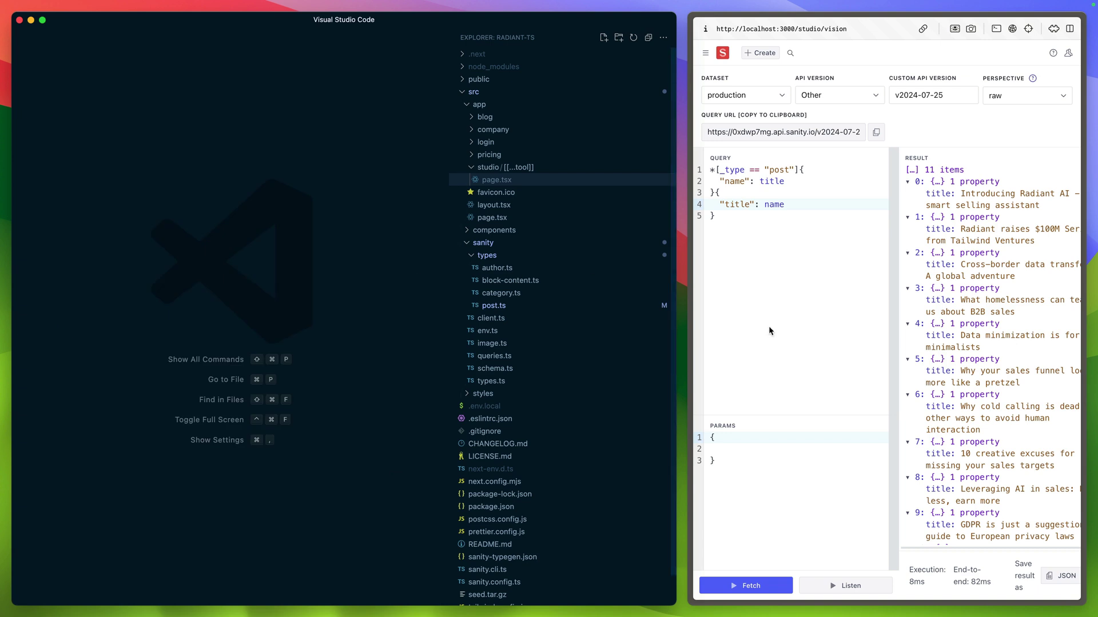
key("super+b")
key("ctrl+grave")
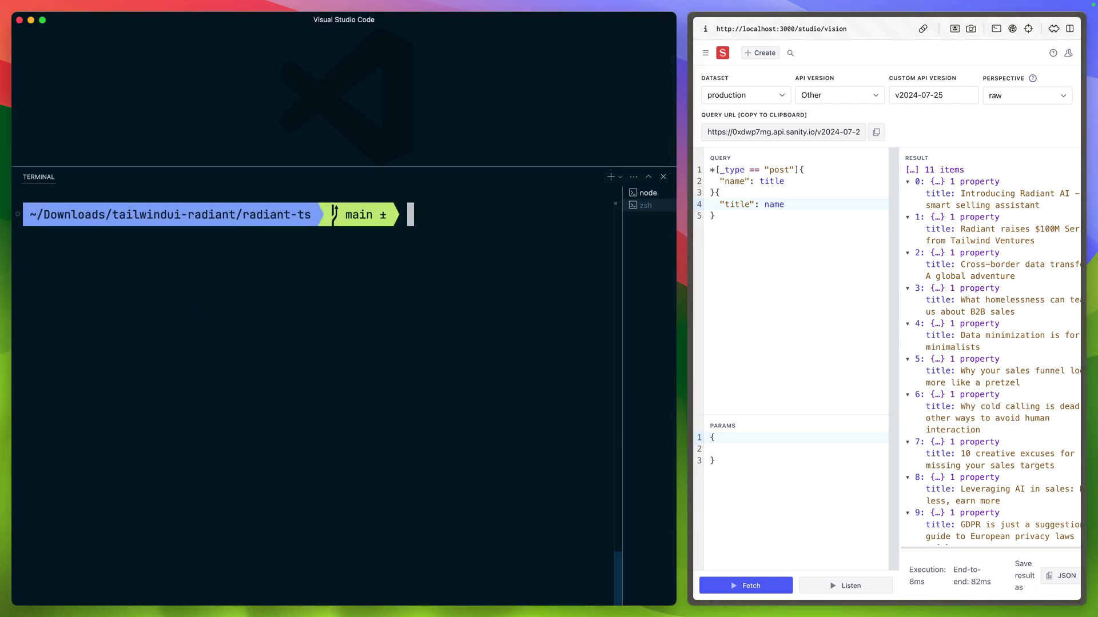
type("npx sanity manage")
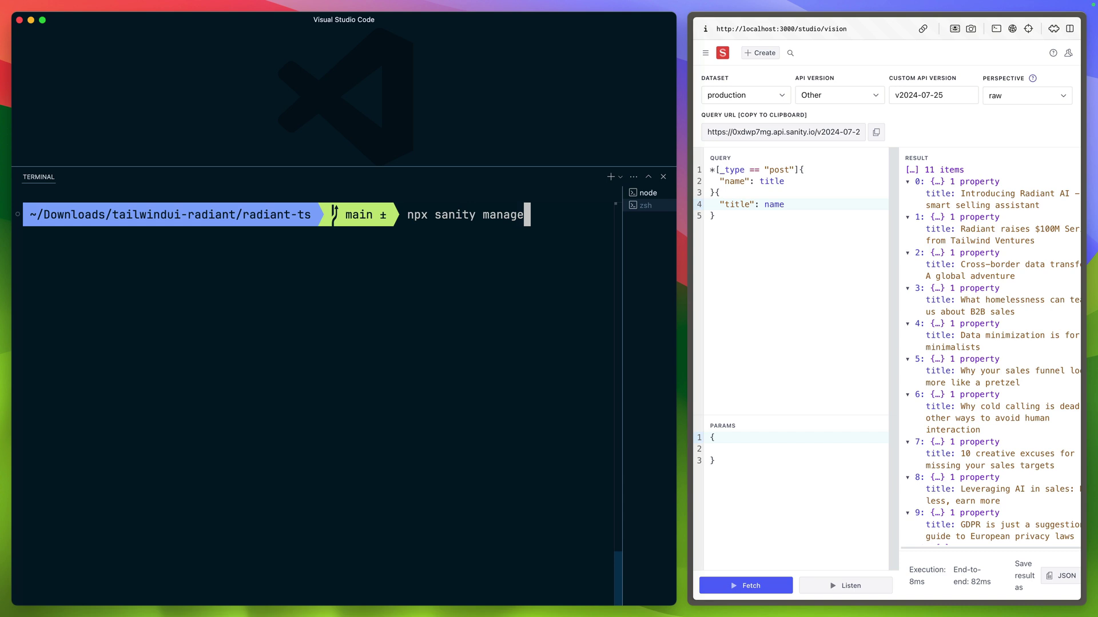
key("super+b")
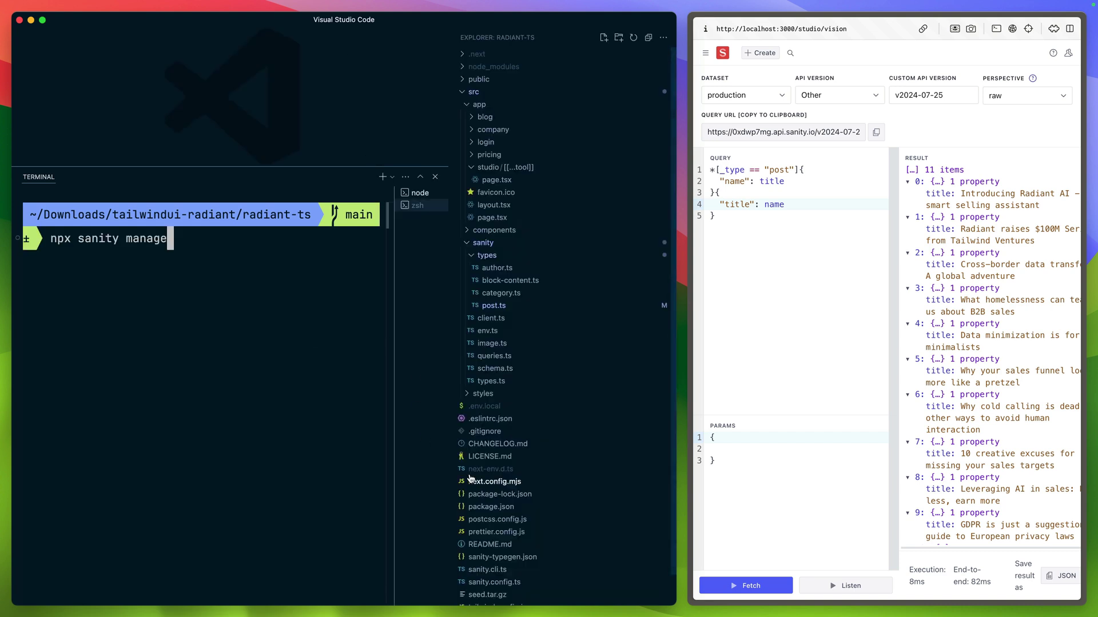
scroll(502, 519, "down", 2)
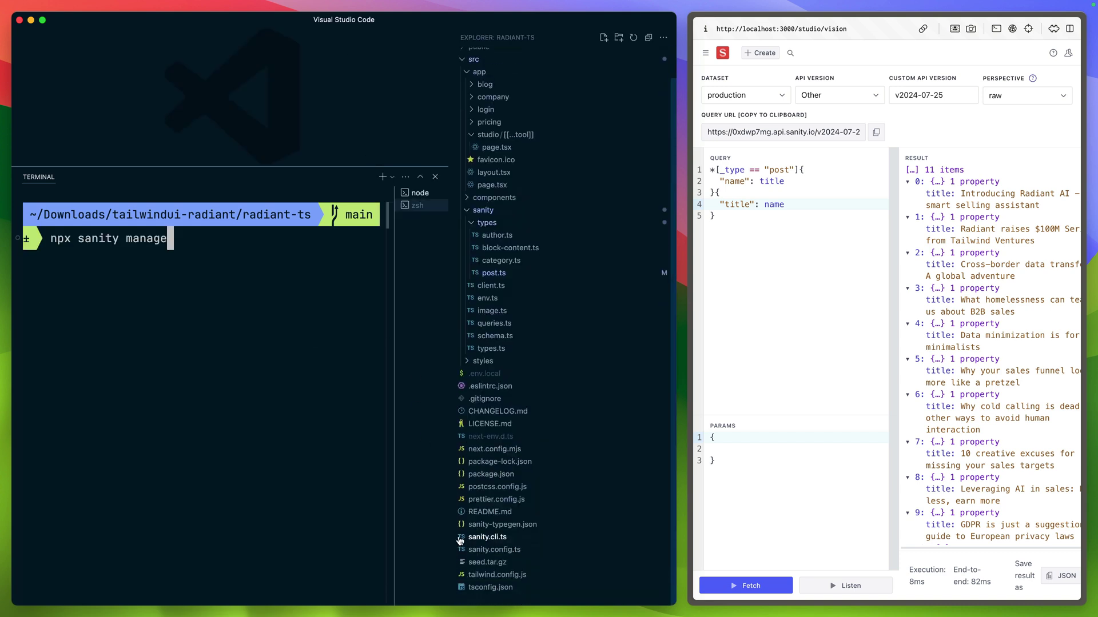
key("super+b")
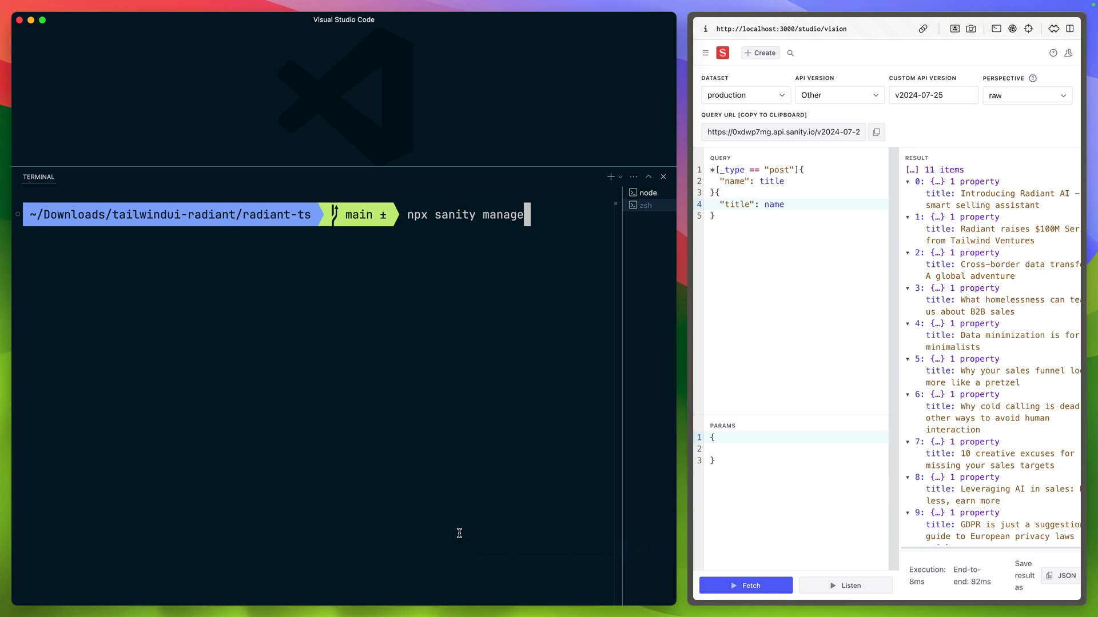
key("Return")
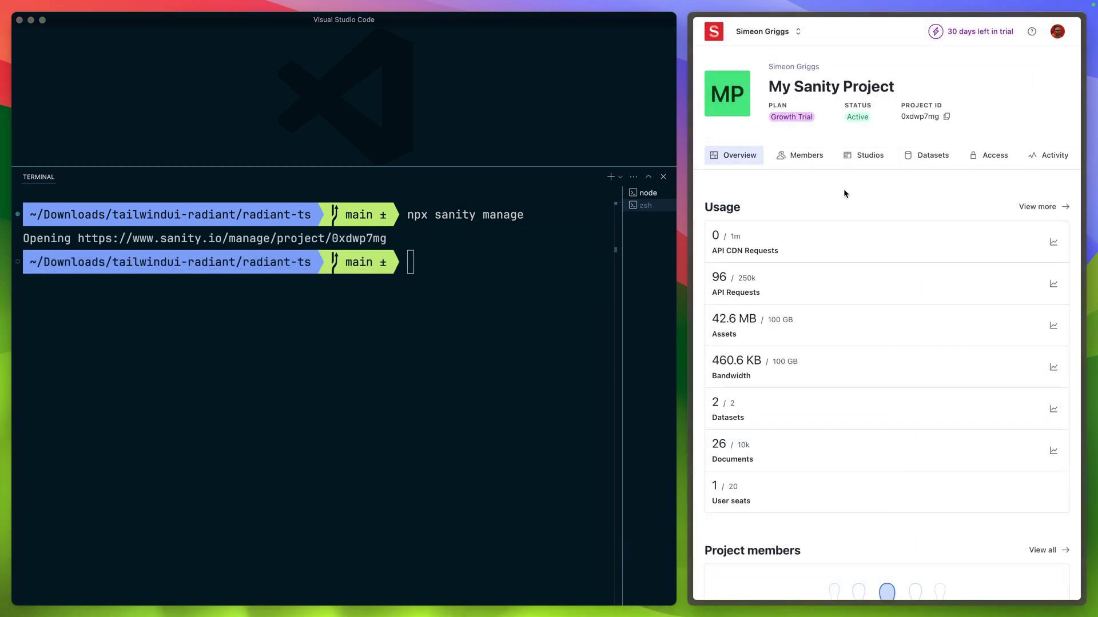
scroll(927, 156, "right", 5)
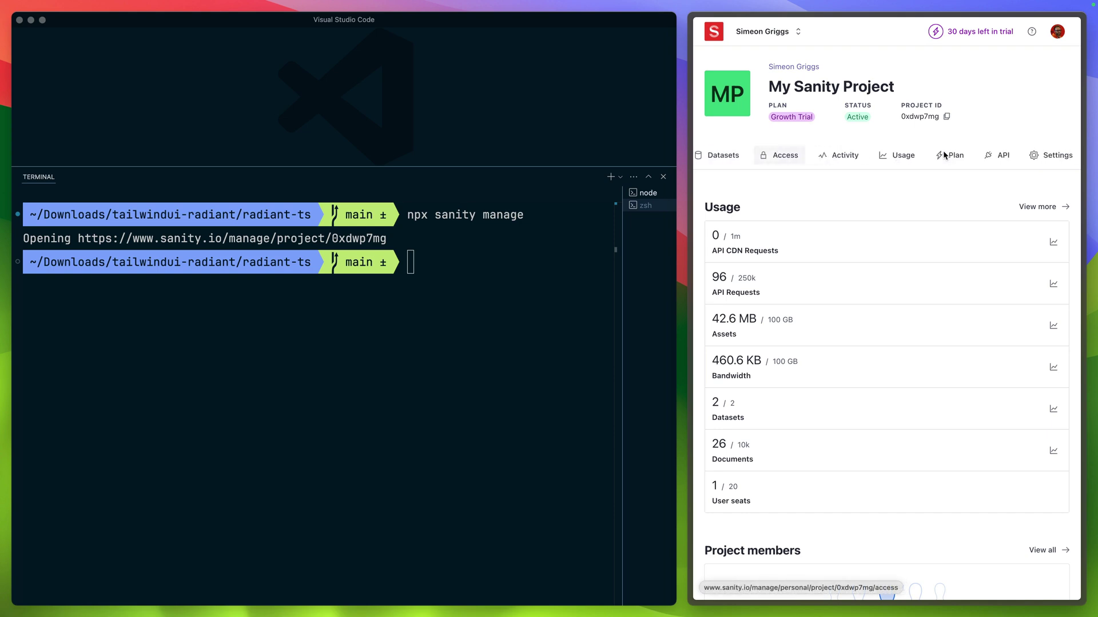
Step: Go to the project's API Tokens section and close the VS Code terminal panel
left_click(1000, 158)
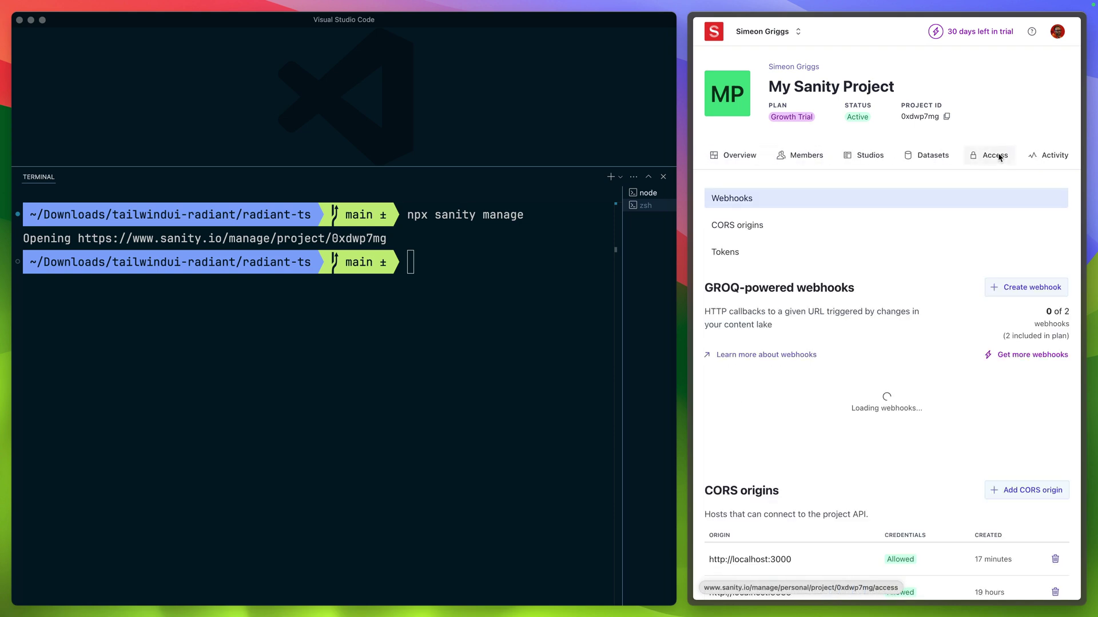
left_click(725, 253)
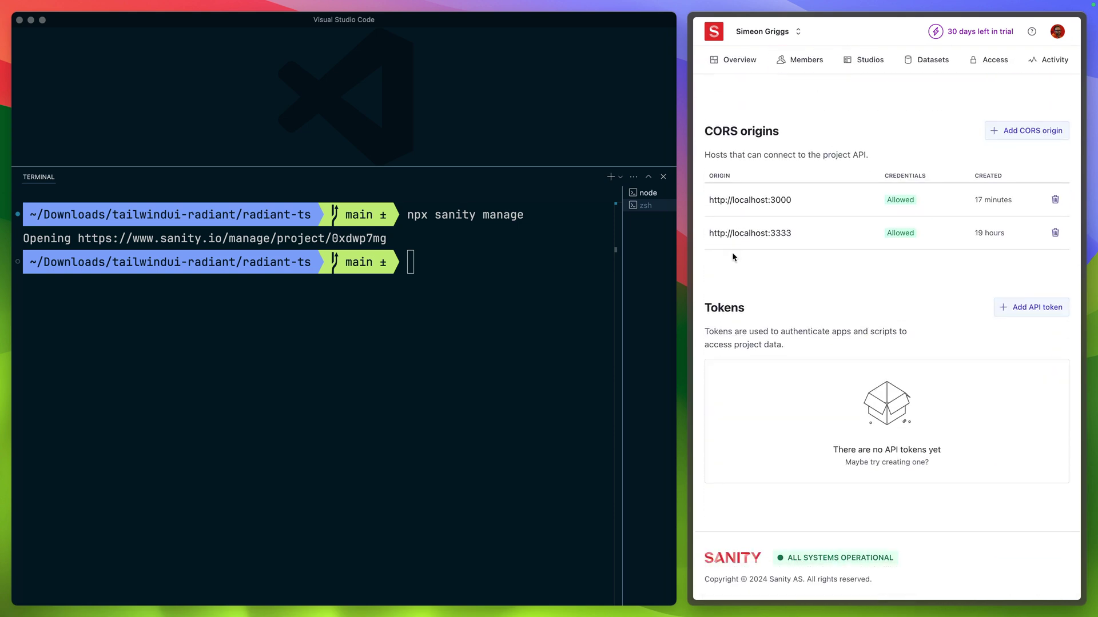
left_click(540, 353)
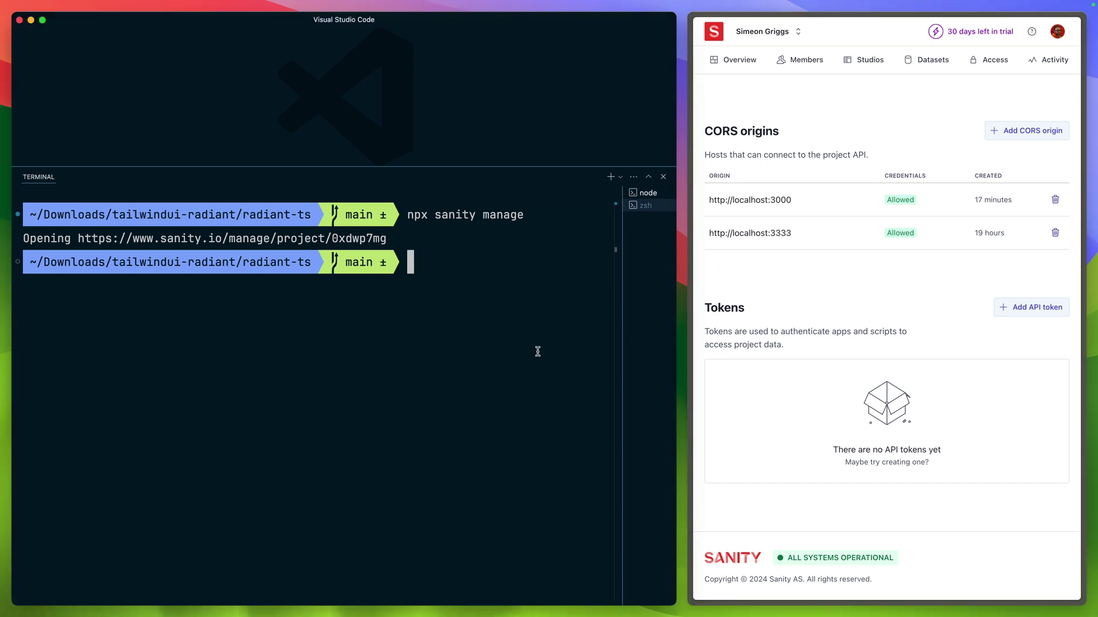
key("super+j")
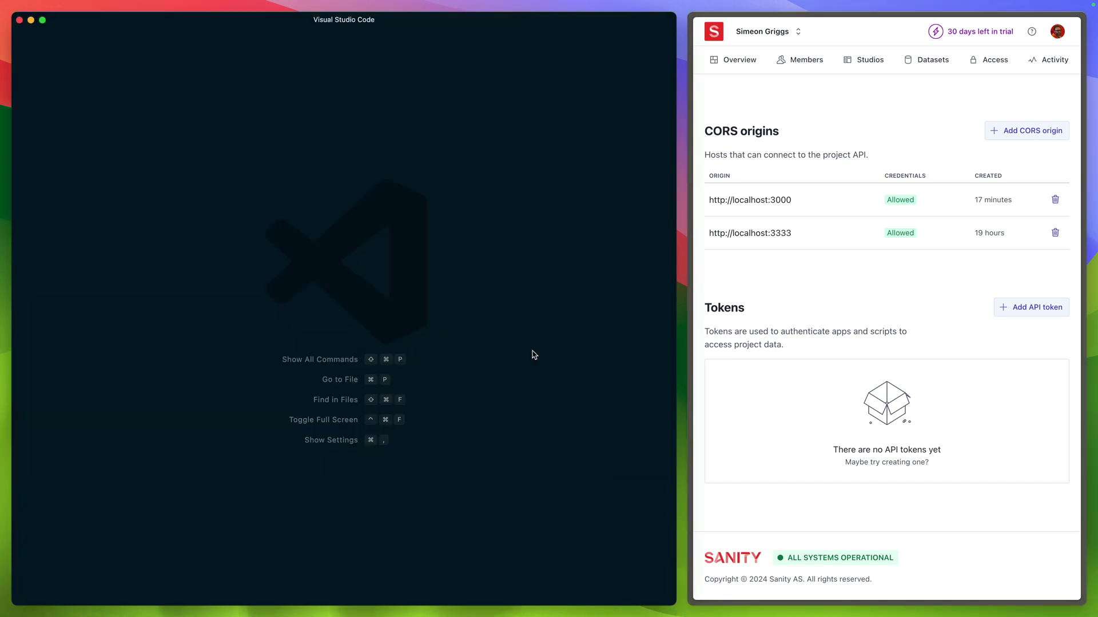
Step: Add an API token named Preview with Viewer permissions and save it
left_click(878, 279)
left_click(1033, 307)
scroll(936, 342, "down", 1)
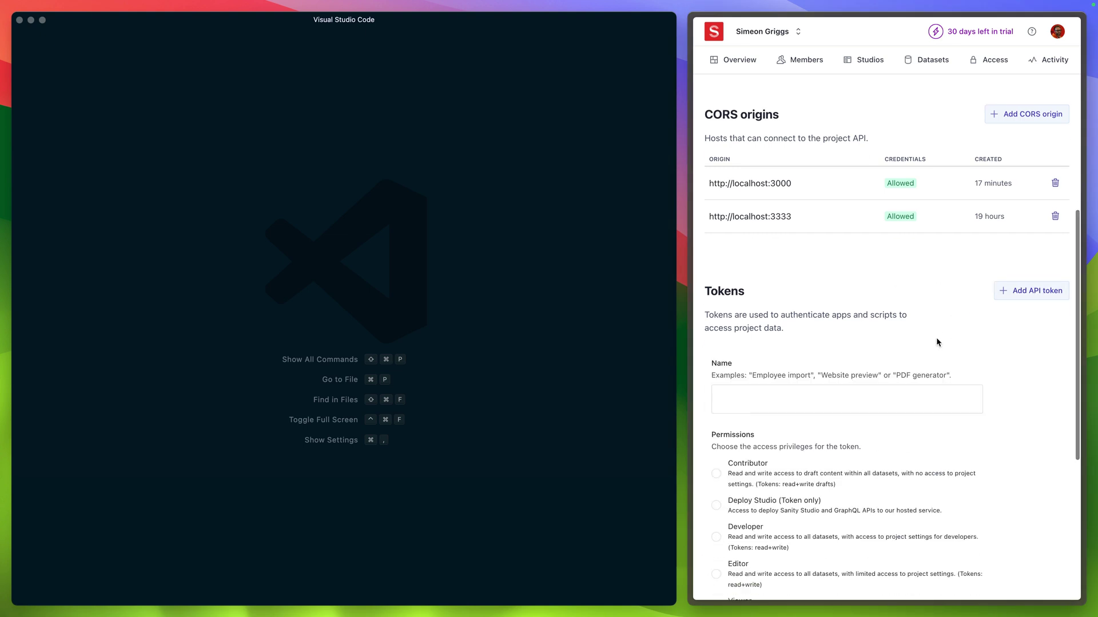
scroll(936, 343, "down", 1)
left_click(846, 290)
type("Preview")
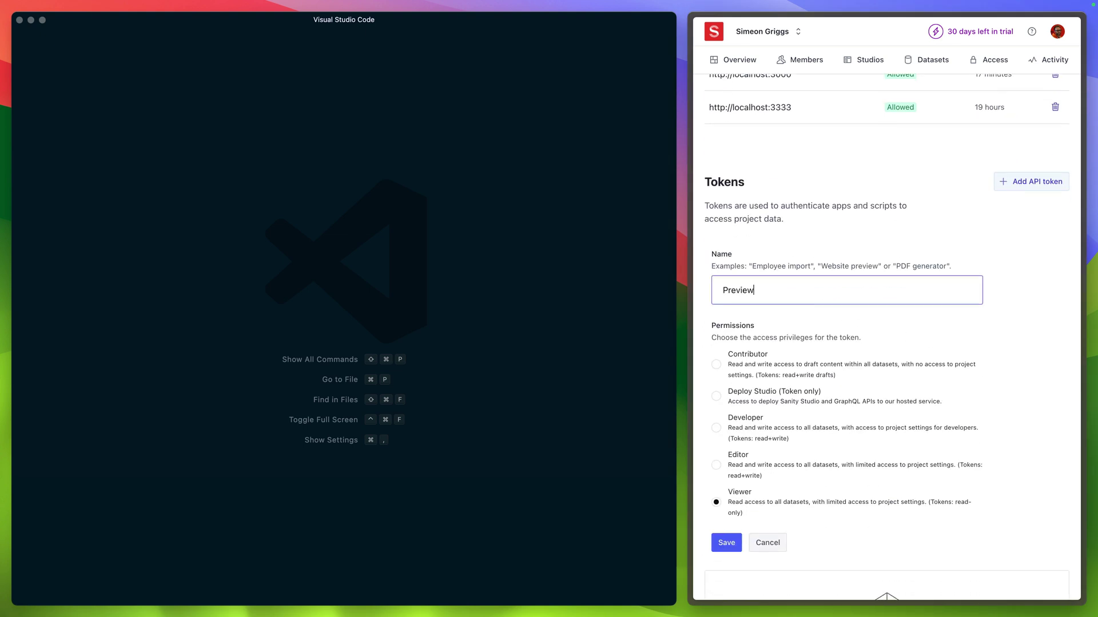
left_click(726, 542)
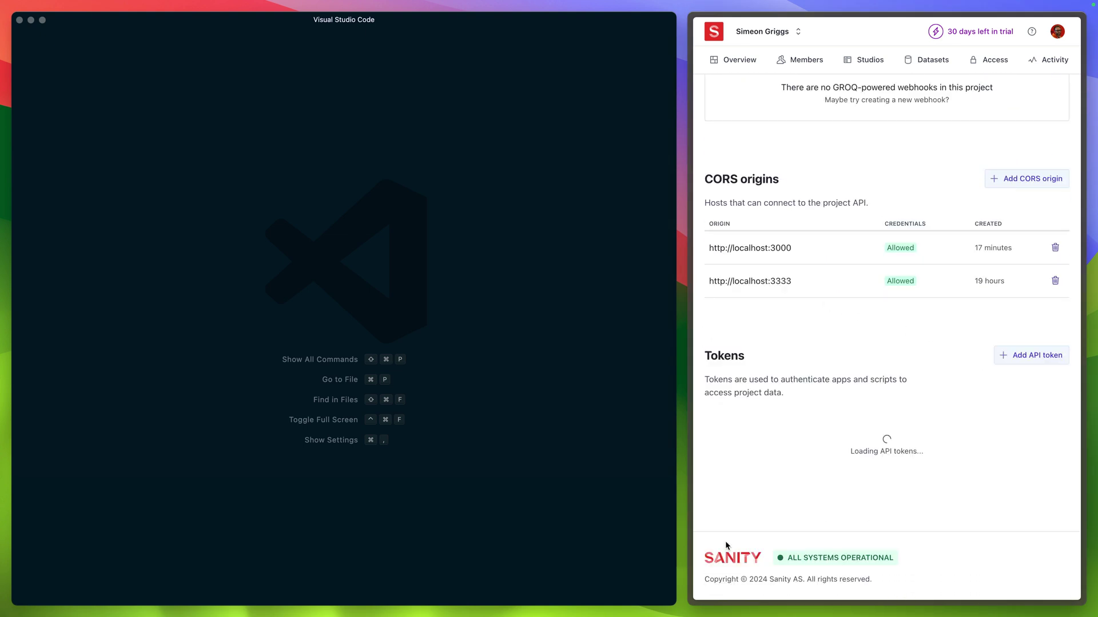
left_click(441, 389)
key("super+p")
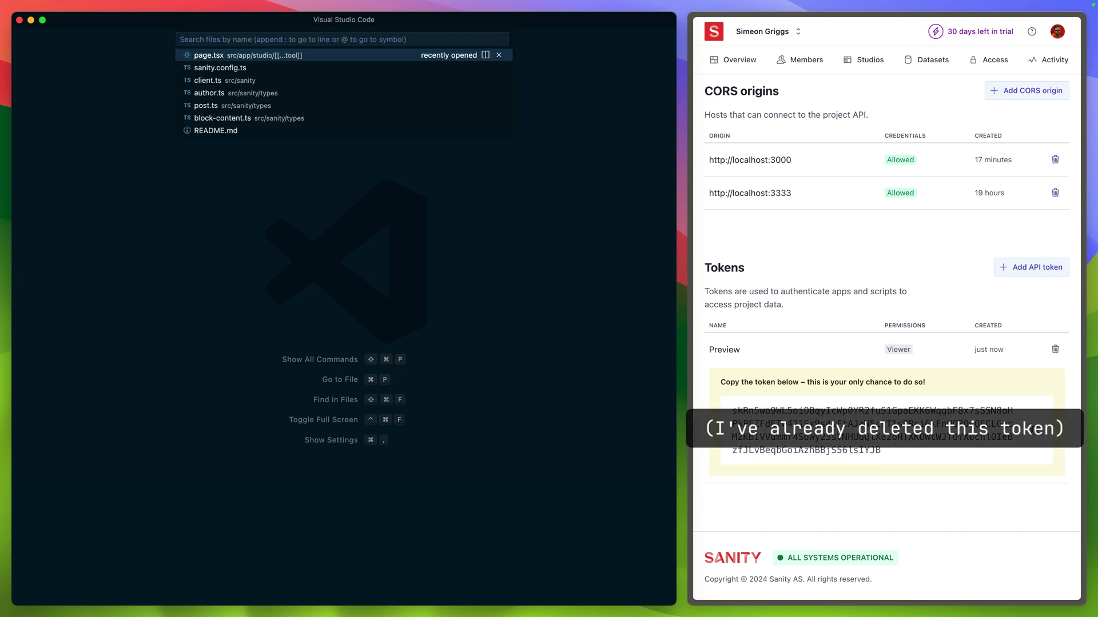
Step: Start a SANITY_API_READ_TOKEN= entry on line 3 of .env.local and copy the Preview token
key("Escape")
left_click(485, 373)
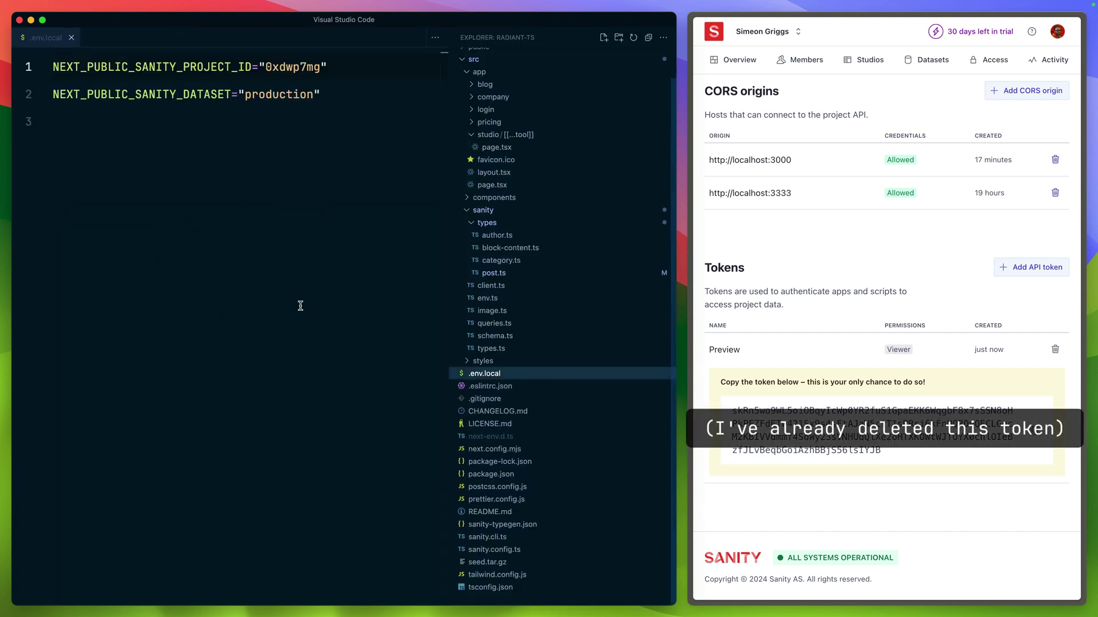
key("super+b")
left_click(330, 283)
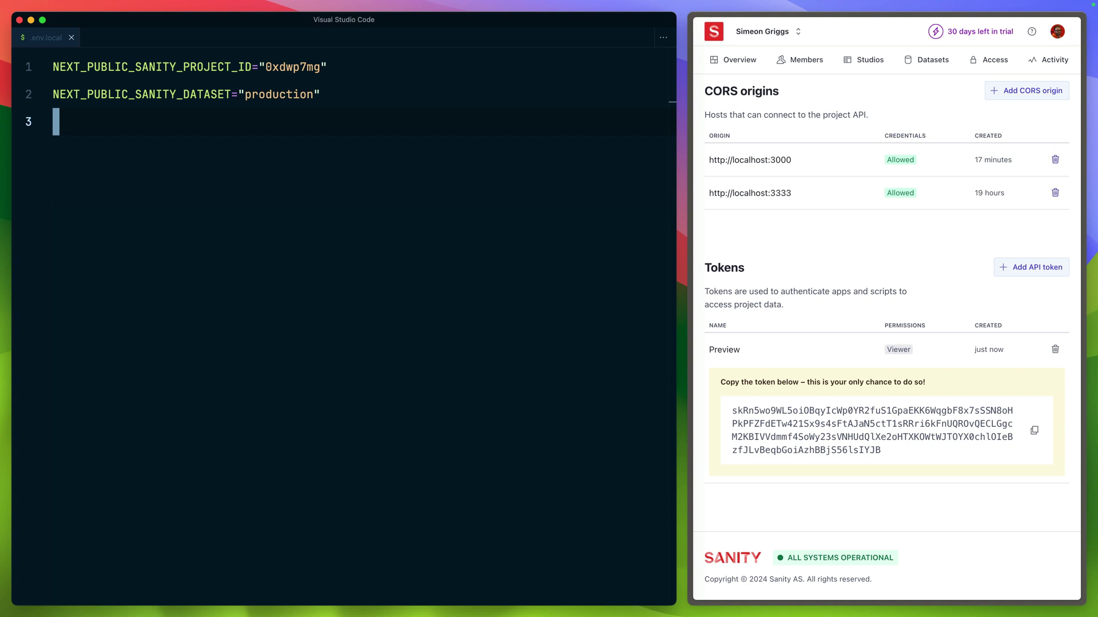
type("SANITY_")
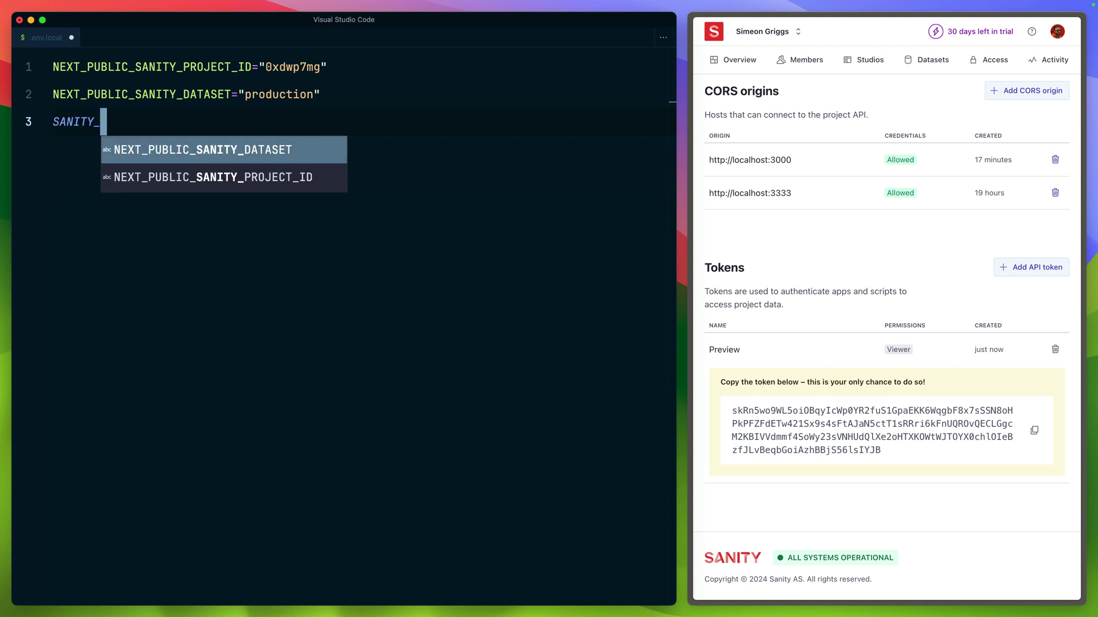
type("API_READ_TOKEN")
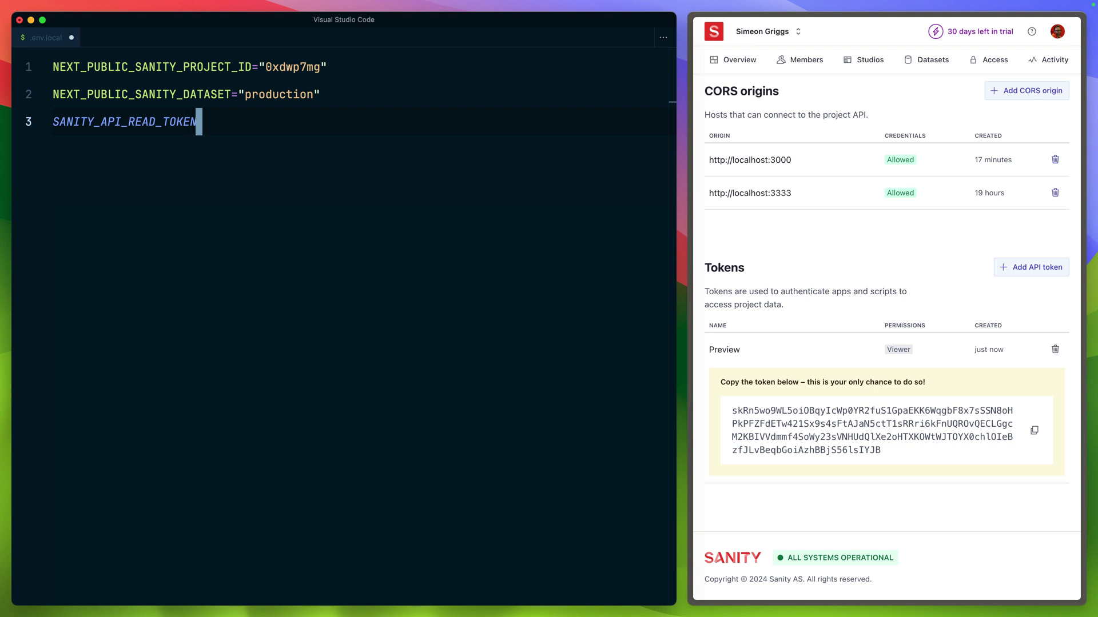
type("=")
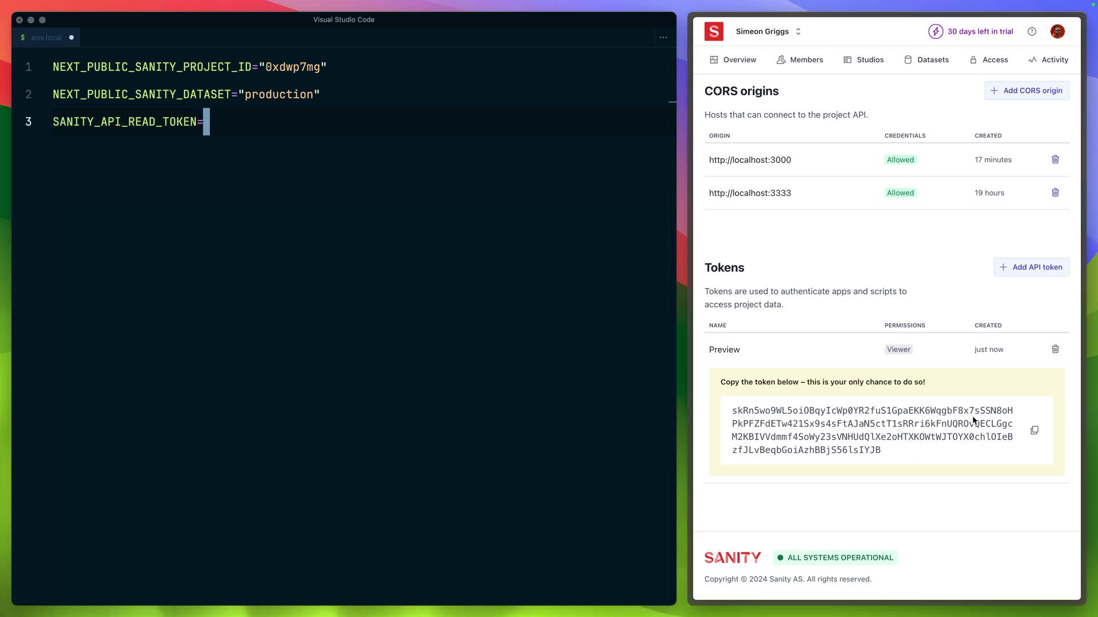
left_click(1034, 430)
type("\"")
Step: Paste the Preview token into .env.local, then save and close the file
key("super+v")
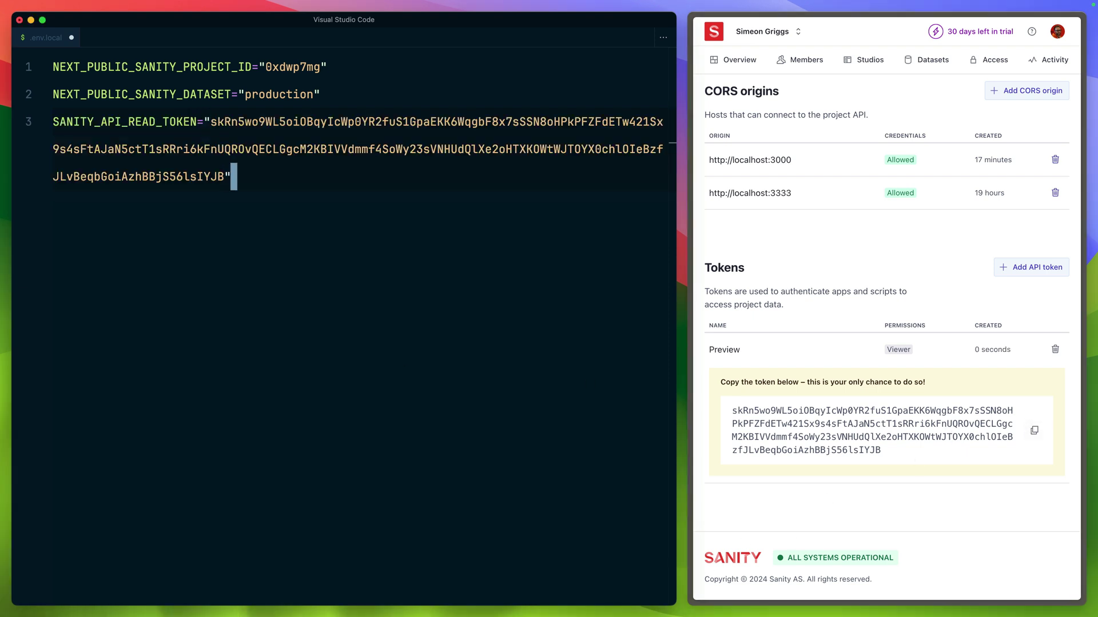
key("super+s")
key("super+w")
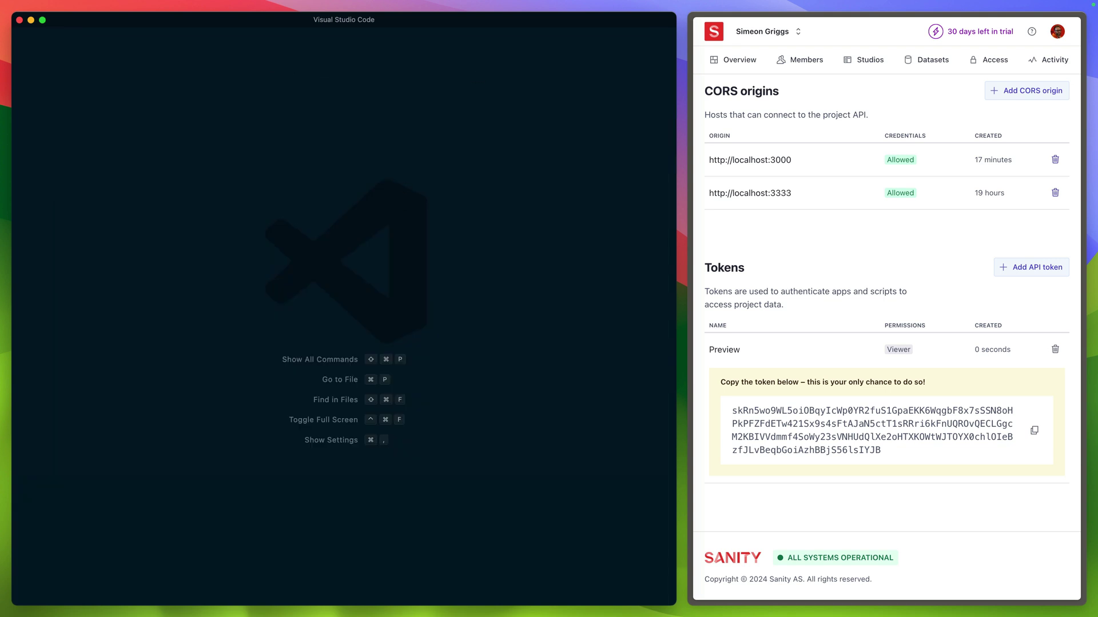
Step: Add experimental: { taint: true } to nextConfig in next.config.mjs and save
key("super+p")
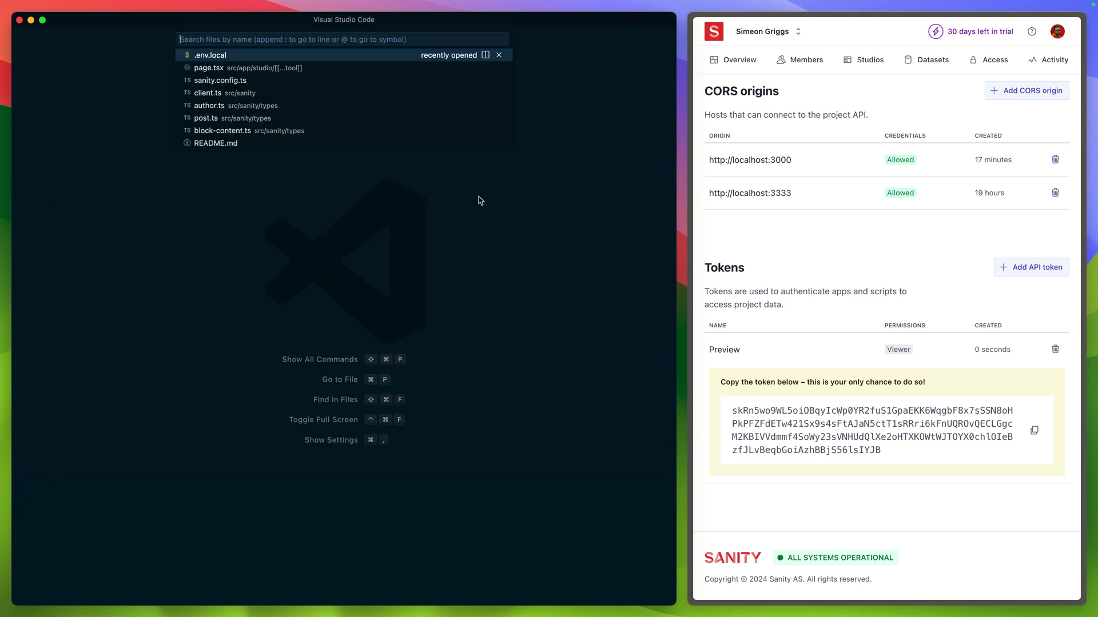
type("nex")
key("Return")
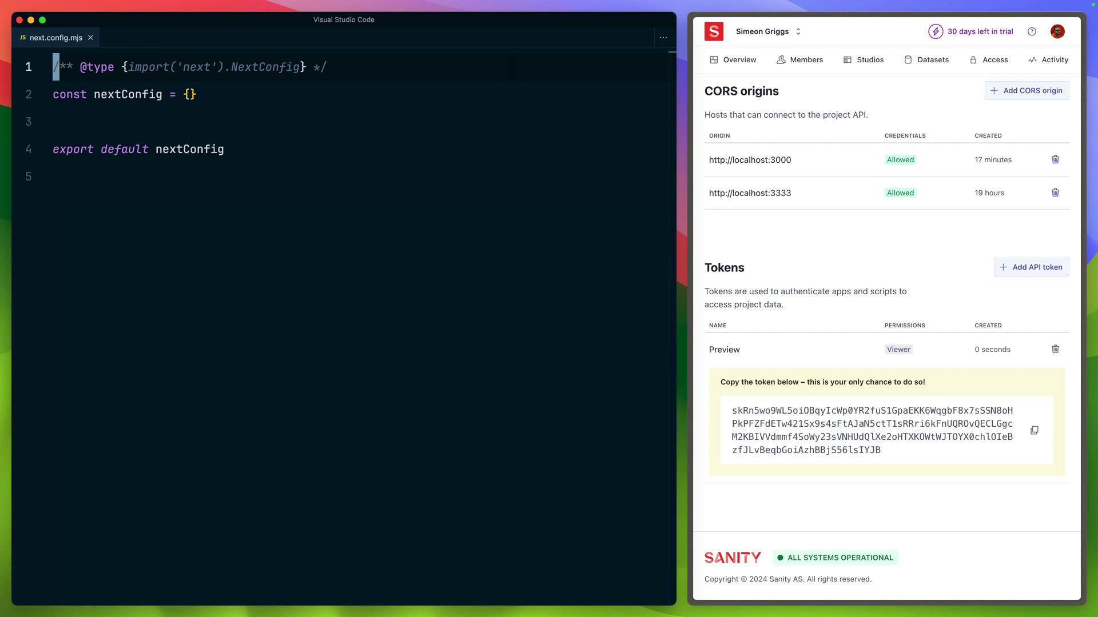
key("Down")
key("End")
key("Left")
key("Return")
type("expe")
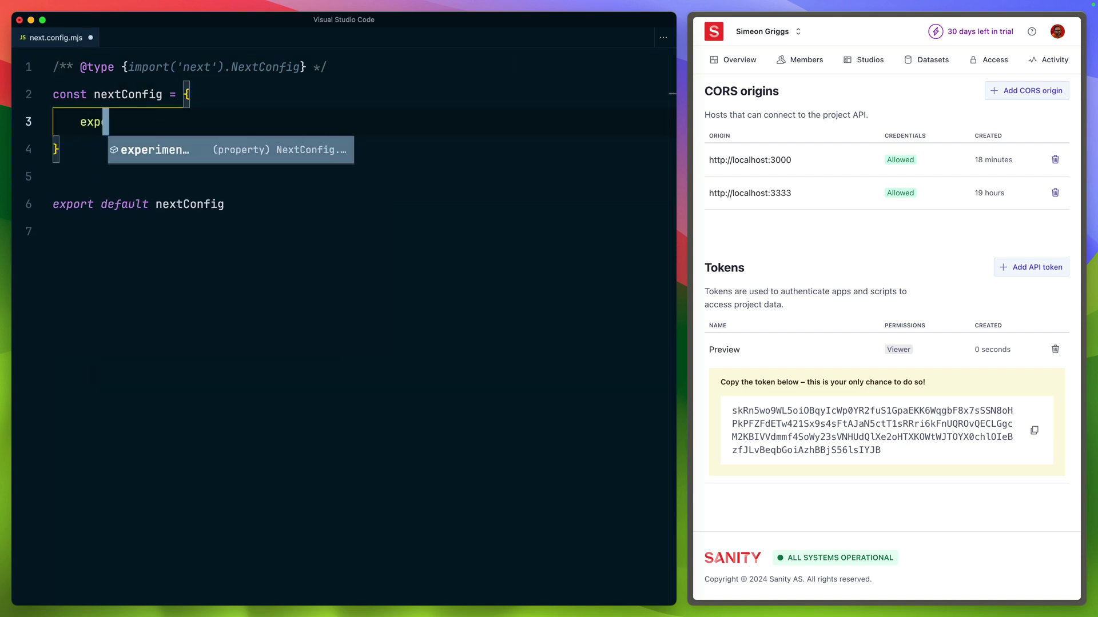
key("Tab")
type(": {")
key("Return")
type("taint")
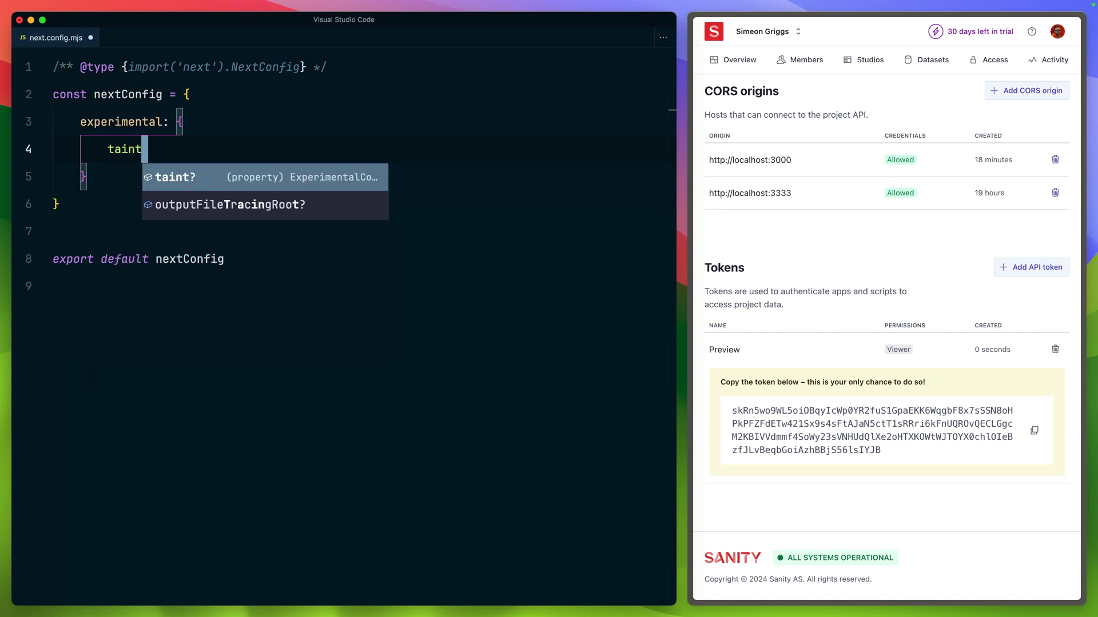
type(": true,")
key("ctrl+s")
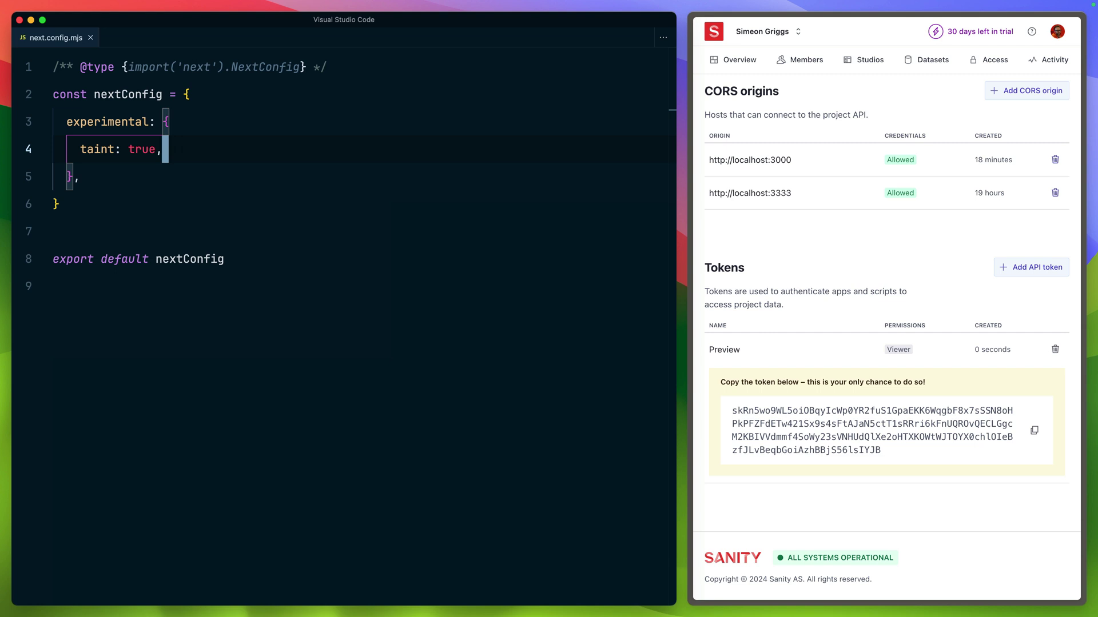
key("ctrl+b")
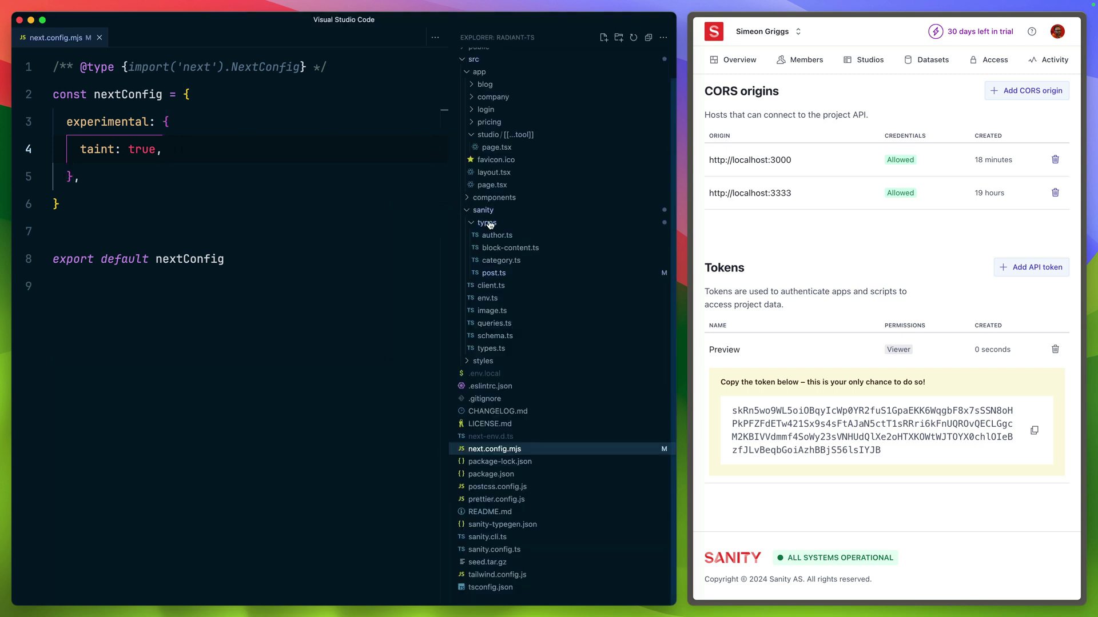
Step: Create token.ts in src/sanity and paste in the server-only read-token module
left_click(487, 223)
left_click(489, 244)
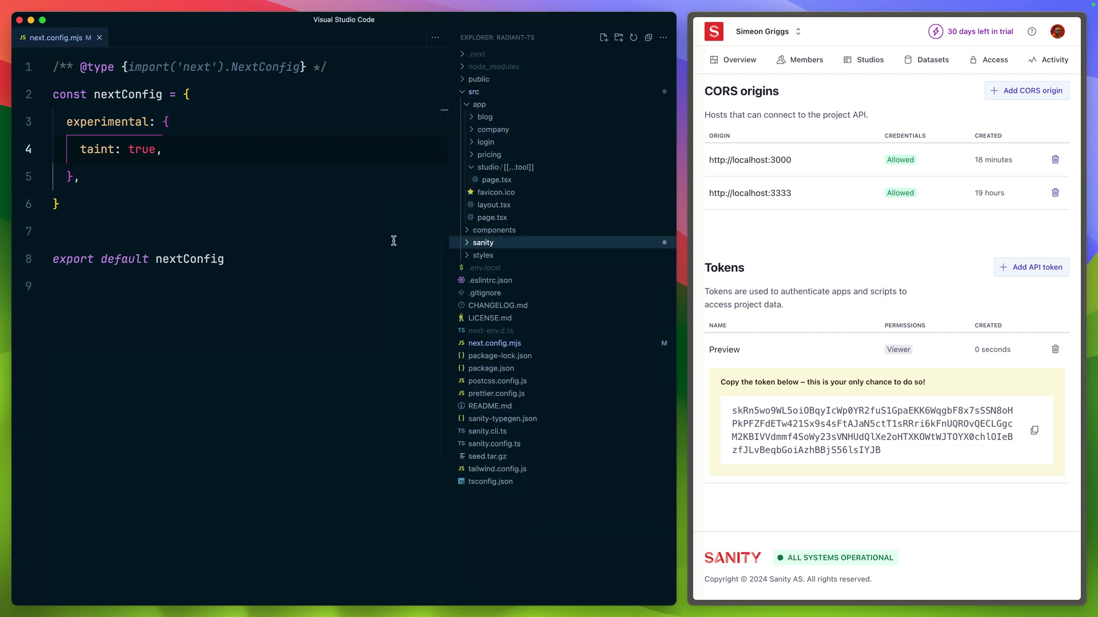
left_click(604, 38)
type("token.ts")
key("Return")
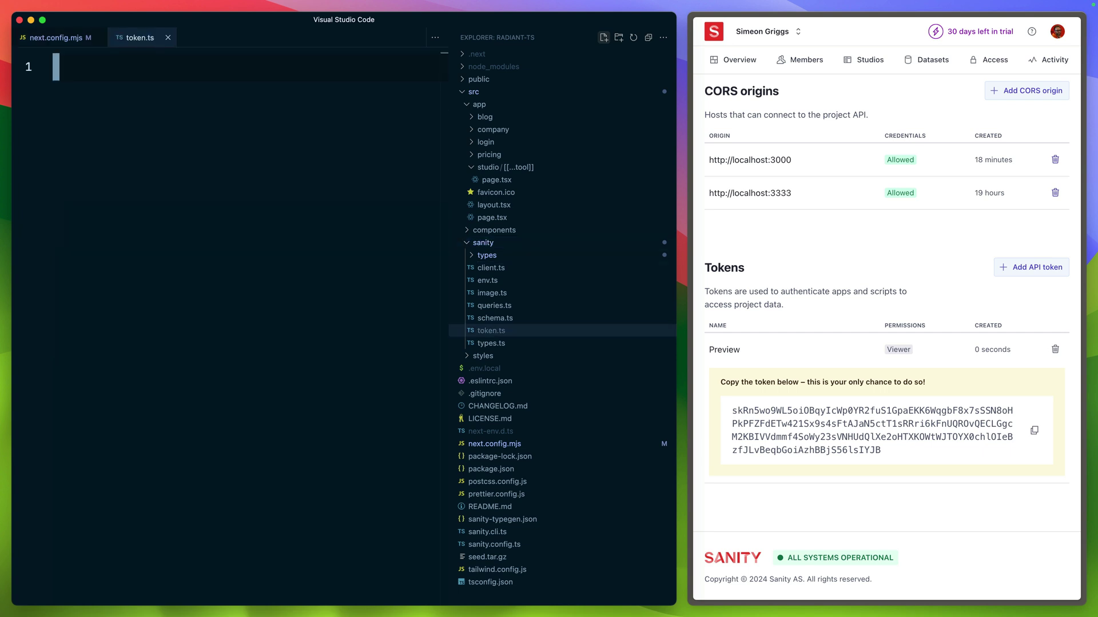
key("ctrl+v")
Step: Review the server-only import, the missing-token error and the experimental_taintUniqueValue call
left_click_drag(109, 67, 179, 68)
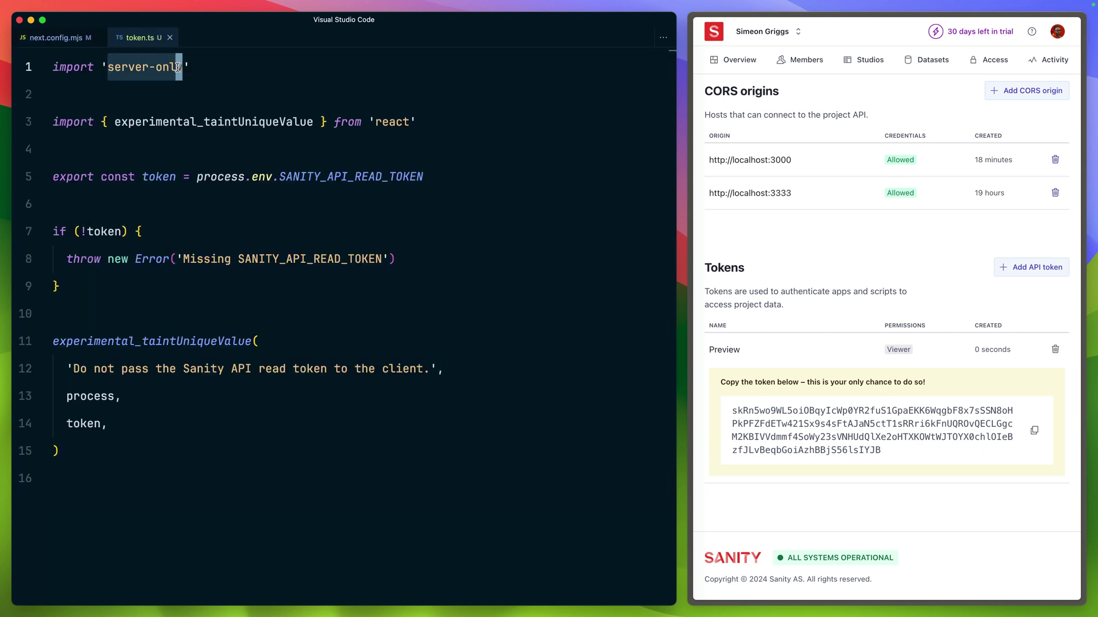
left_click(228, 77)
left_click(204, 120)
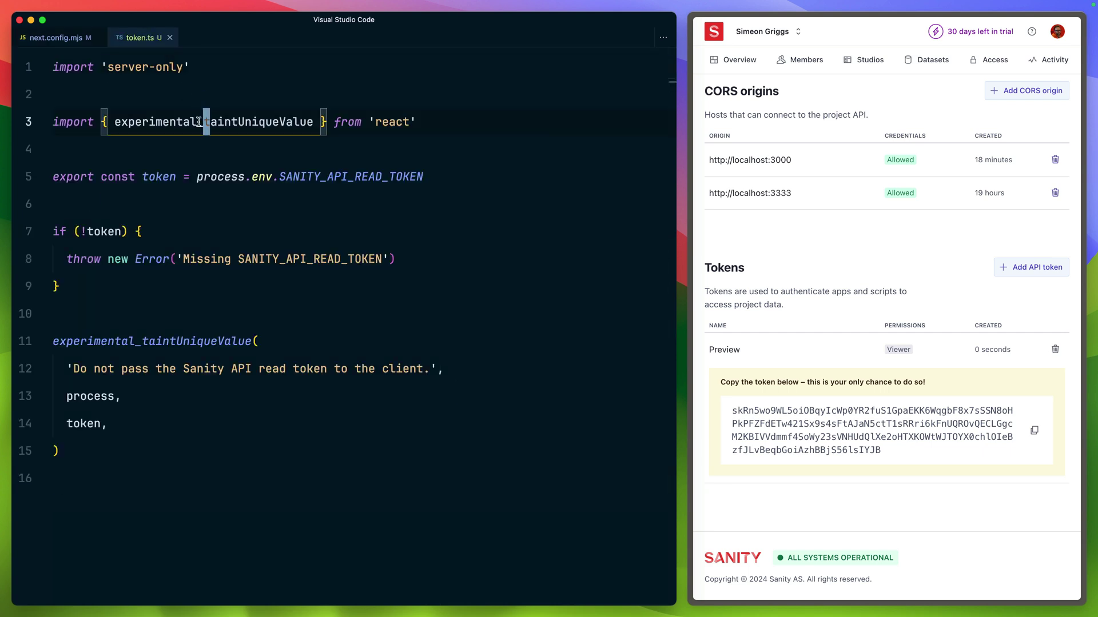
left_click(218, 97)
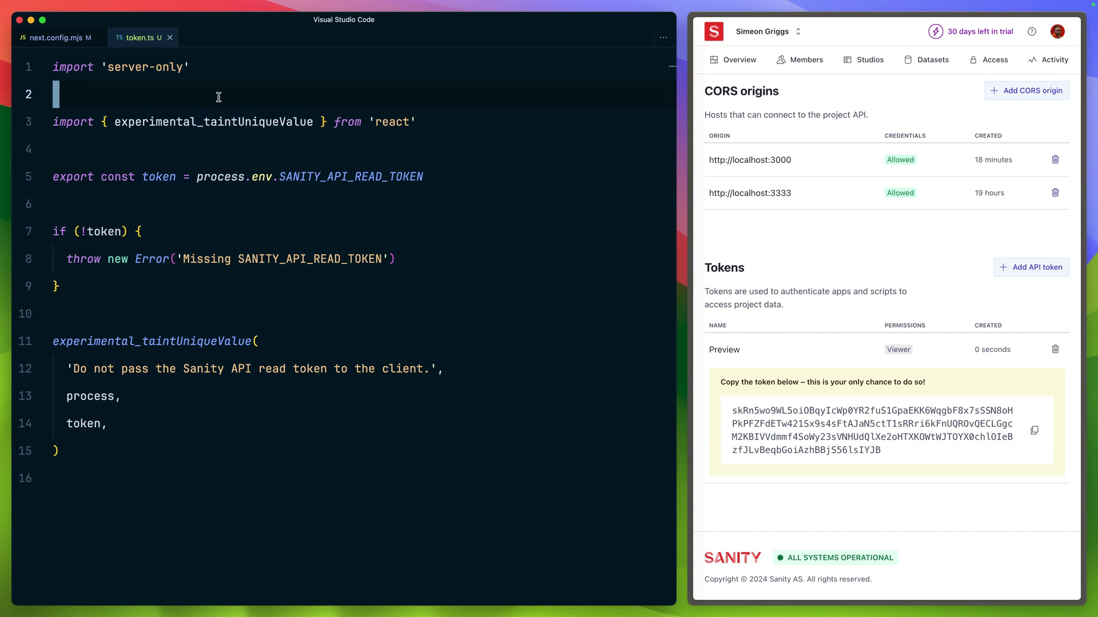
left_click_drag(154, 176, 400, 177)
left_click_drag(88, 206, 65, 287)
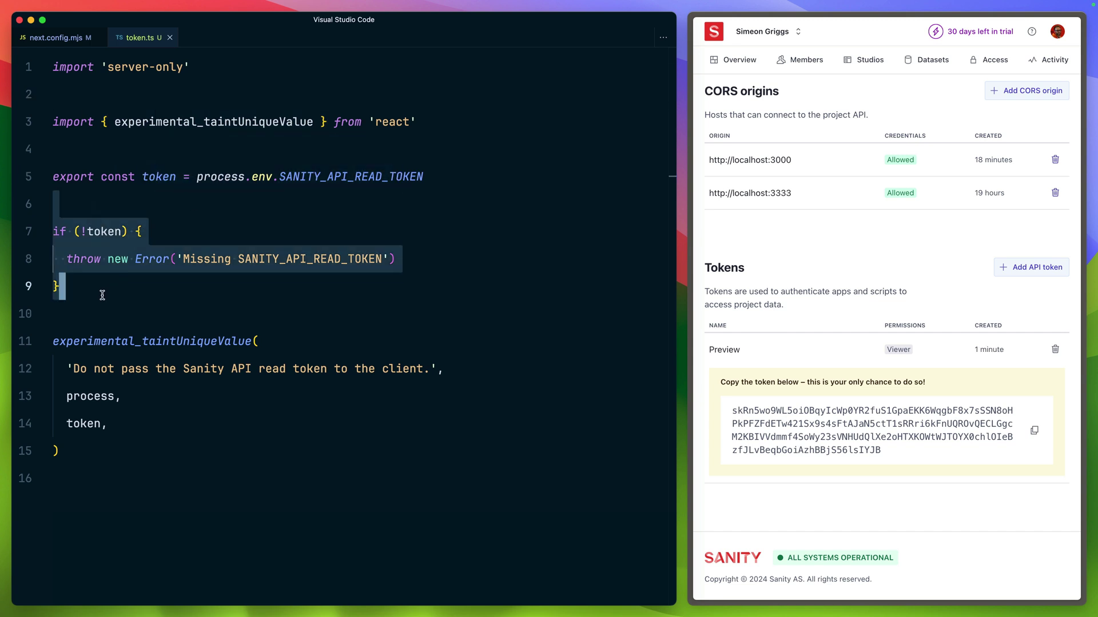
left_click_drag(90, 315, 242, 461)
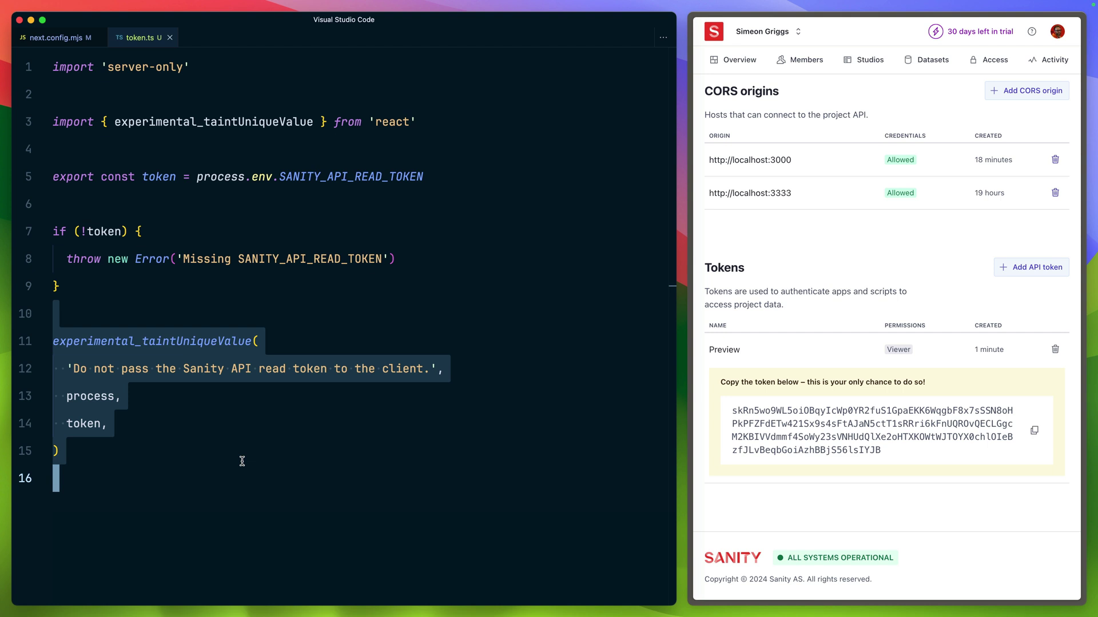
left_click(269, 439)
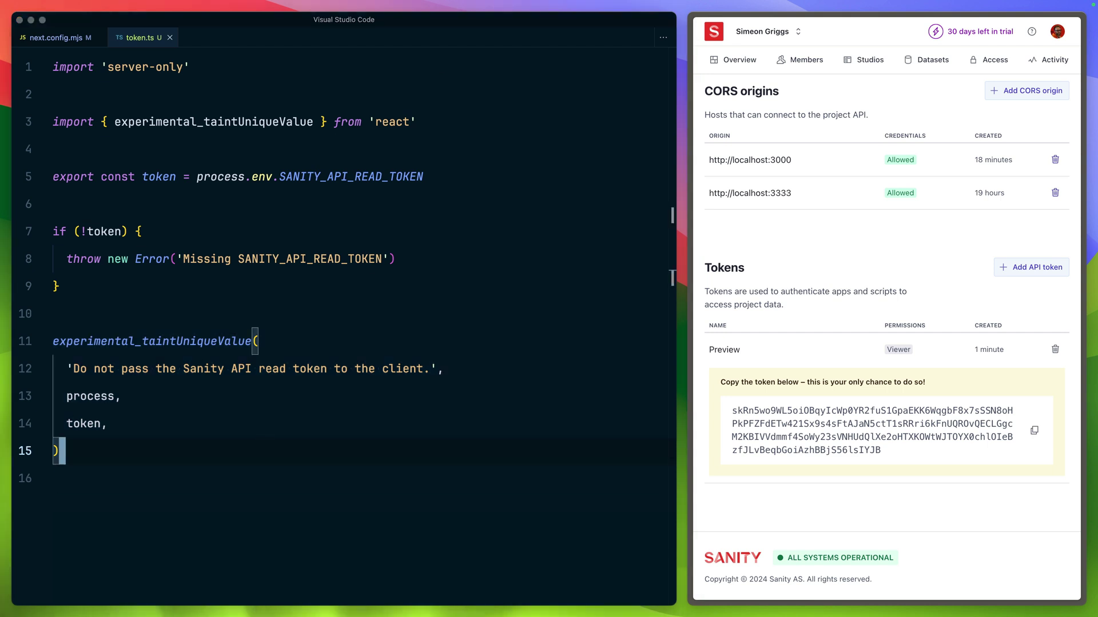
key("super+Tab")
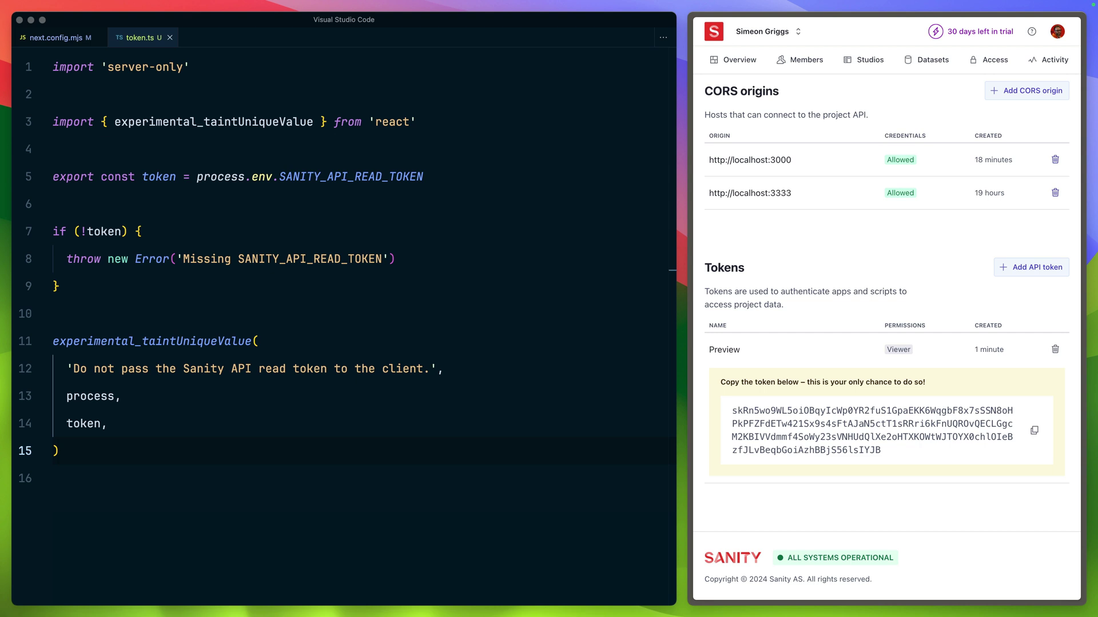
Step: In client.ts, add a stega block enabled for Vercel preview, with studioUrl '/studio'
left_click(213, 285)
key("super+p")
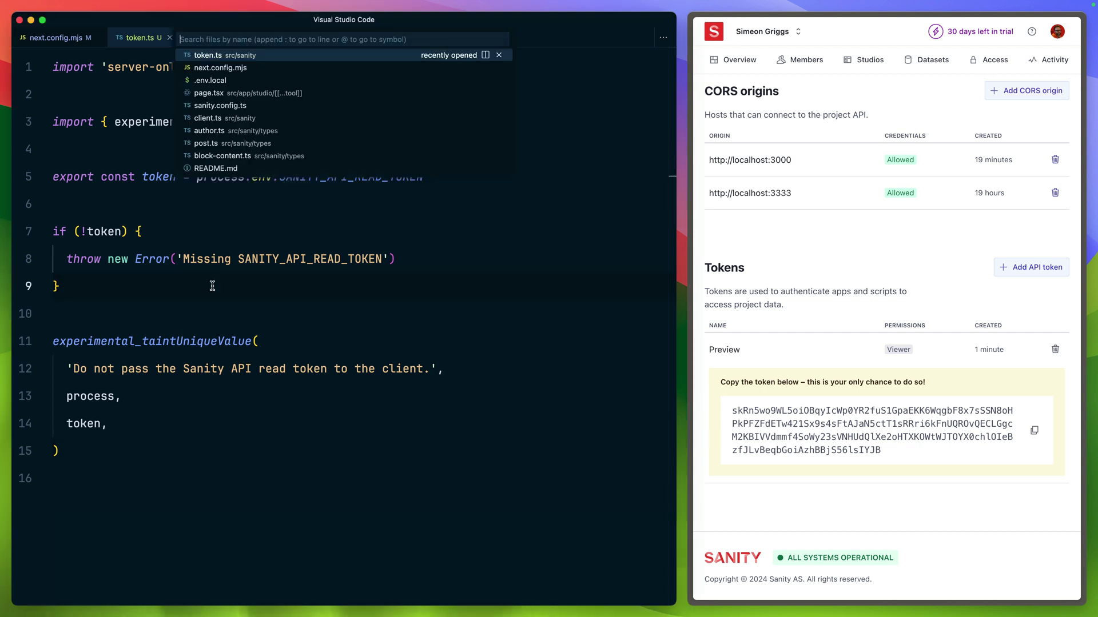
type("clie")
key("Return")
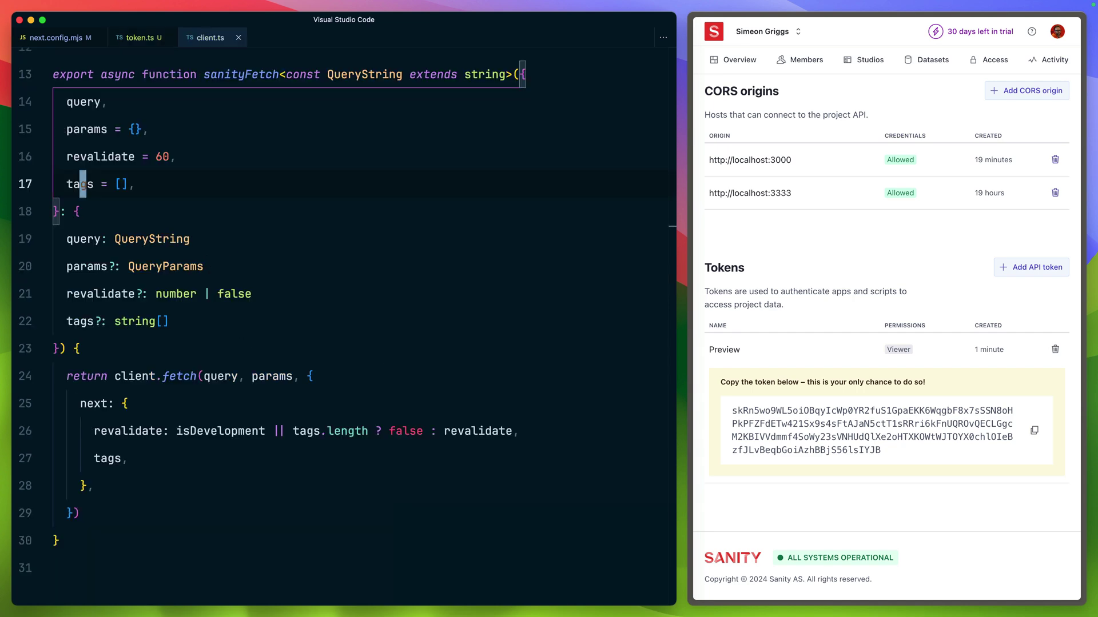
key("super+Up")
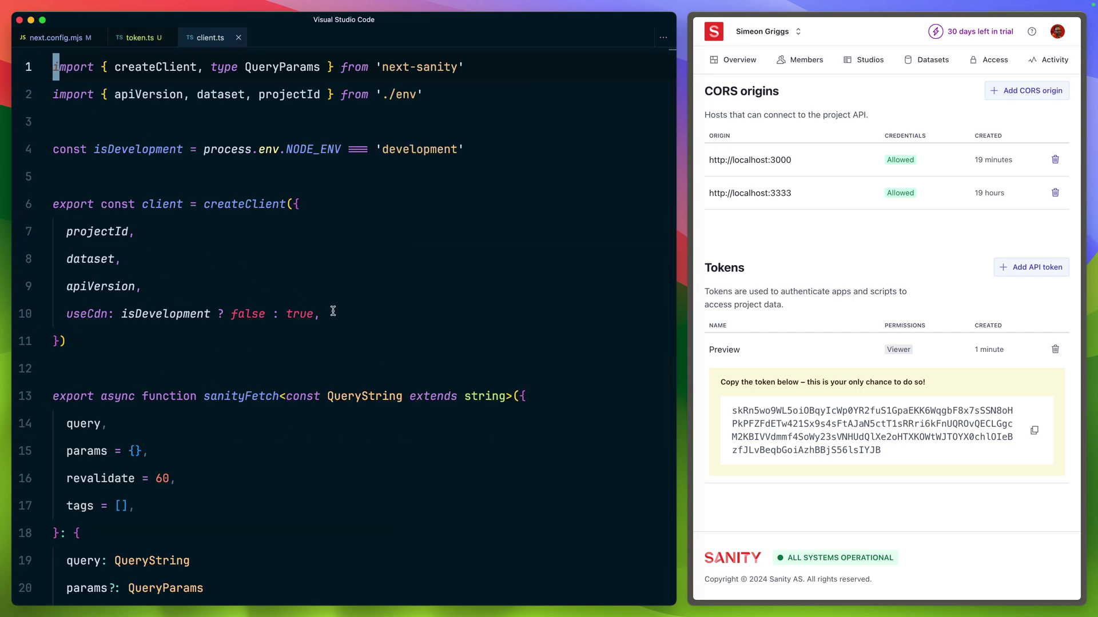
left_click(332, 312)
key("Return")
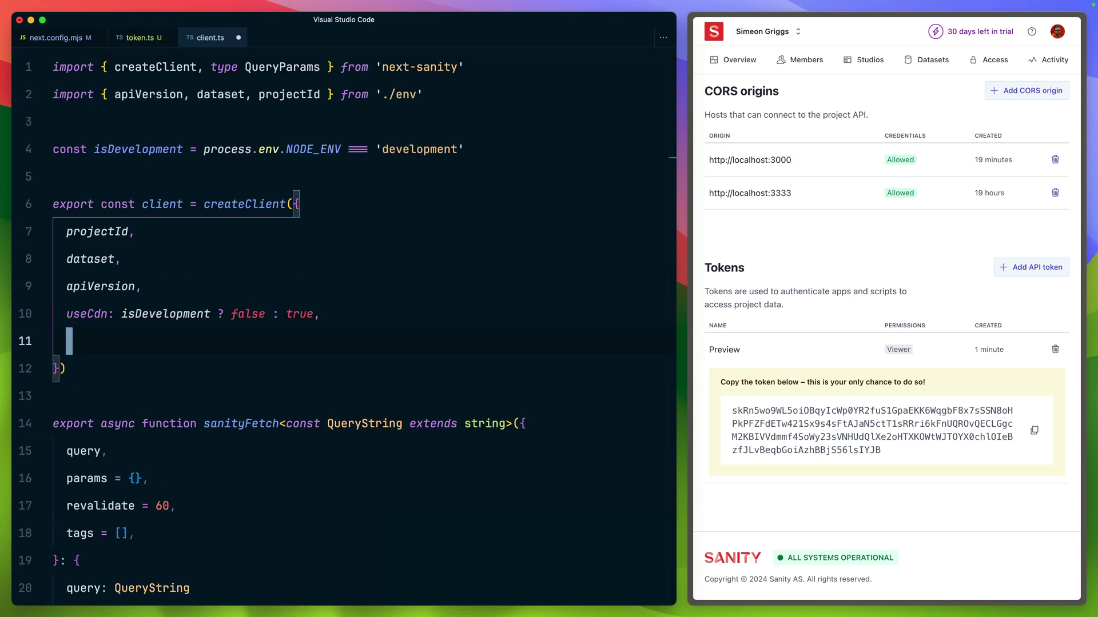
type("stega: {")
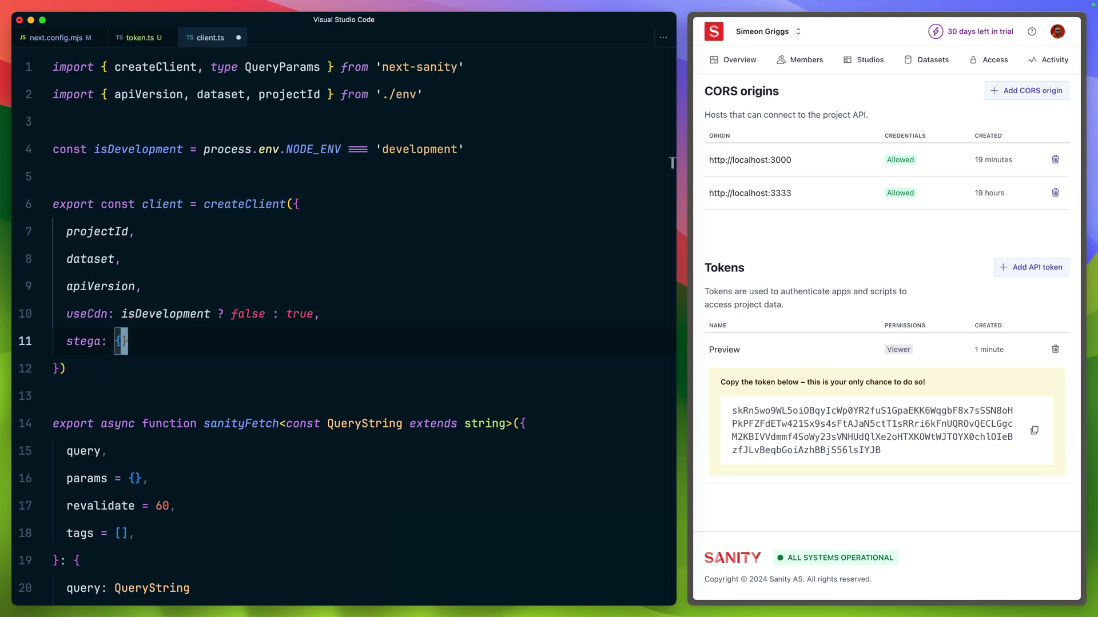
key("Return")
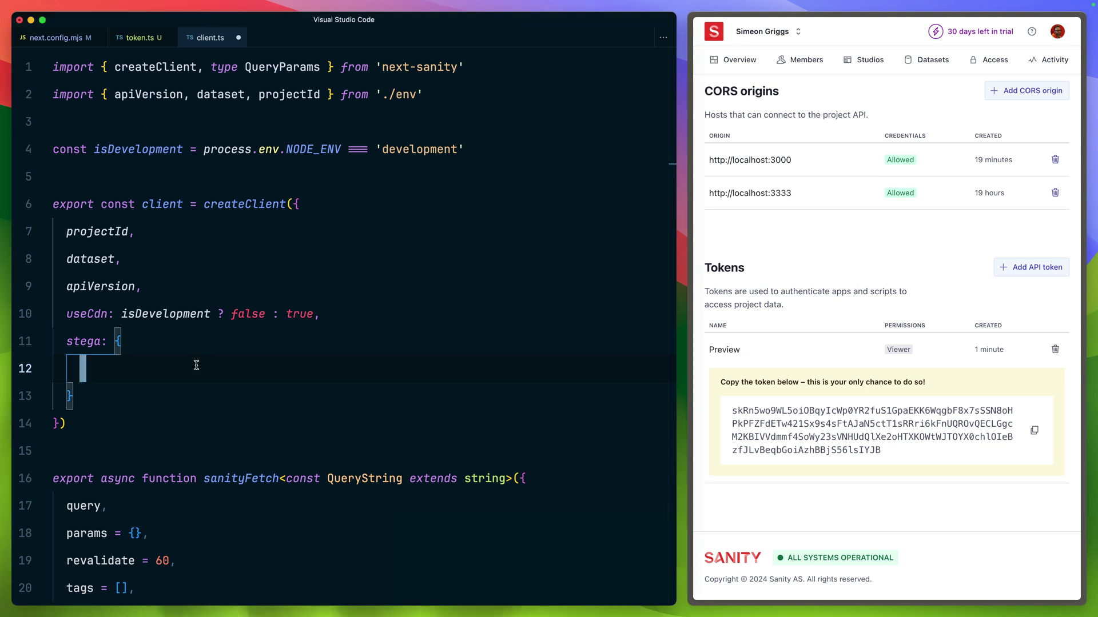
type("enabled: process.env.NEXT_PUBLIC_VERCEL_ENV === 'preview',     studioUrl: '/studio',")
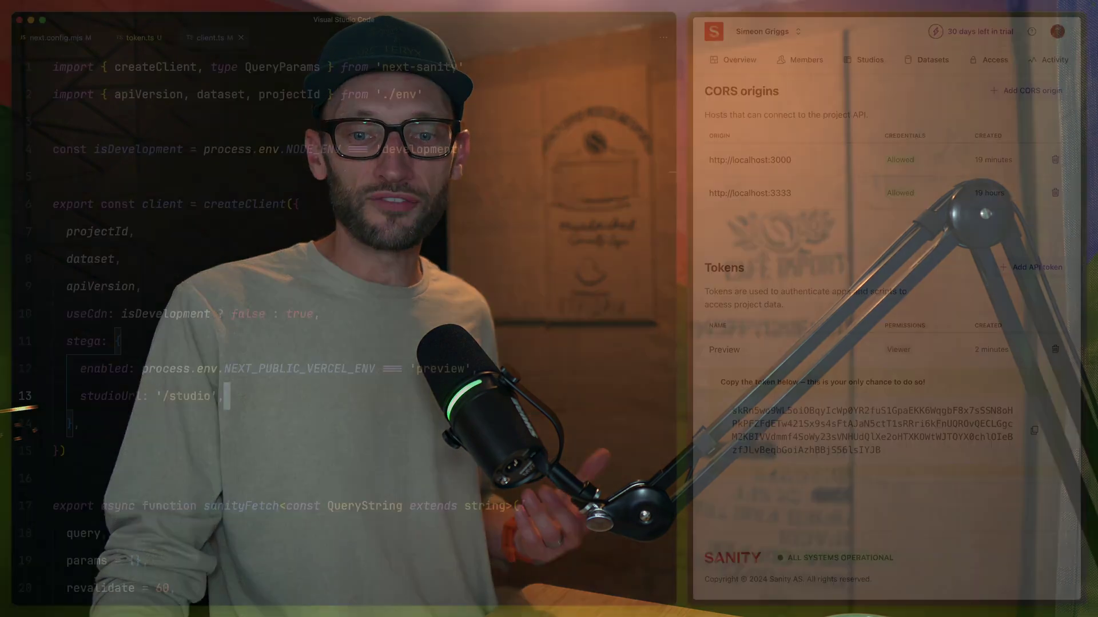
scroll(154, 287, "down", 5)
Step: Paste draft-mode queryOptions logic into sanityFetch and import token, draftMode and QueryOptions
left_click(154, 287)
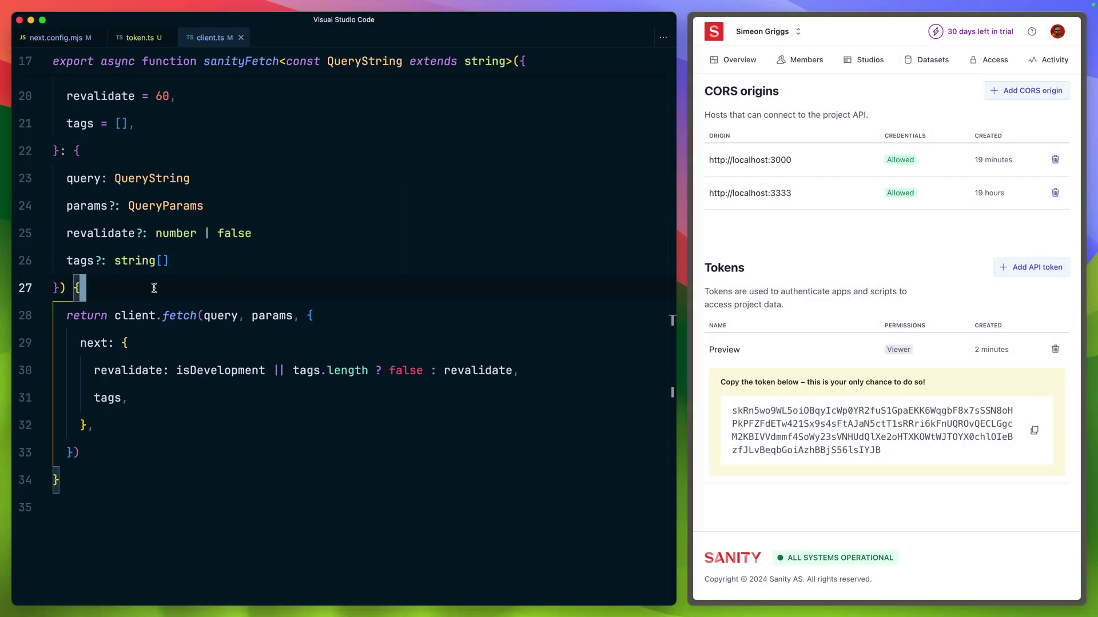
key("Return")
key("super+v")
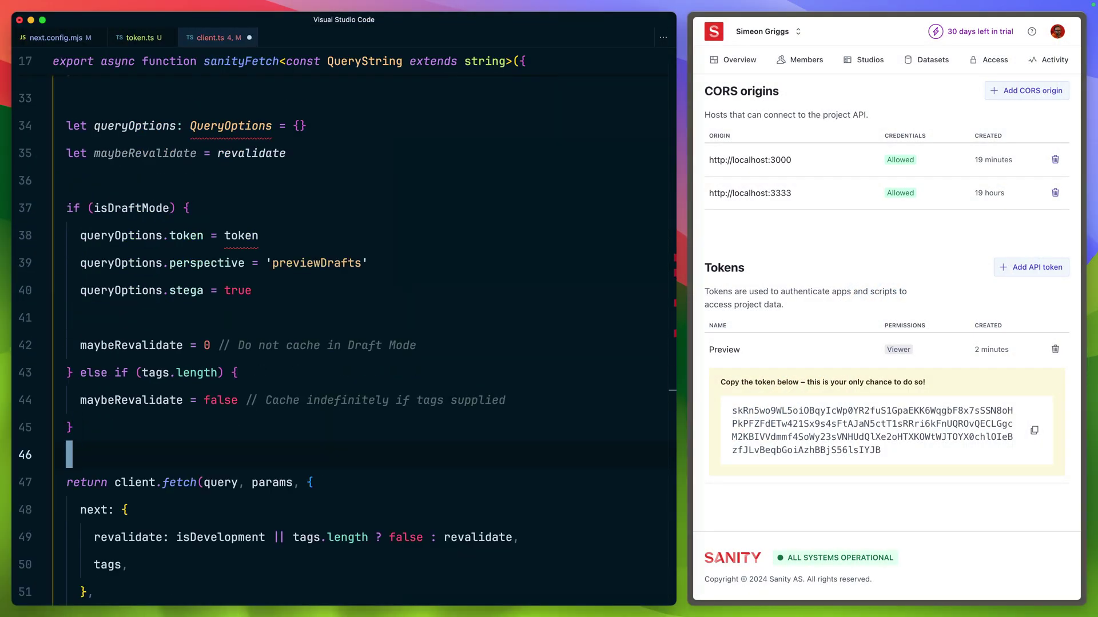
scroll(219, 253, "up", 4)
left_click(239, 333)
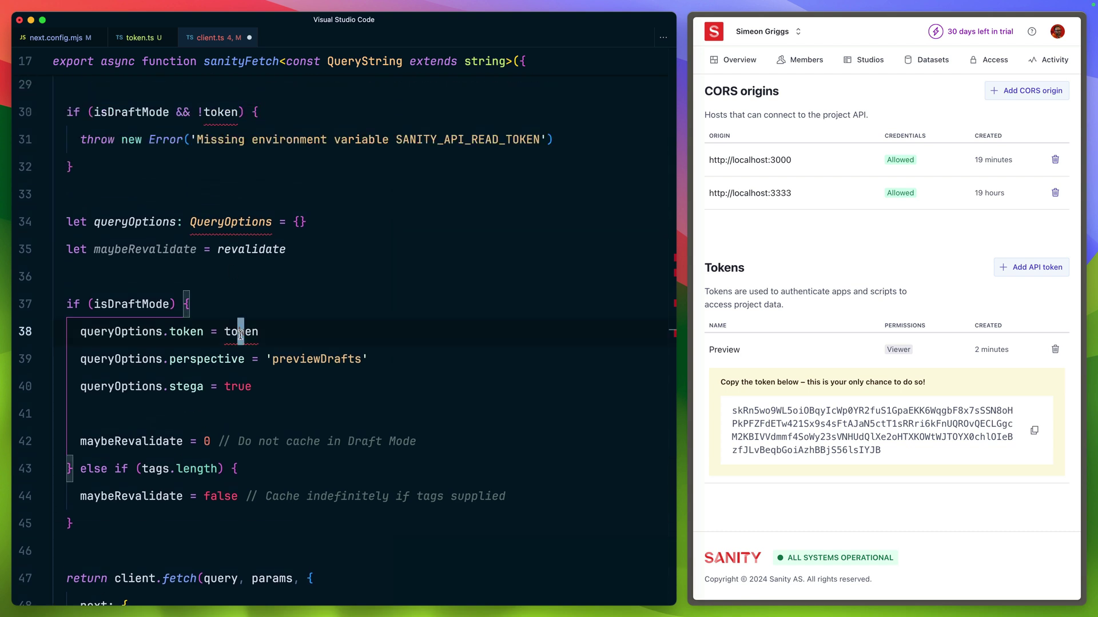
key("super+period")
key("Return")
scroll(239, 258, "up", 3)
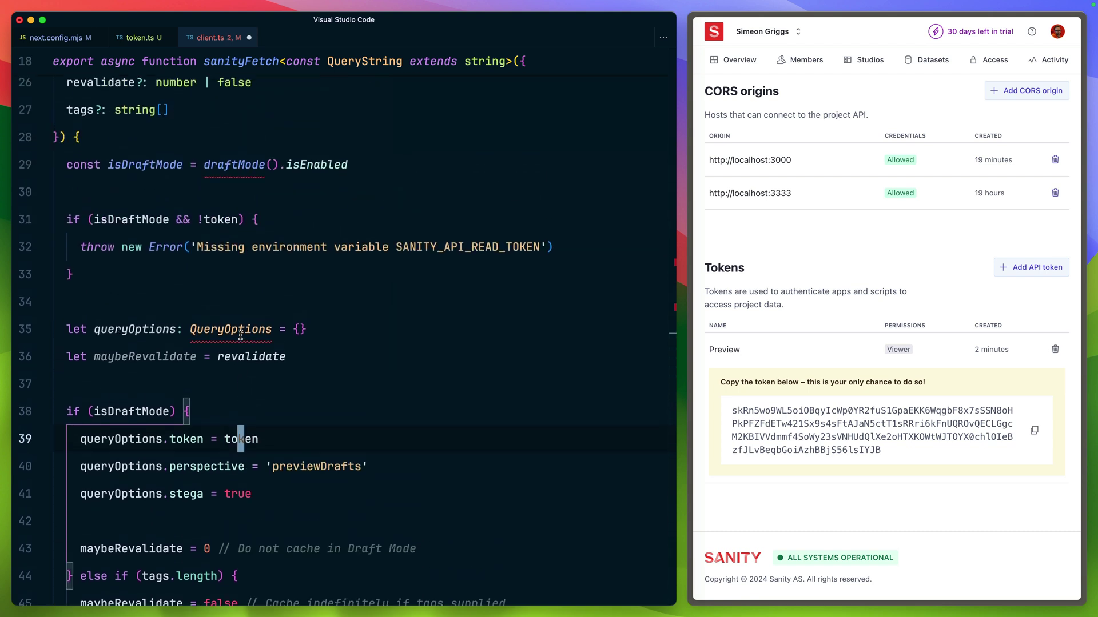
left_click(239, 168)
key("super+period")
key("Return")
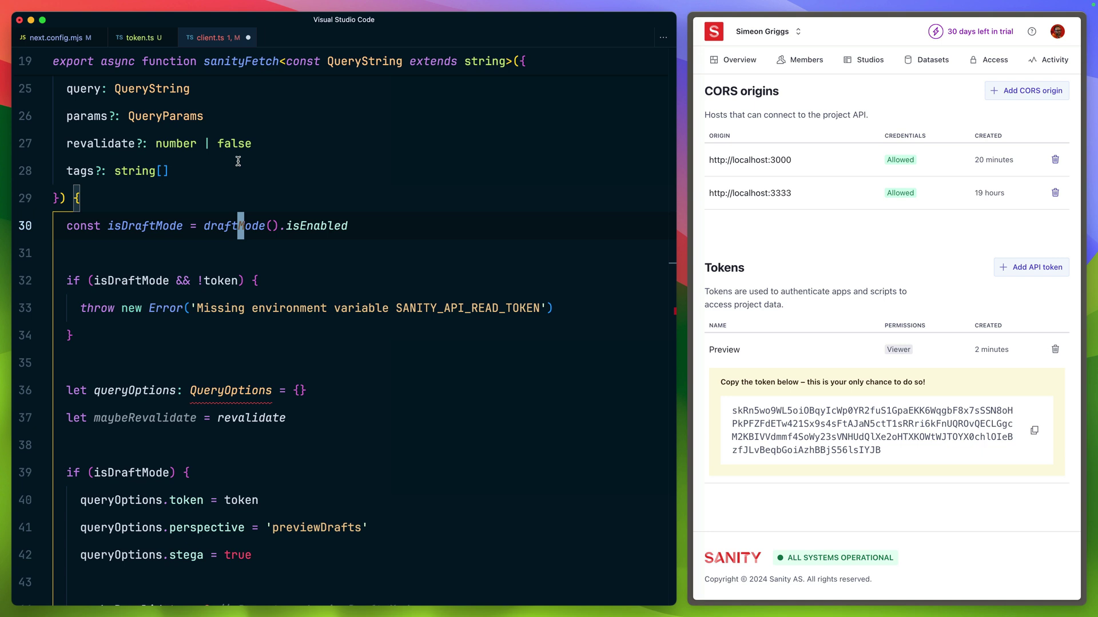
left_click(219, 391)
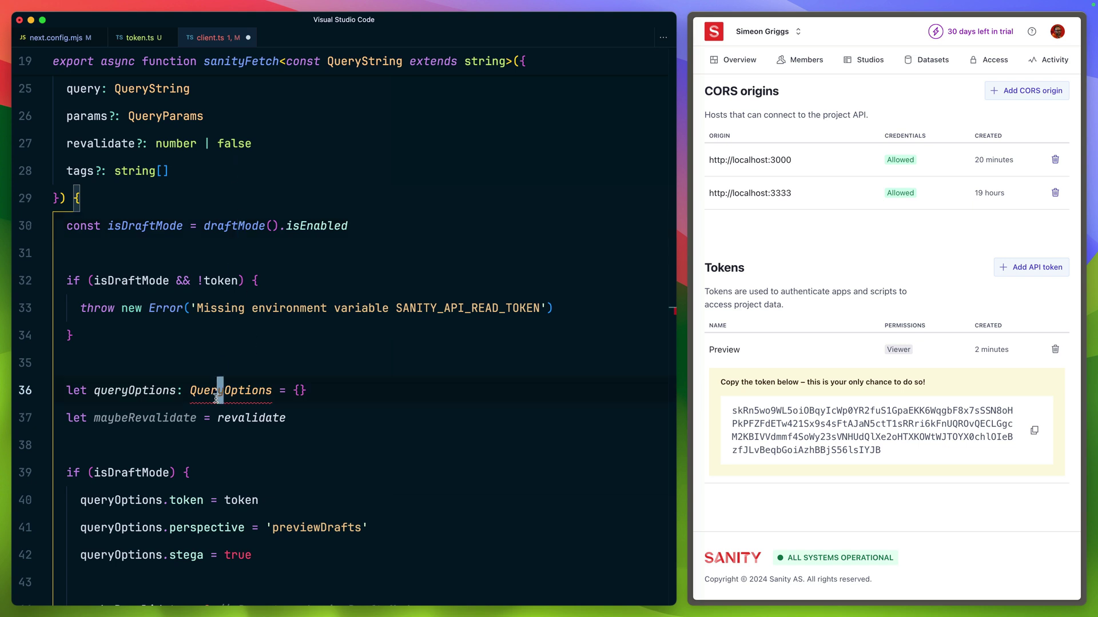
key("super+period")
key("Return")
Step: Set revalidate to maybeRevalidate and add an isDevelopment branch after the tags branch
left_click_drag(68, 280, 318, 286)
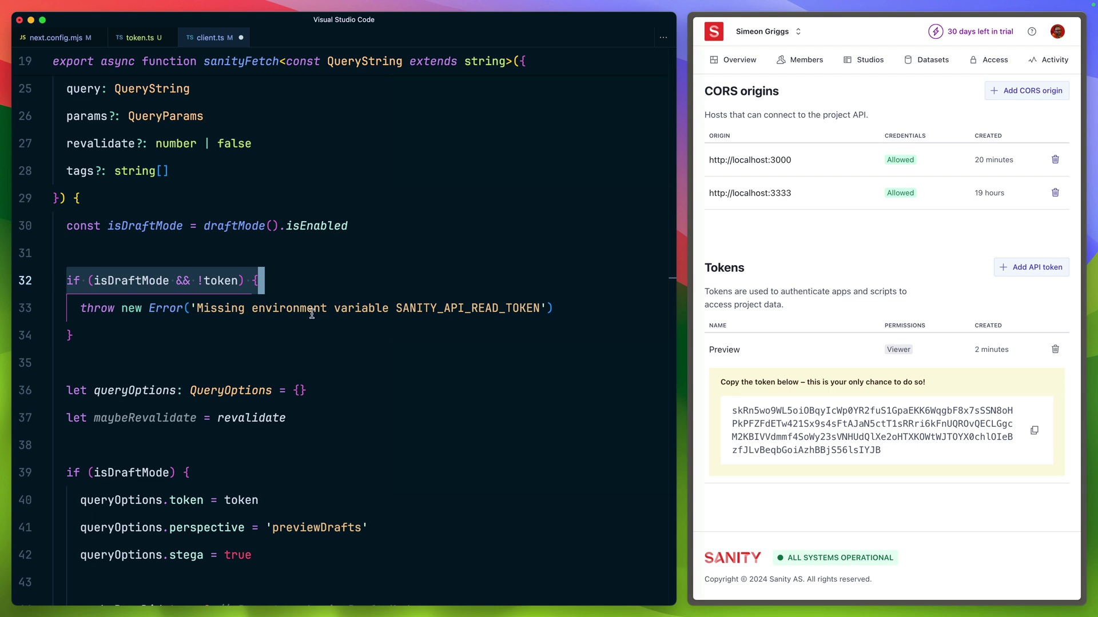
scroll(312, 314, "down", 3)
scroll(312, 315, "down", 5)
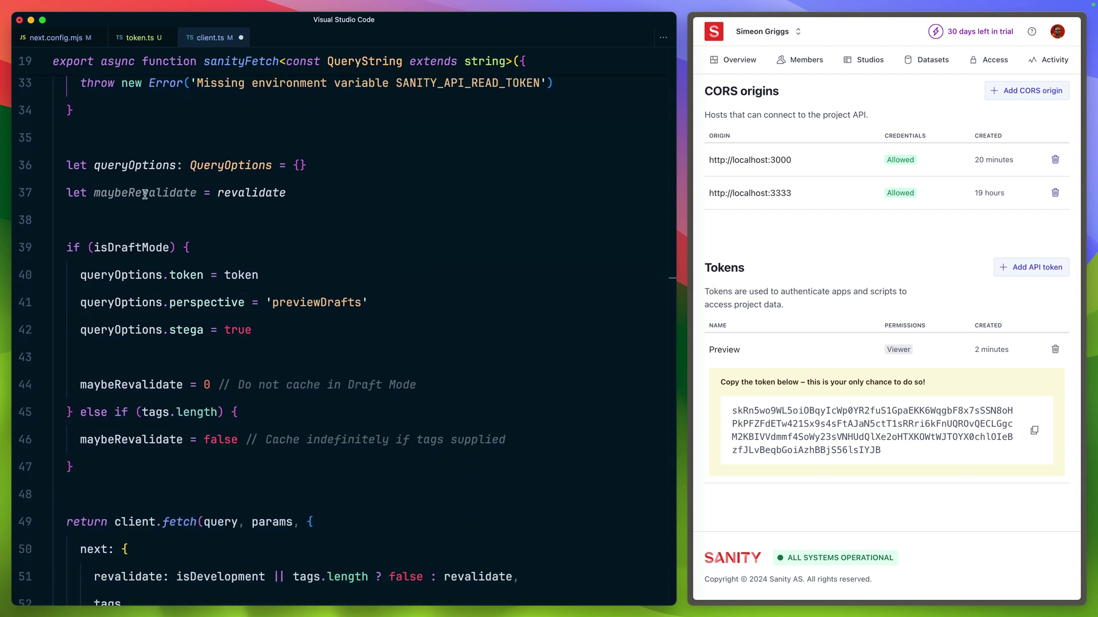
left_click(199, 192)
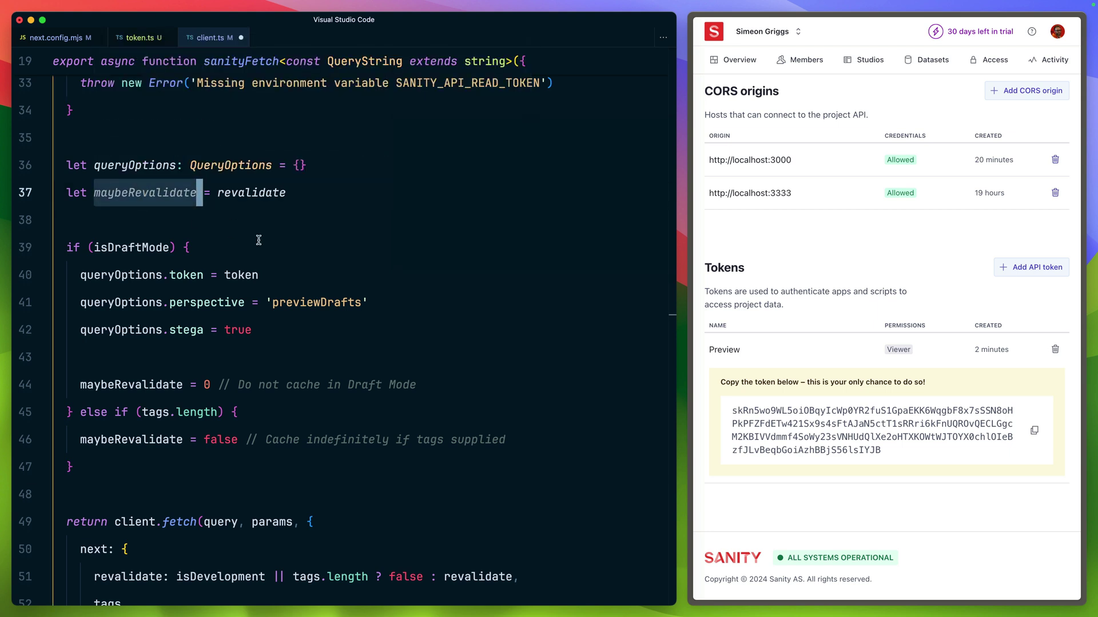
scroll(259, 241, "down", 5)
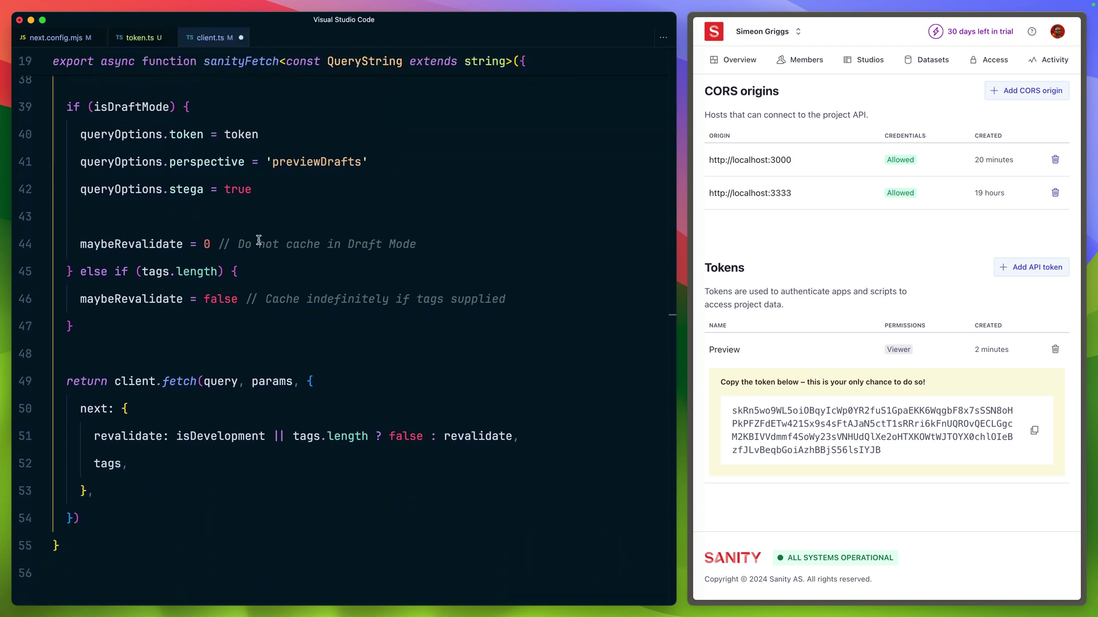
double_click(184, 432)
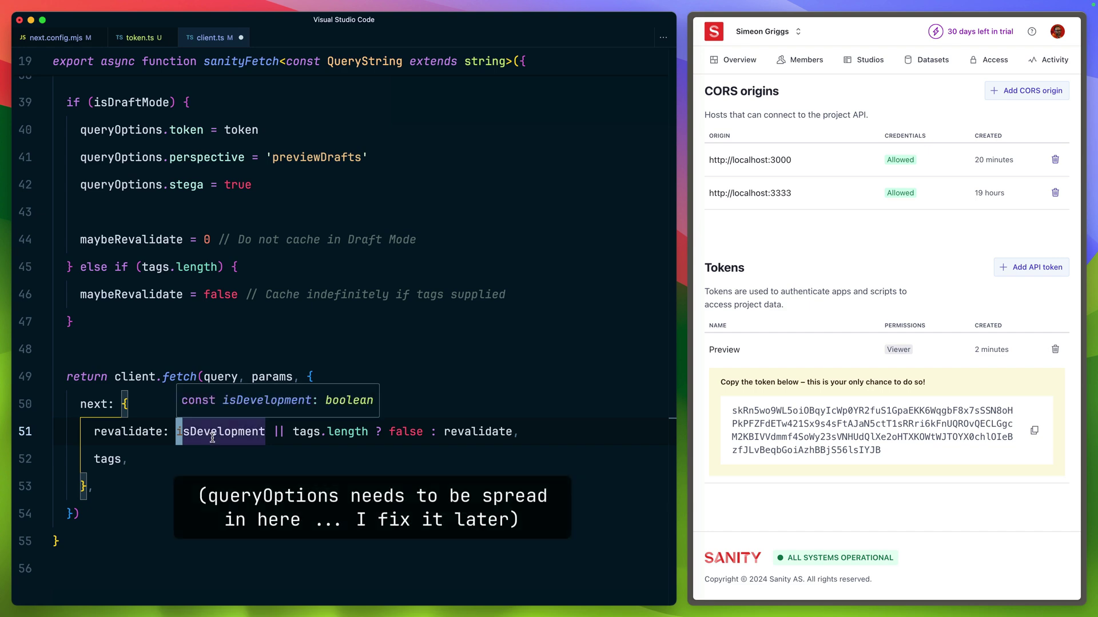
left_click_drag(179, 431, 518, 431)
type("maybeRevalidate")
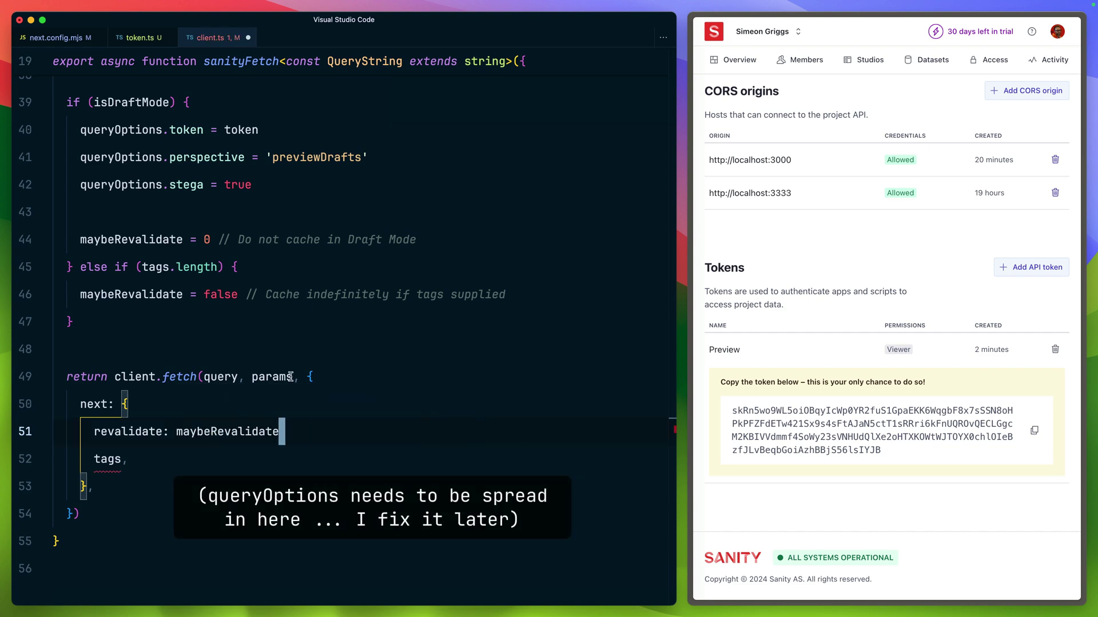
scroll(186, 466, "up", 1)
left_click(78, 339)
type("else i")
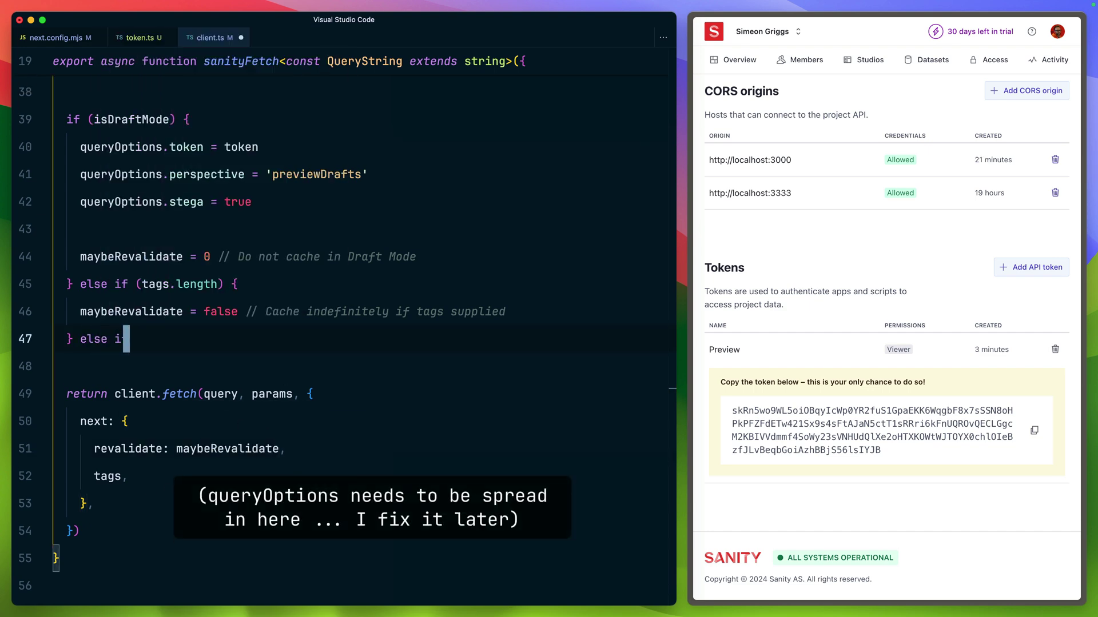
type("f (isDevelopment")
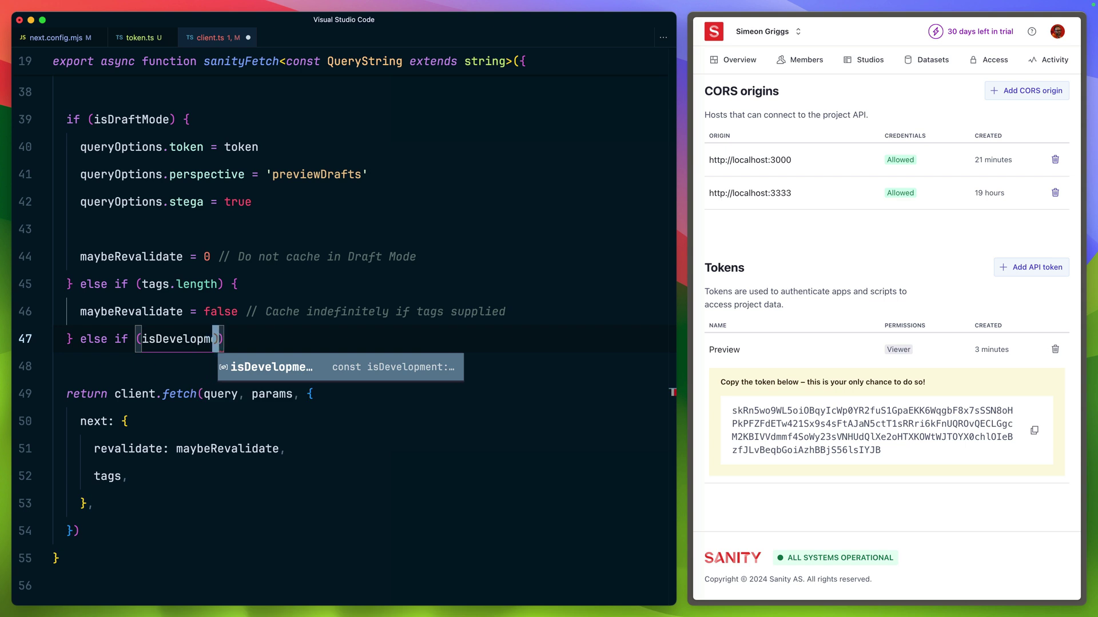
type(") {")
key("Return")
type("may")
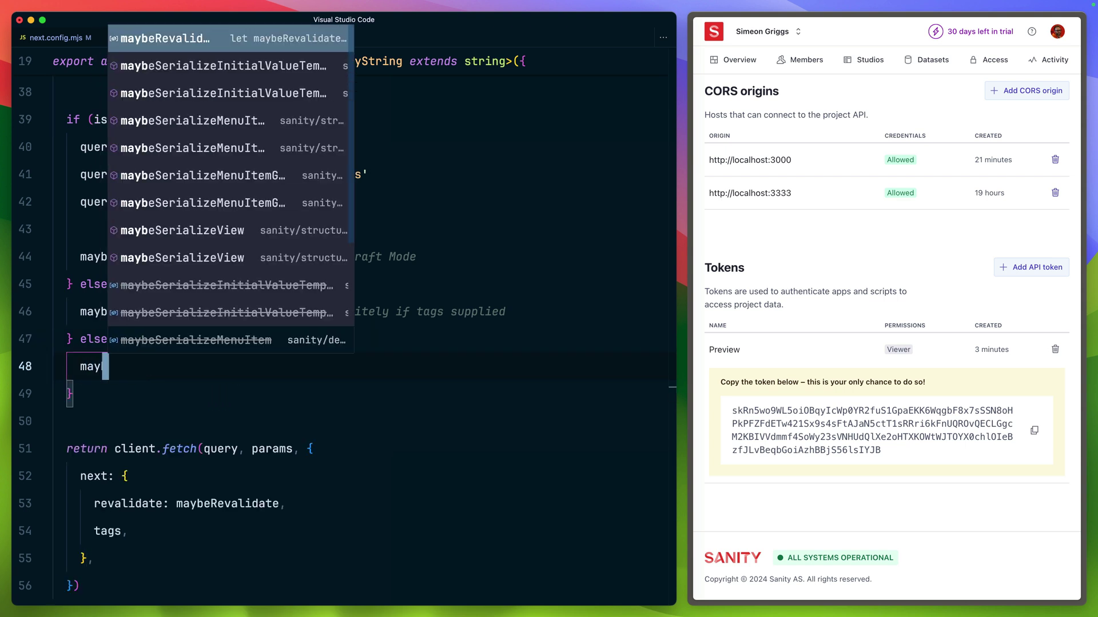
type("beRevalidate =")
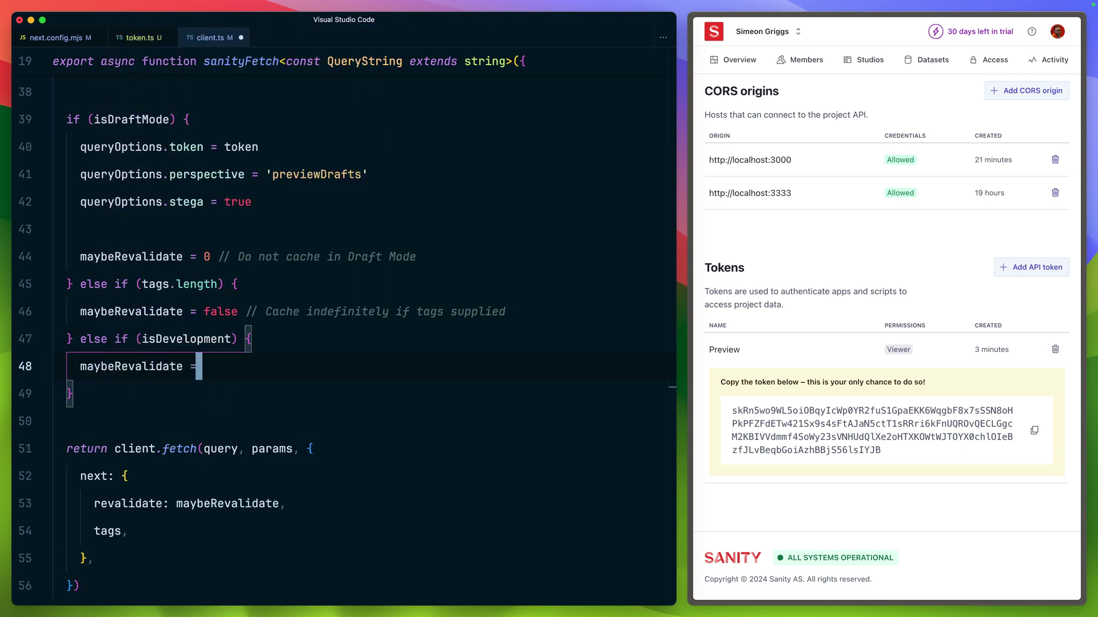
type(" 0 // ")
type("Do not cache in d")
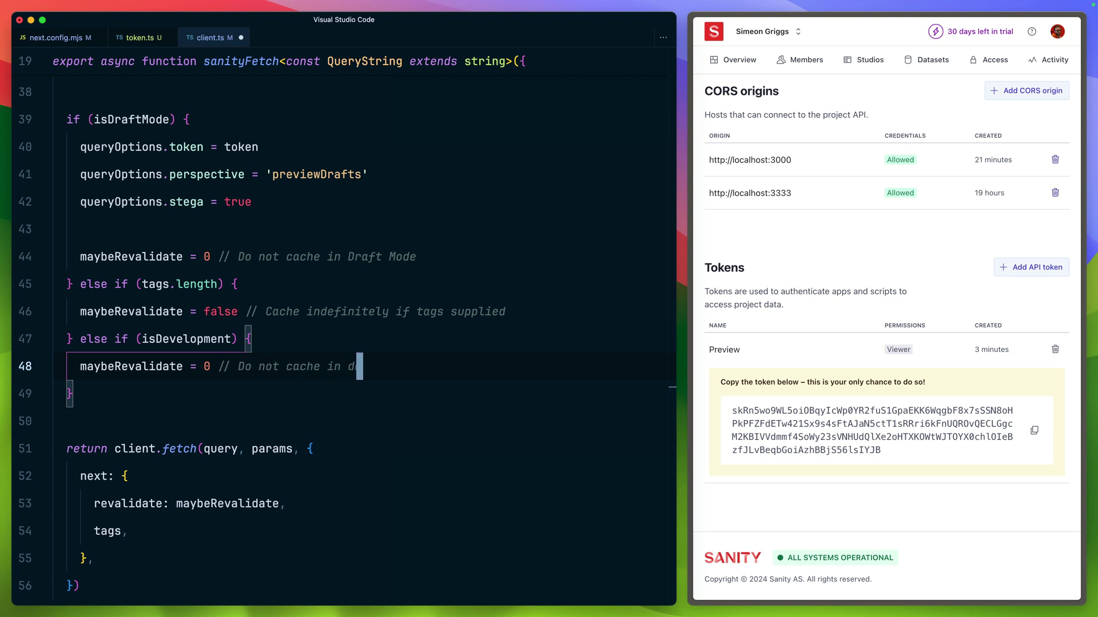
type("evelopment")
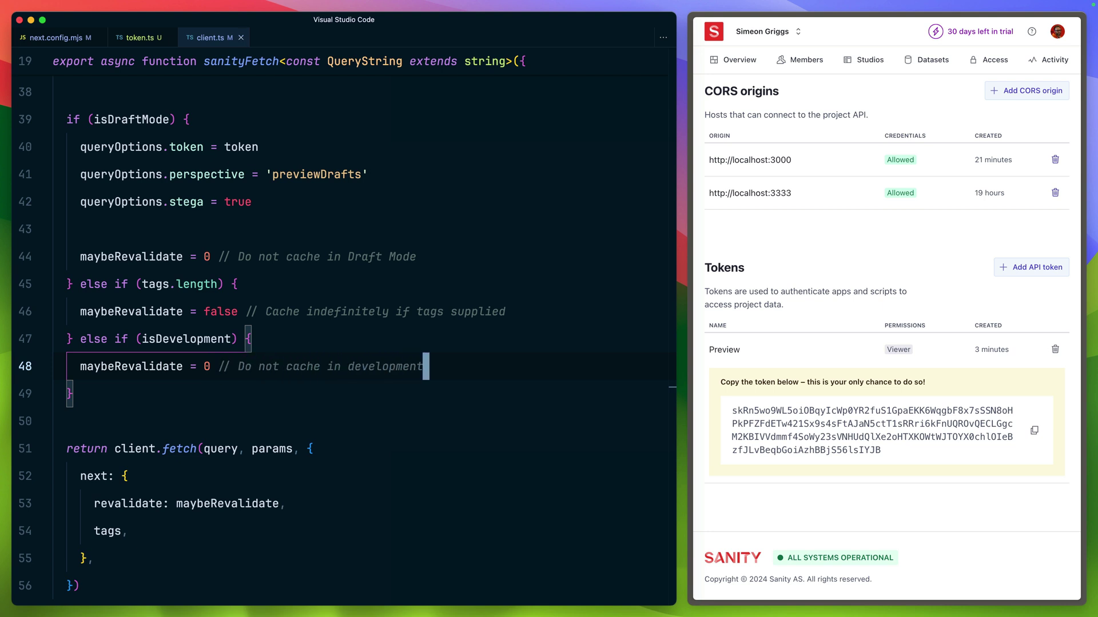
Step: Add {draftMode().isEnabled && <VisualEditing />} to layout.tsx, import both, and save
key("super+p")
type("layout")
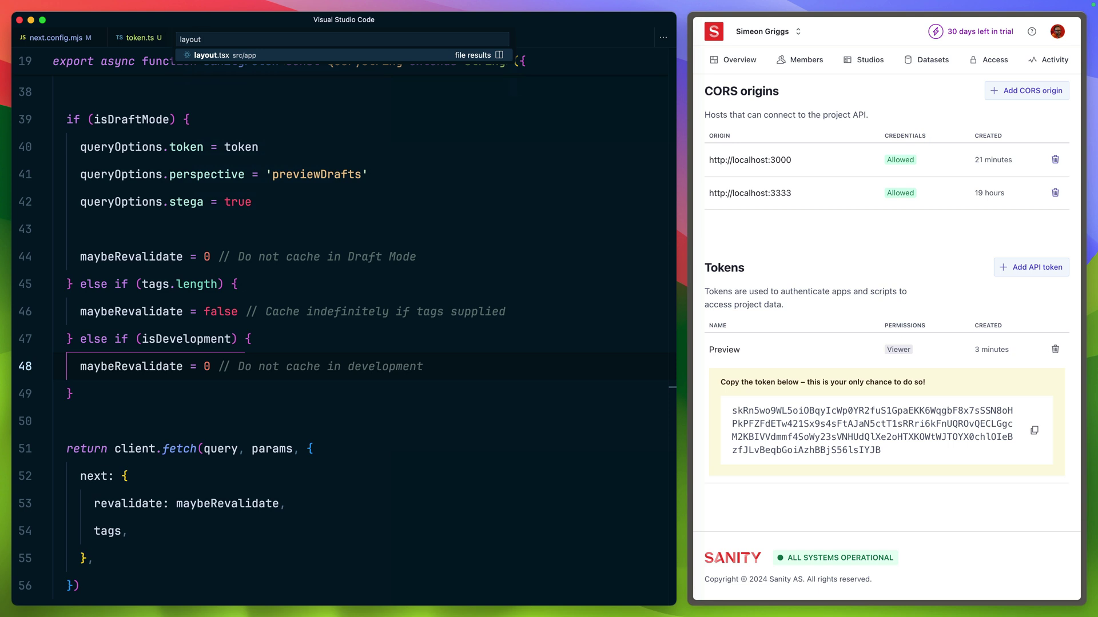
key("Return")
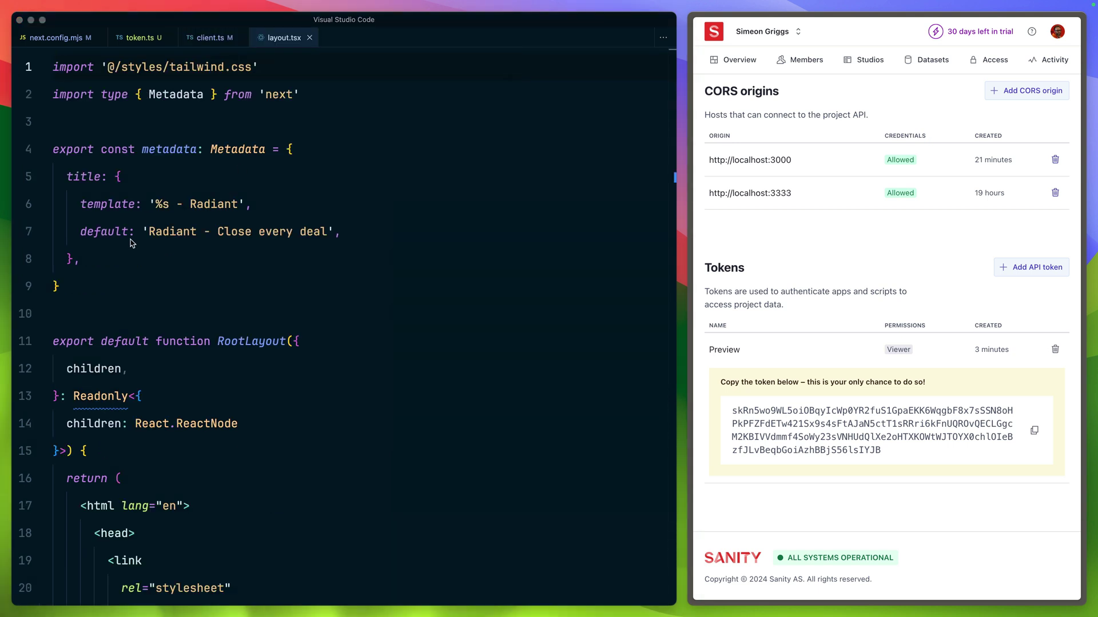
scroll(202, 262, "down", 5)
scroll(201, 262, "down", 5)
scroll(196, 259, "down", 5)
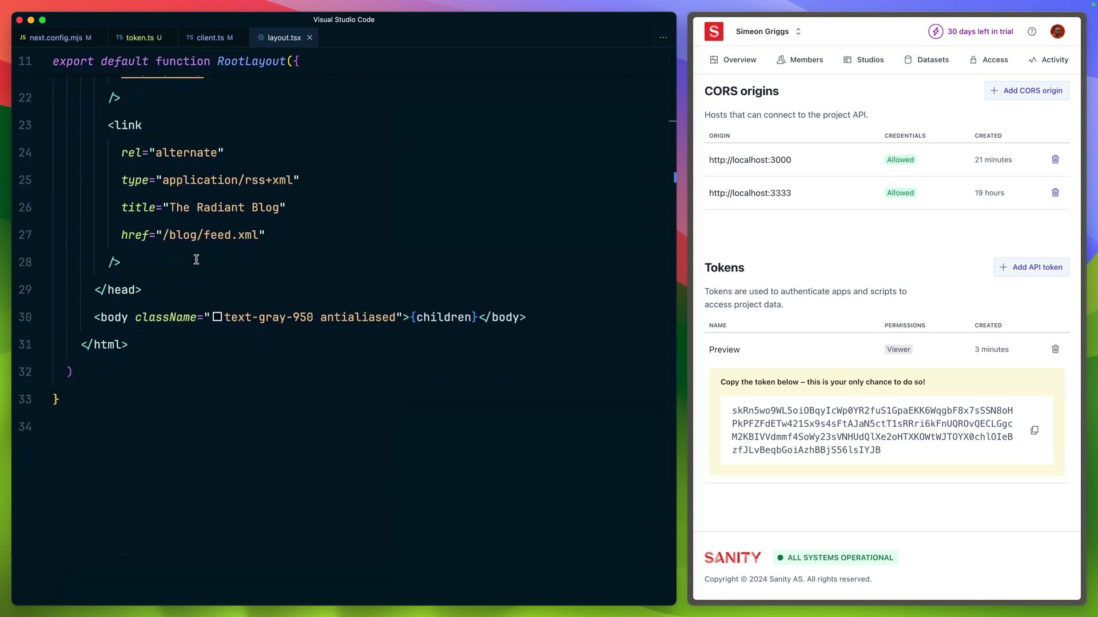
scroll(195, 261, "down", 1)
key("ctrl+.")
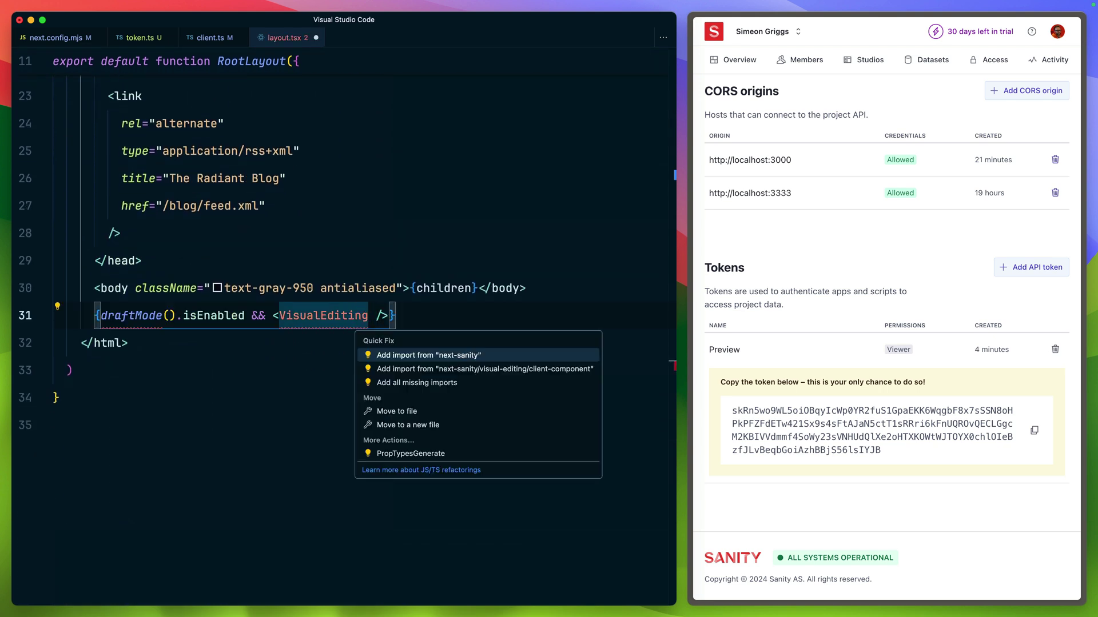
key("Return")
left_click(117, 344)
key("ctrl+.")
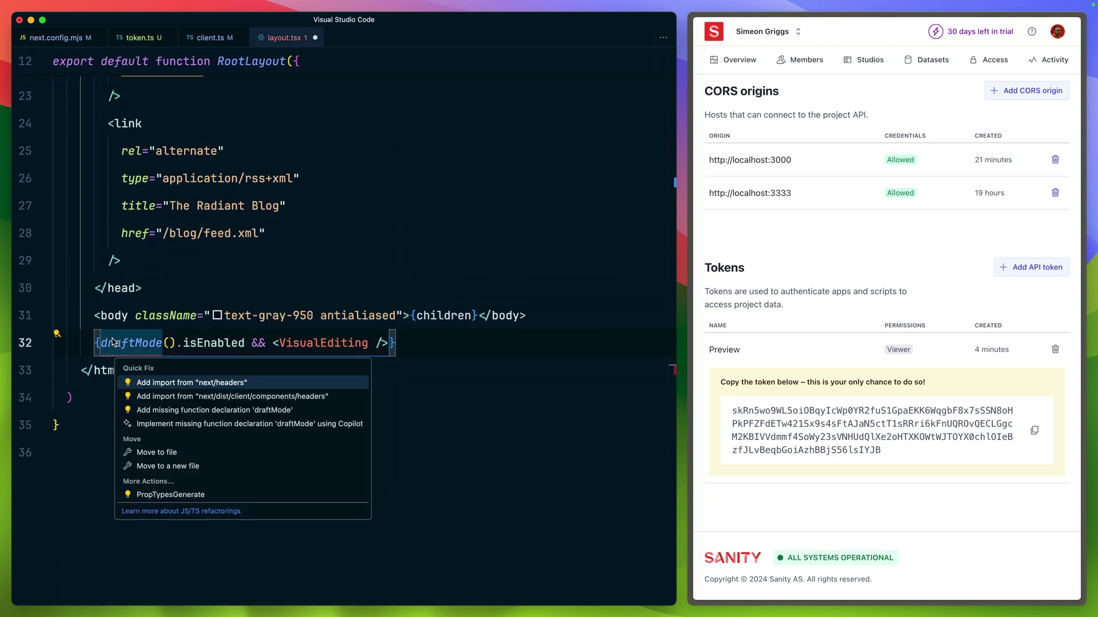
key("Return")
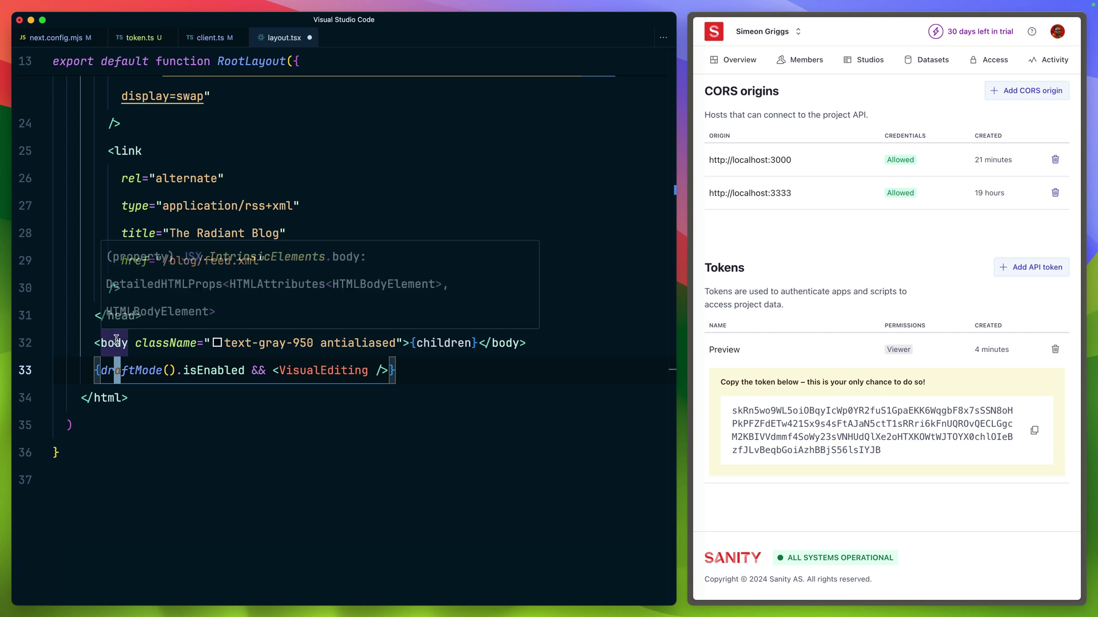
key("ctrl+s")
key("ctrl+b")
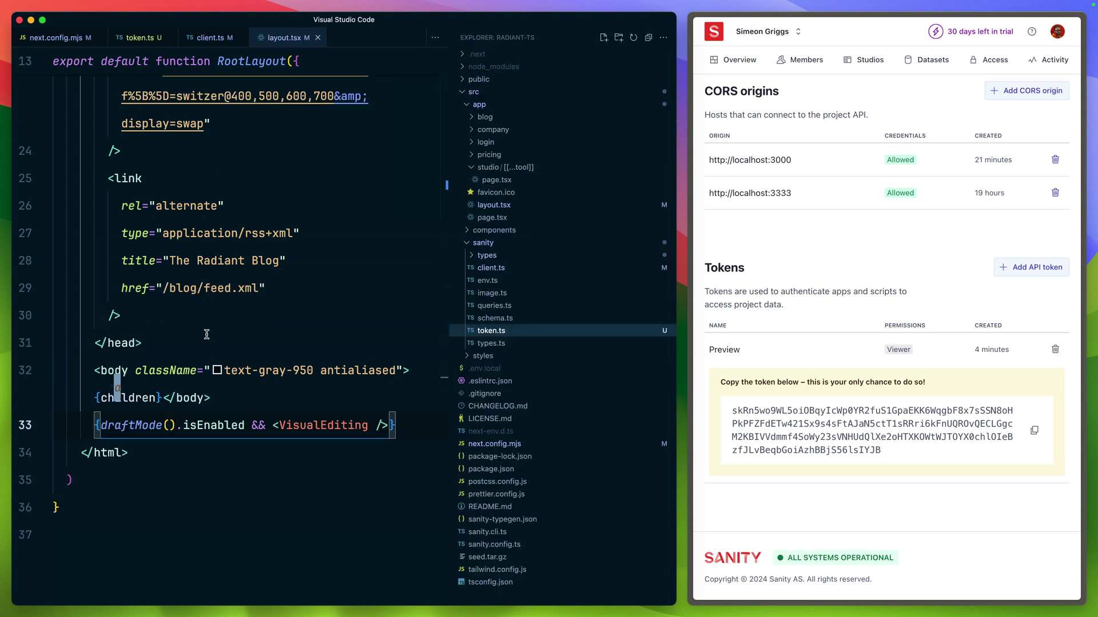
Step: Create a (frontend) folder inside src/app
left_click(648, 38)
left_click(473, 92)
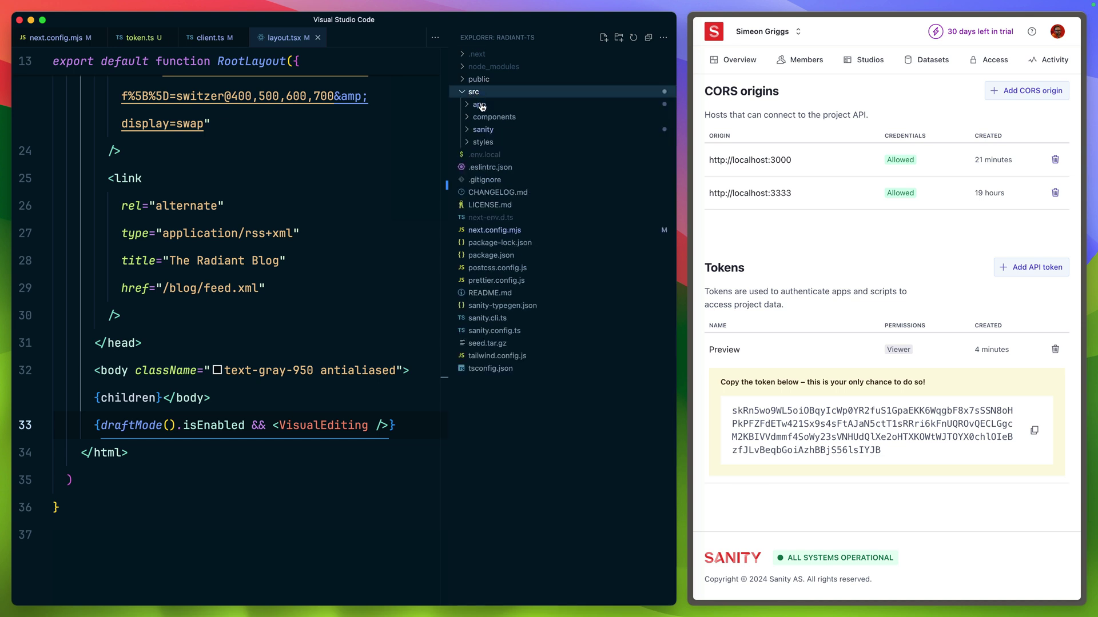
left_click(480, 105)
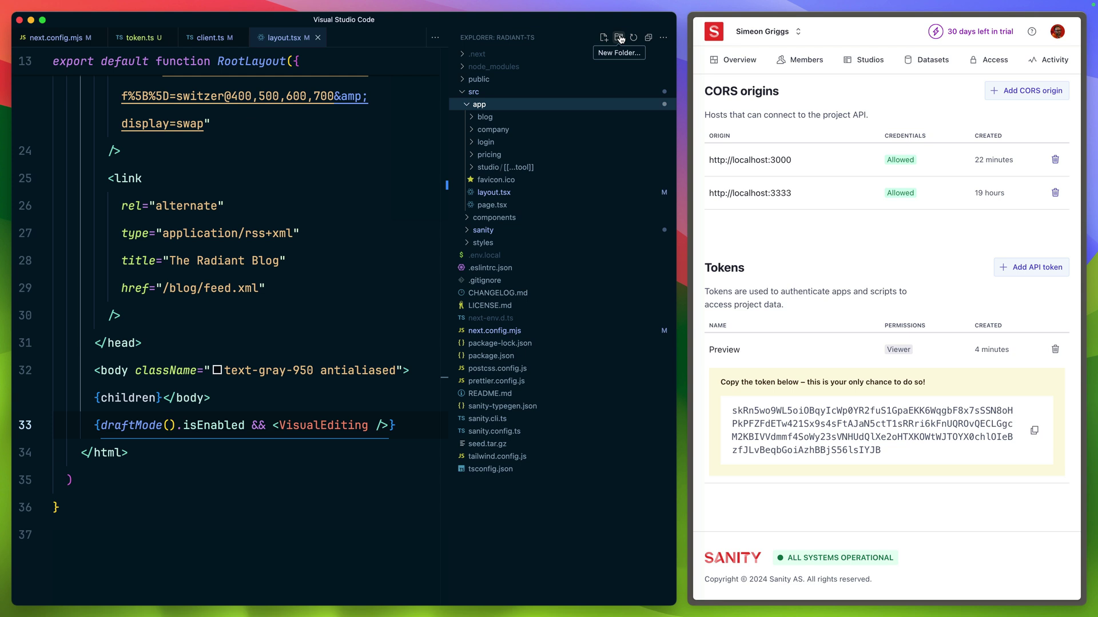
left_click(620, 38)
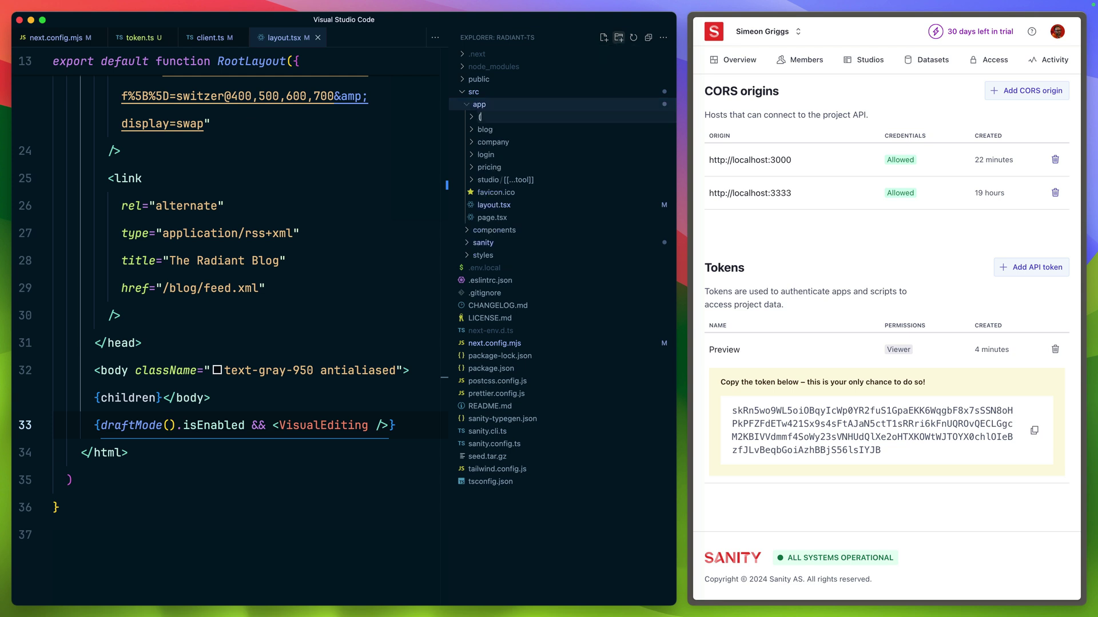
type("(frontend")
key("Return")
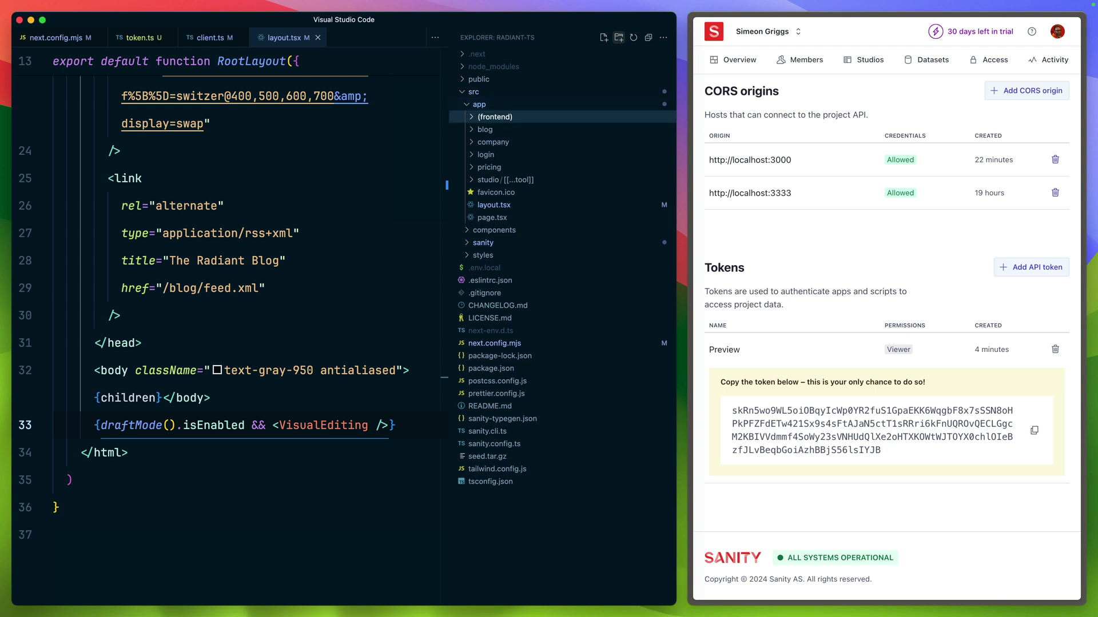
Step: Move blog through pricing into (frontend) and copy layout.tsx into it
left_click(485, 130)
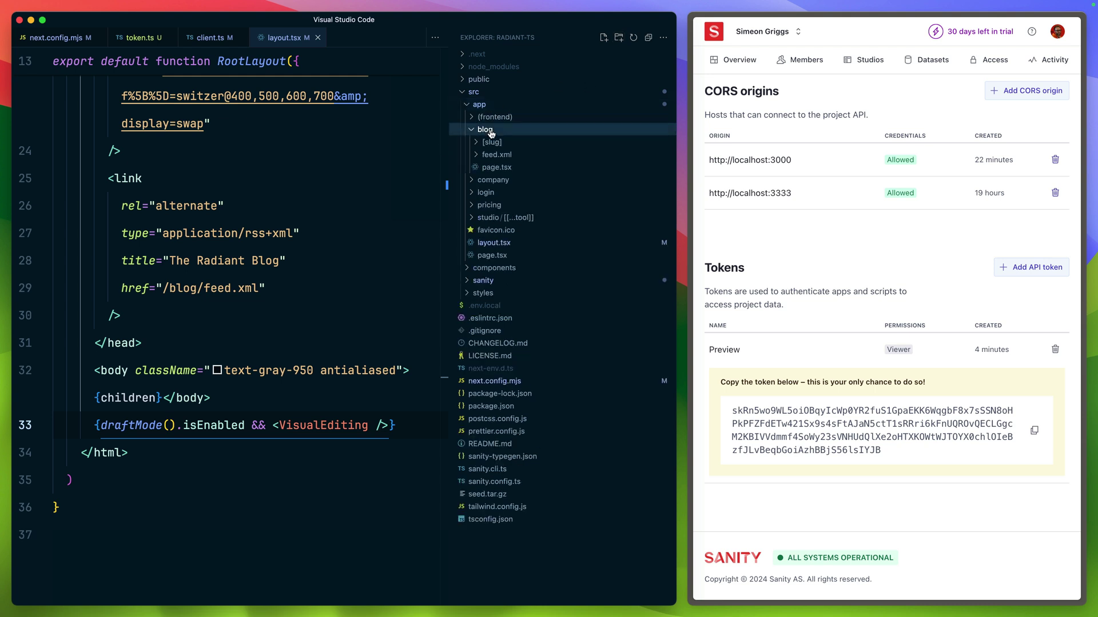
left_click(490, 205, "shift")
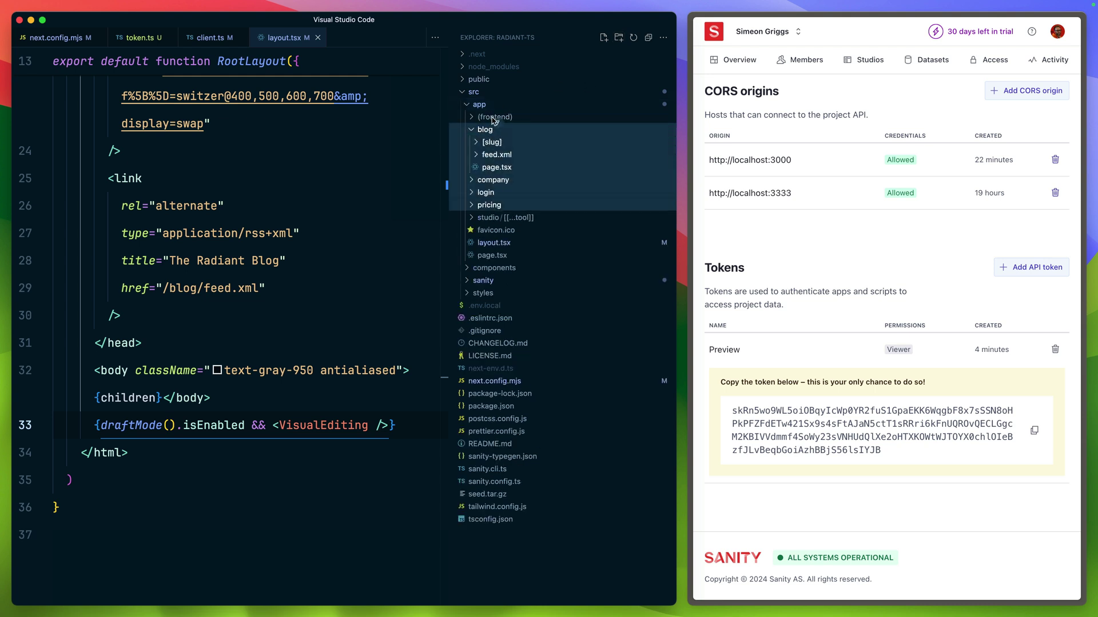
left_click_drag(485, 130, 495, 118)
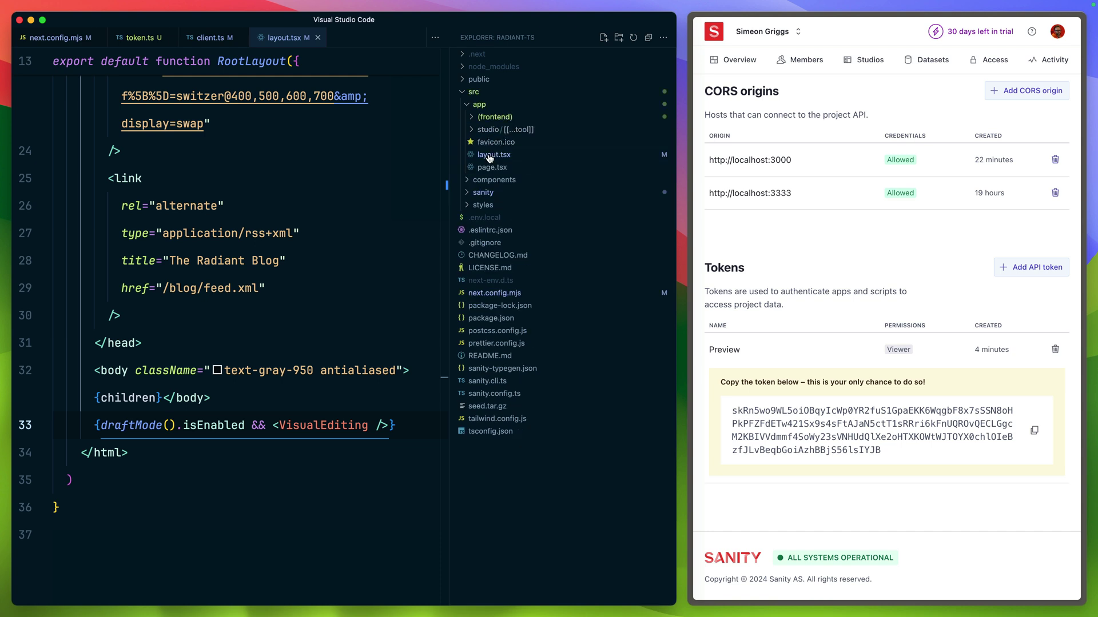
left_click_drag(489, 156, 496, 117)
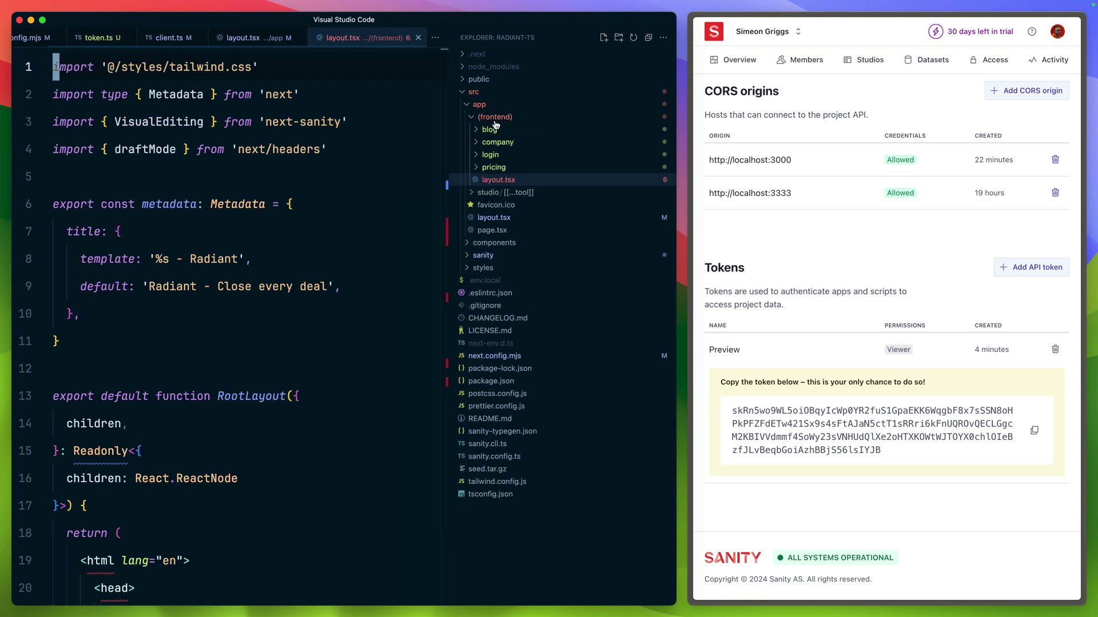
Step: Move page.tsx into (frontend), delete the root layout's VisualEditing line, and save it
left_click(493, 217)
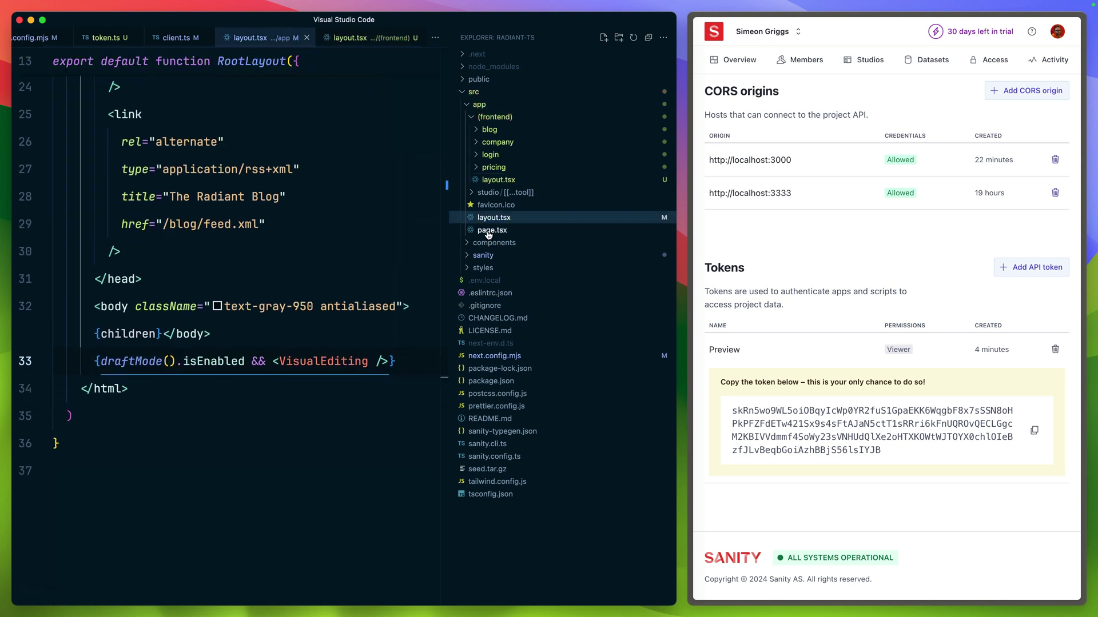
left_click_drag(491, 229, 495, 118)
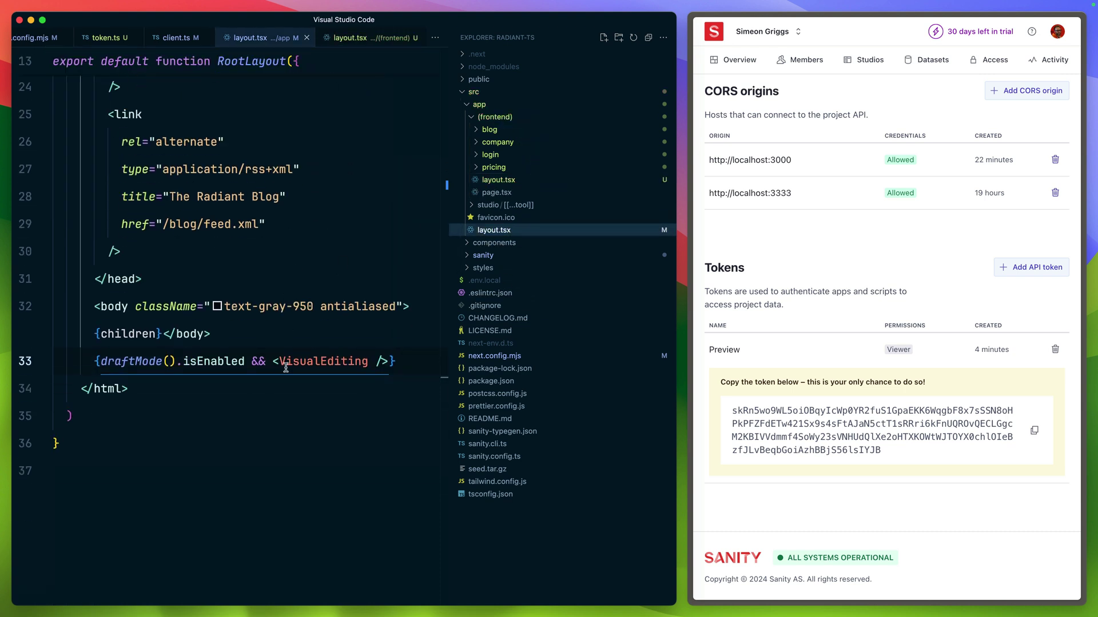
left_click(399, 361)
key("super+BackSpace")
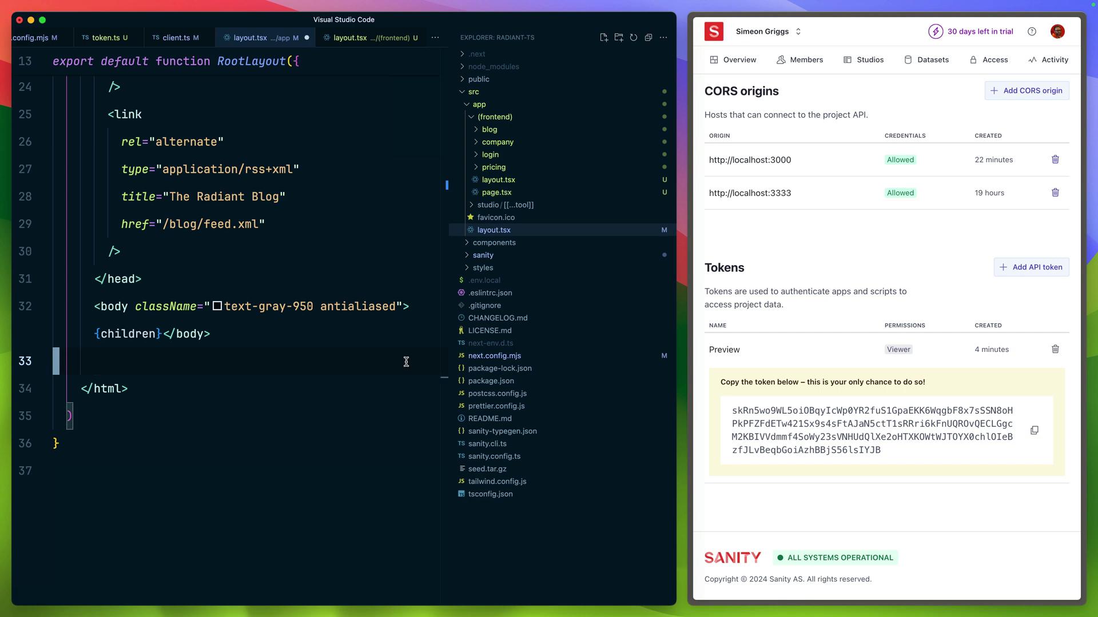
key("BackSpace")
key("super+s")
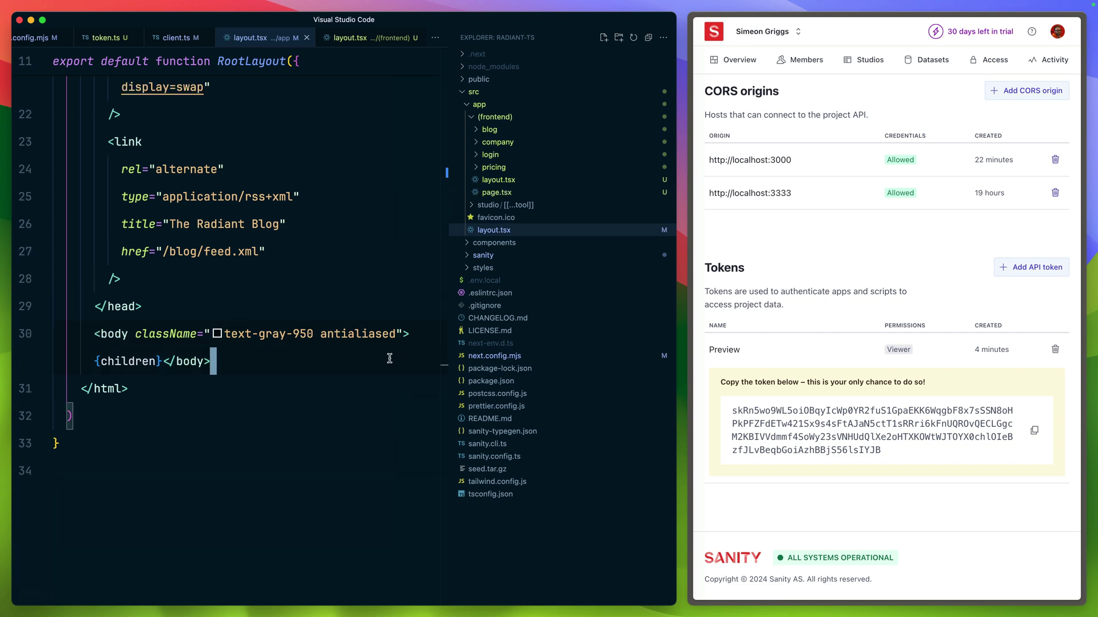
scroll(243, 295, "up", 10)
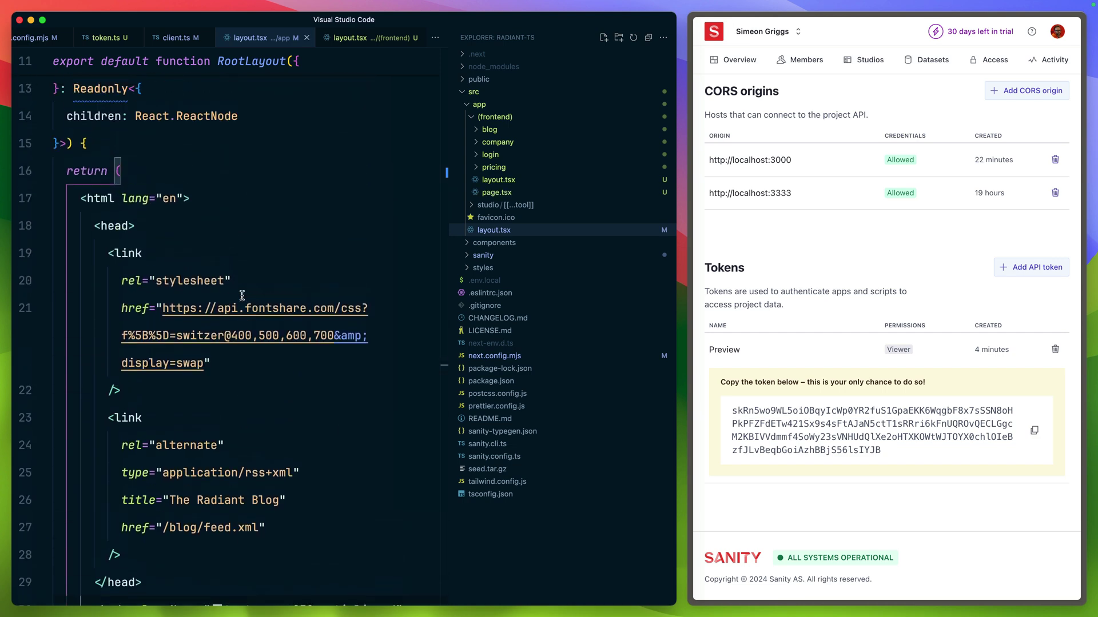
scroll(244, 304, "up", 10)
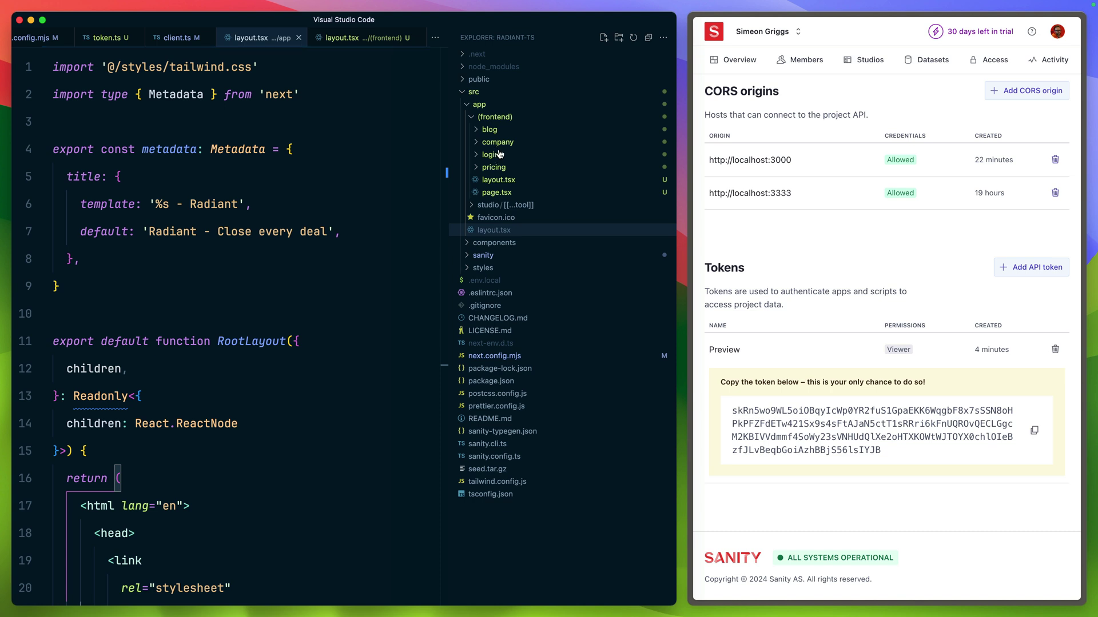
left_click(497, 179)
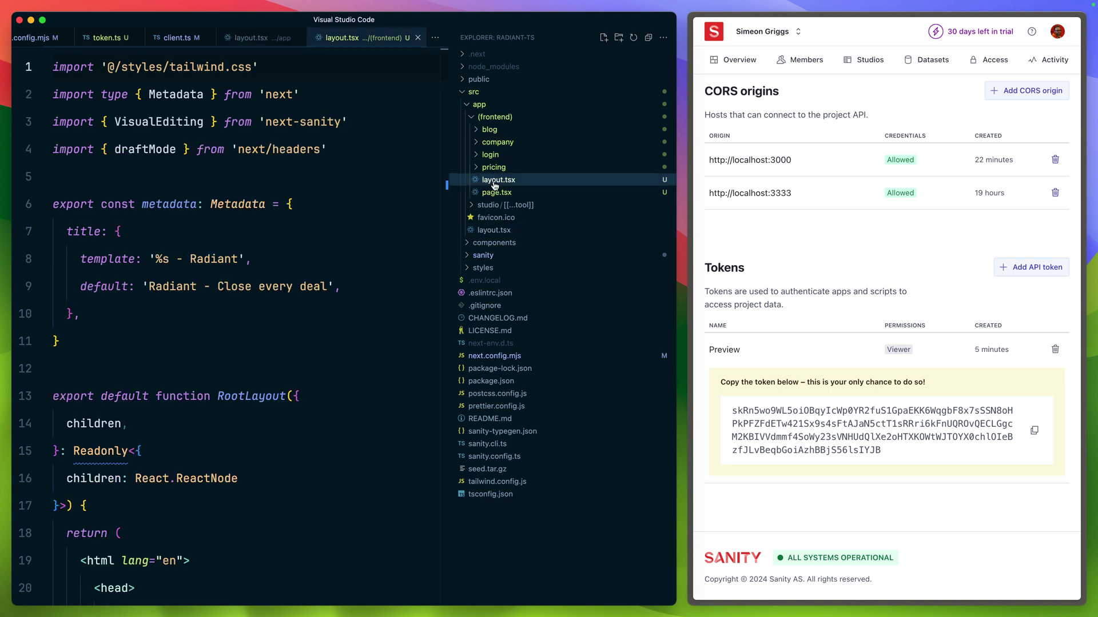
scroll(323, 253, "down", 5)
scroll(324, 253, "down", 5)
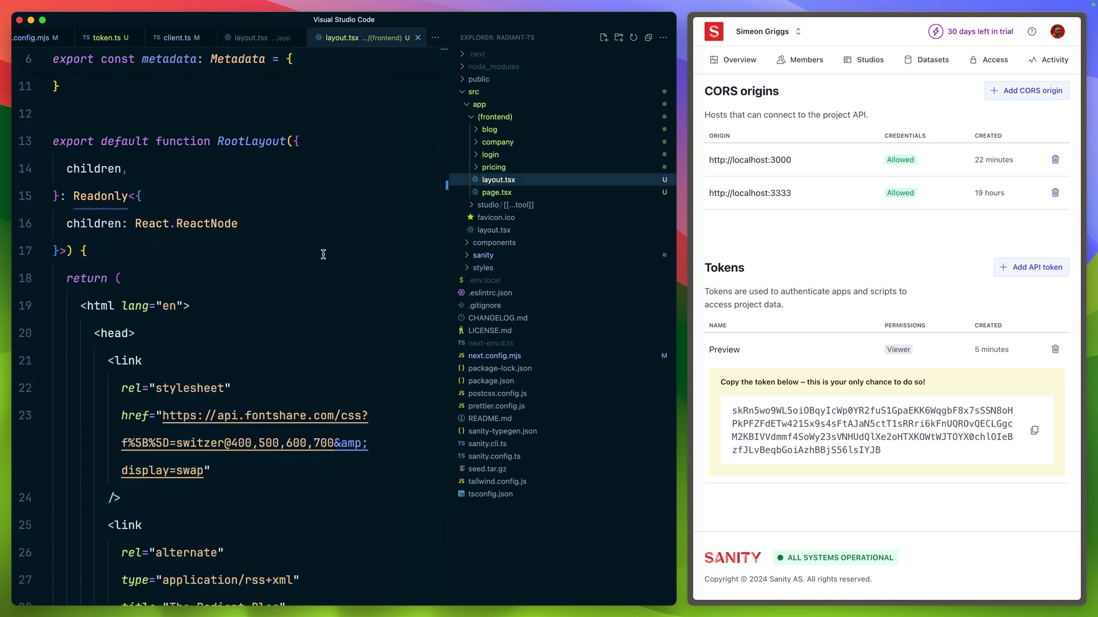
scroll(324, 254, "down", 5)
scroll(324, 255, "down", 3)
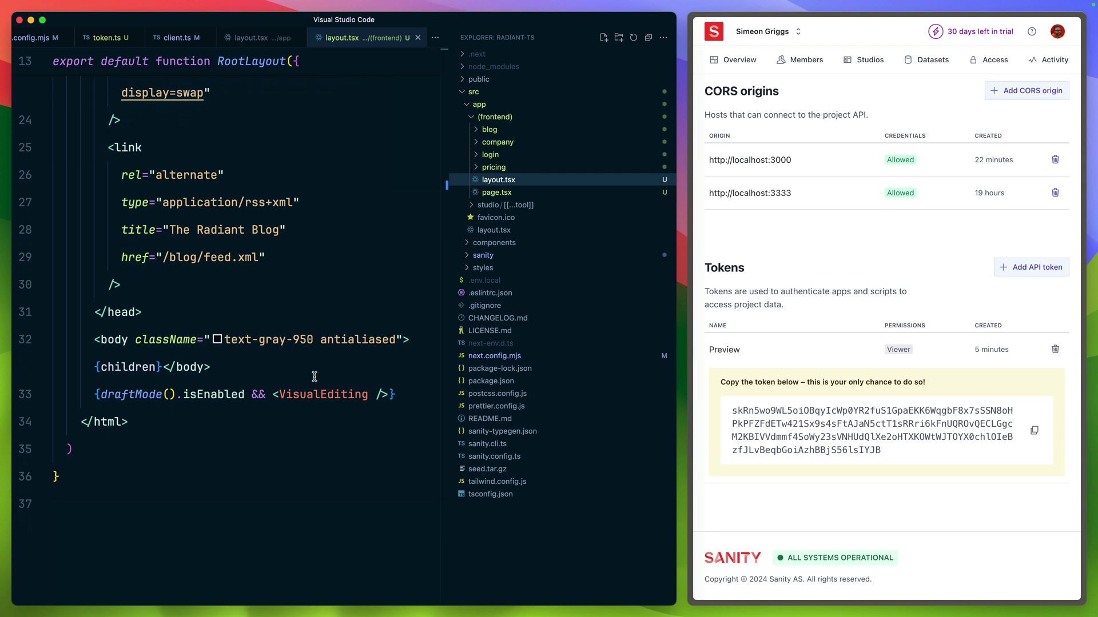
double_click(325, 397)
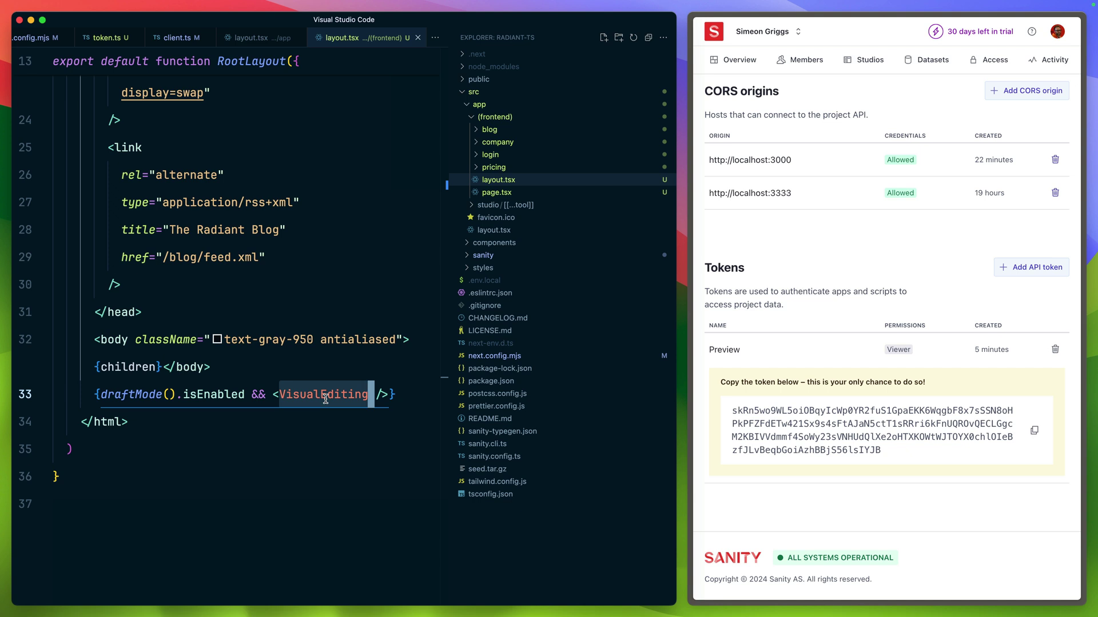
Step: Close all open editor files
key("super+b")
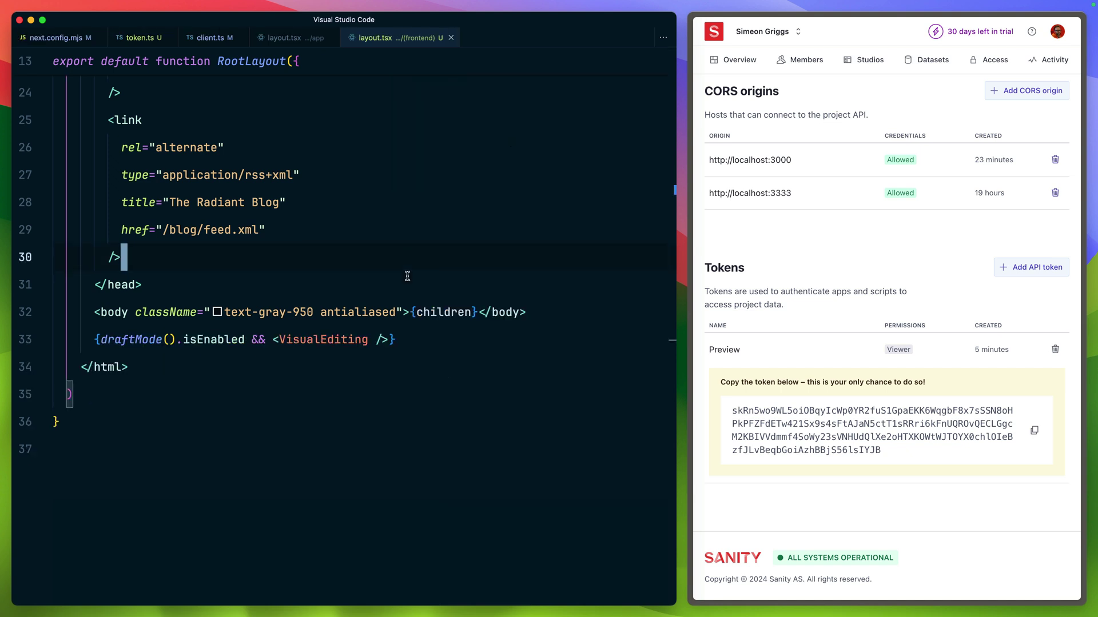
key("super+w")
key("super+w")
key("super+w")
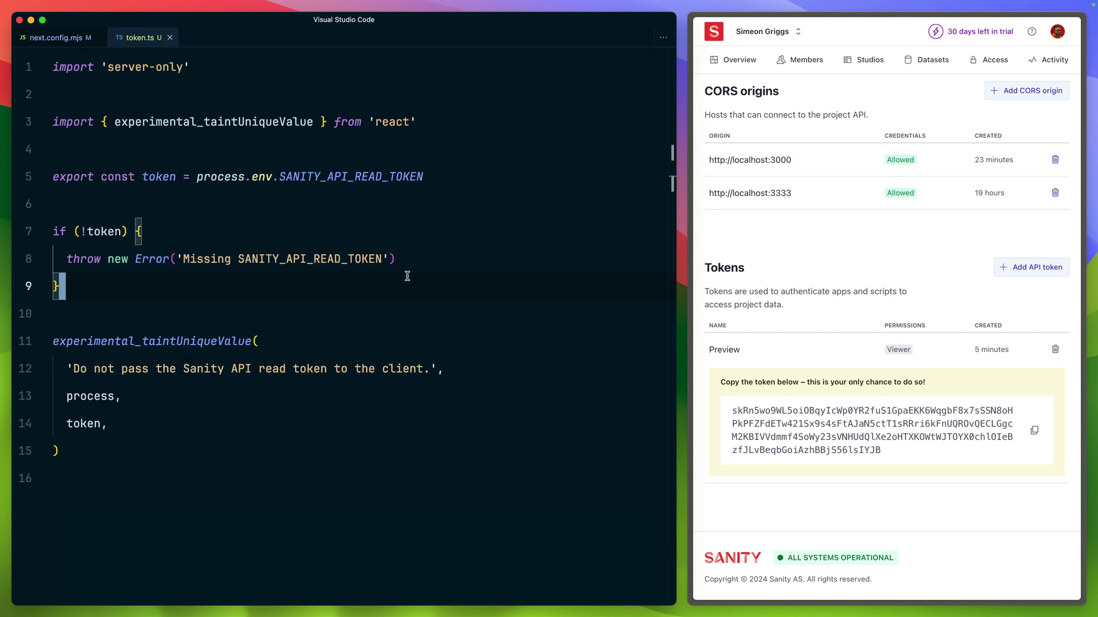
key("super+w")
key("super+w")
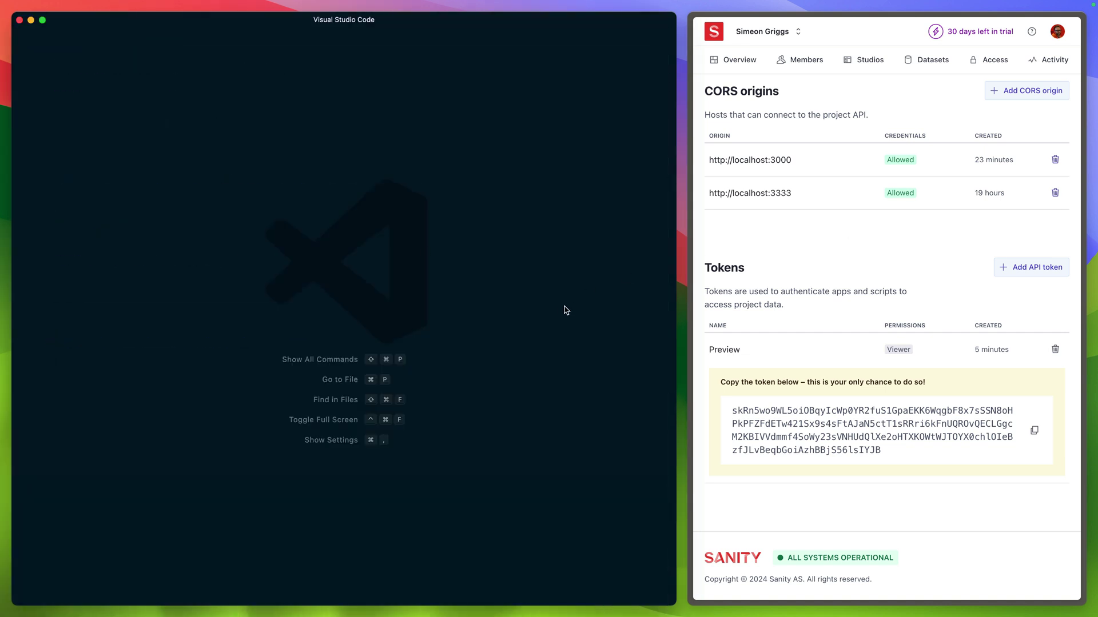
Step: Create an empty route.ts at app/api/draft-mode/enable
key("super+b")
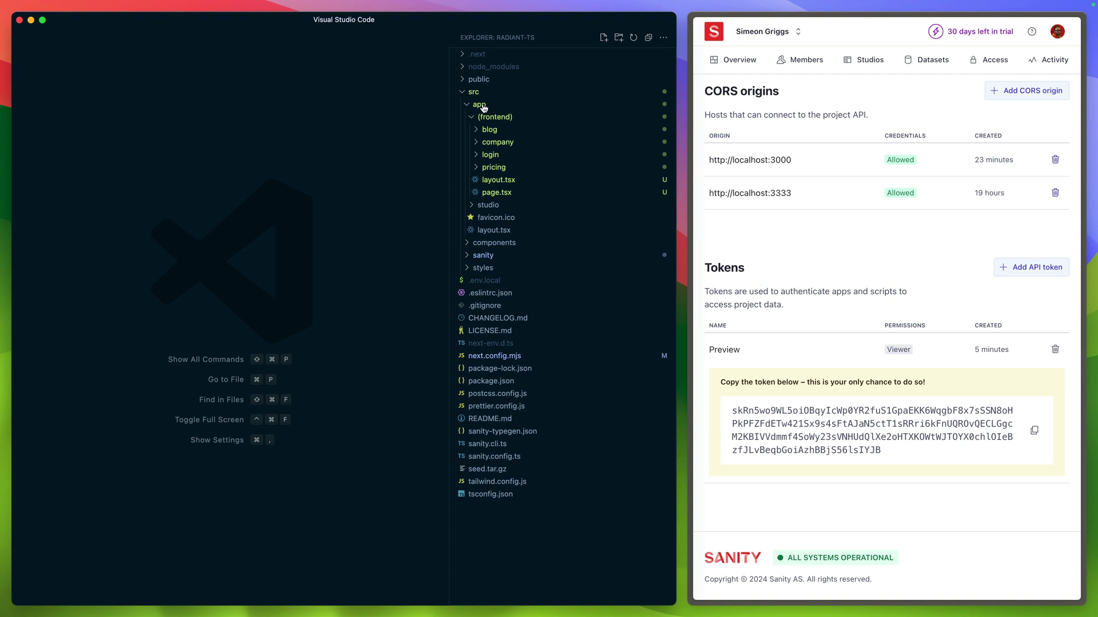
left_click(482, 106)
left_click(603, 39)
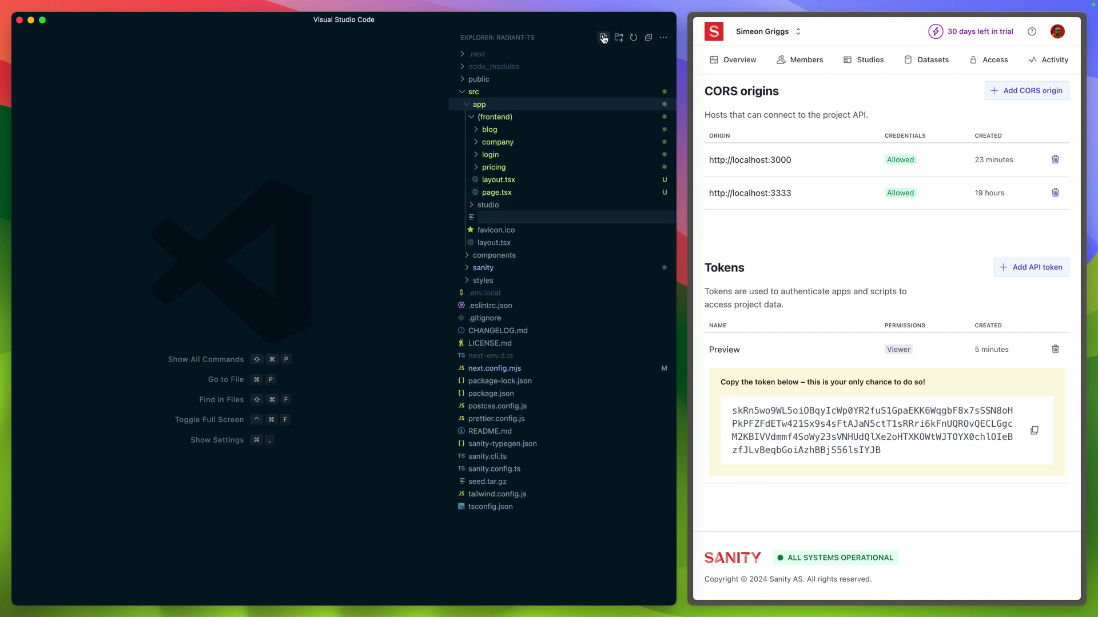
type("api")
type("draft-mode")
type("nable/route.ts")
key("Return")
Step: Paste the draft-mode enable route code and strip 'lib/' from the client and token imports
key("ctrl+b")
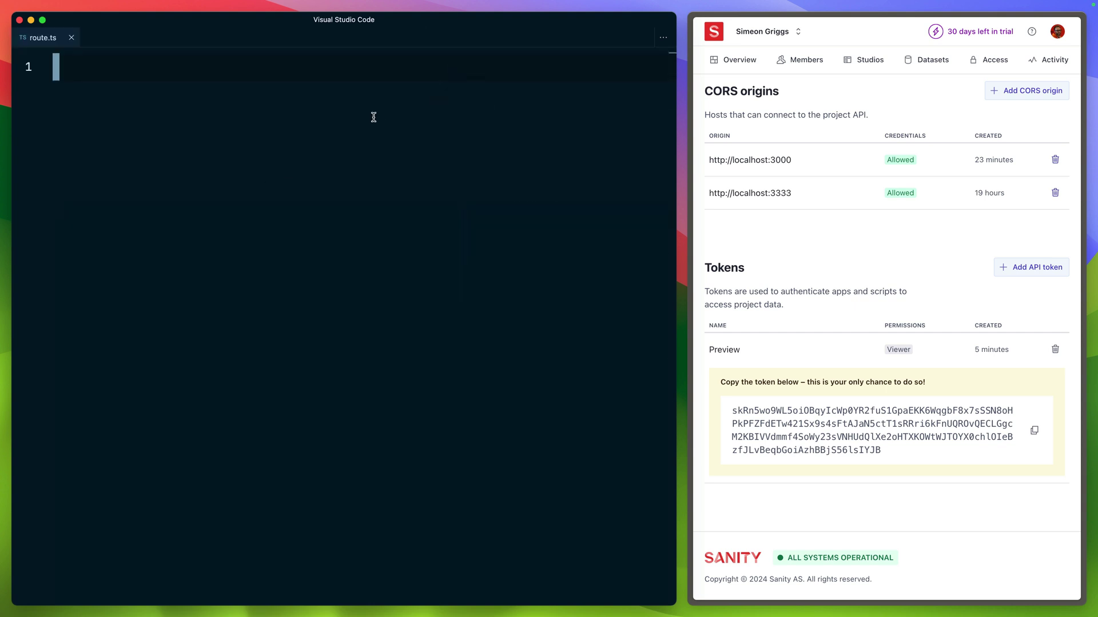
key("ctrl+v")
scroll(380, 123, "up", 5)
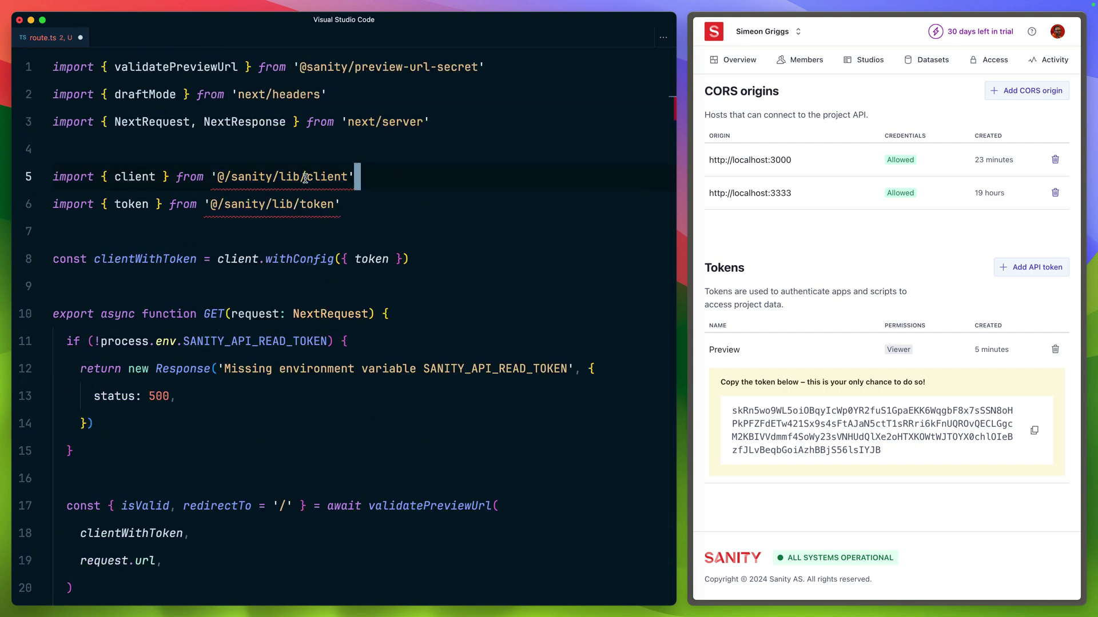
double_click(285, 205)
key("BackSpace")
key("BackSpace")
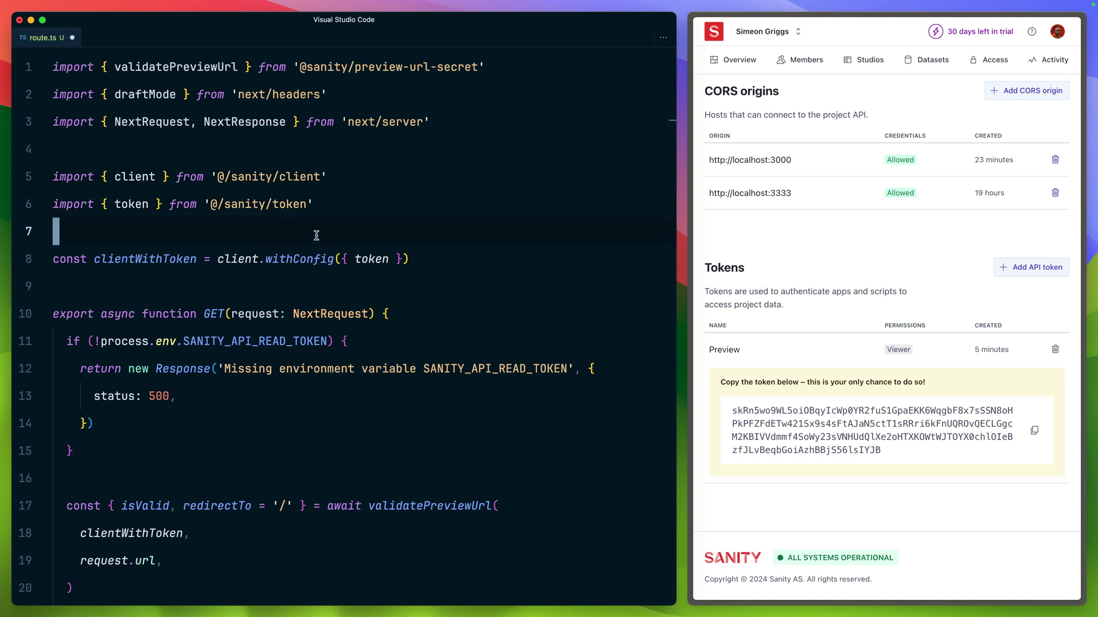
left_click(151, 176)
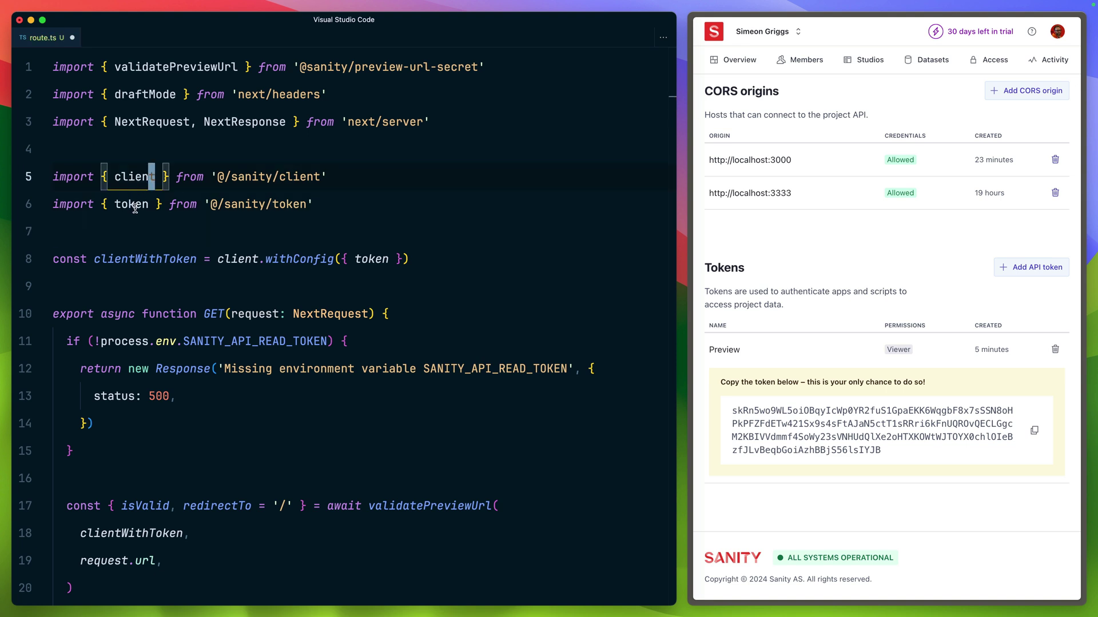
Step: Review the token import, clientWithToken, the read-token check and the validatePreviewUrl call
left_click(134, 204)
scroll(138, 223, "down", 1)
left_click(142, 232)
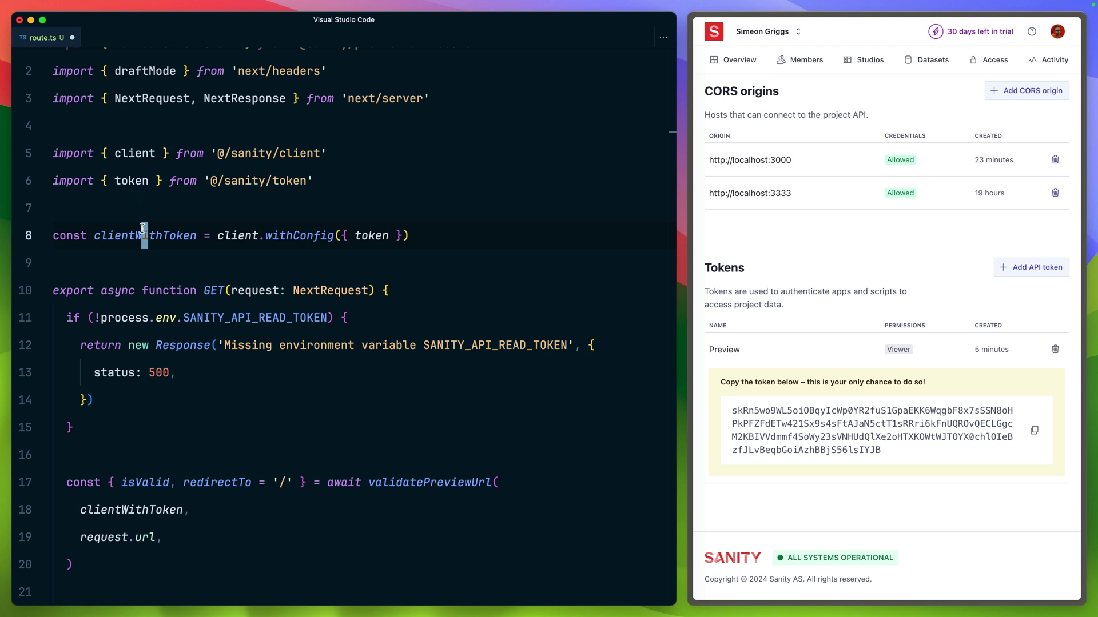
scroll(143, 231, "down", 2)
double_click(256, 260)
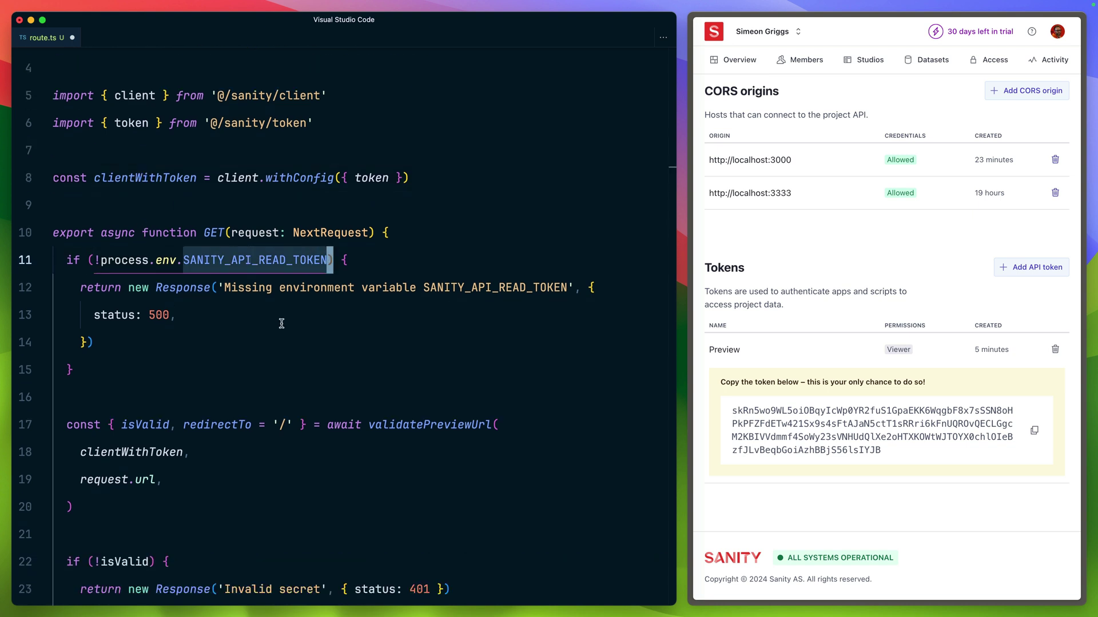
scroll(281, 326, "down", 2)
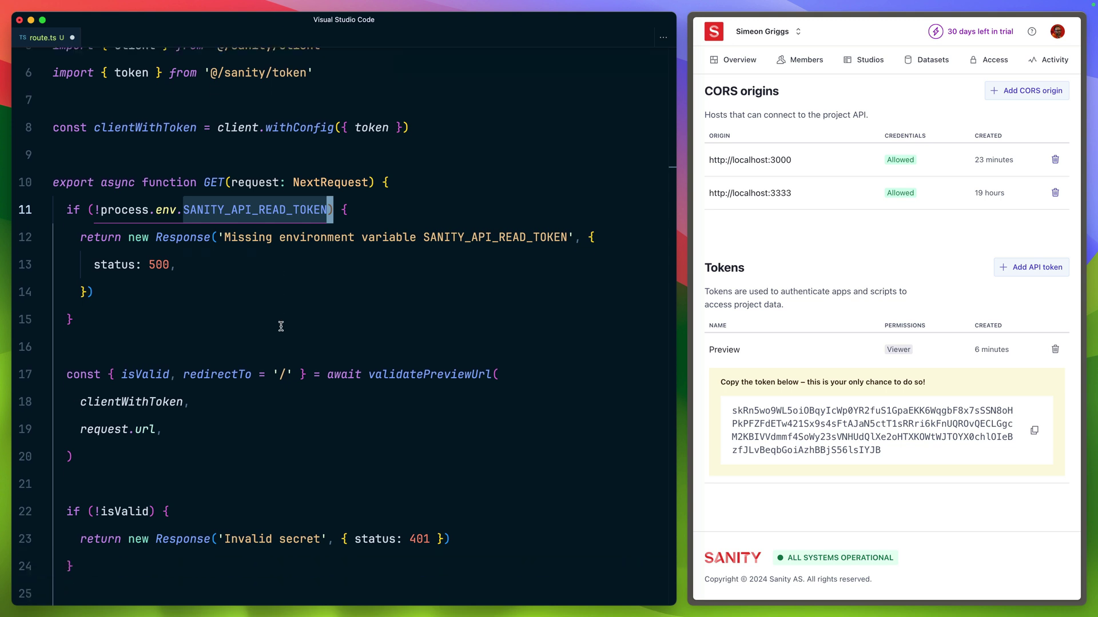
scroll(280, 326, "down", 3)
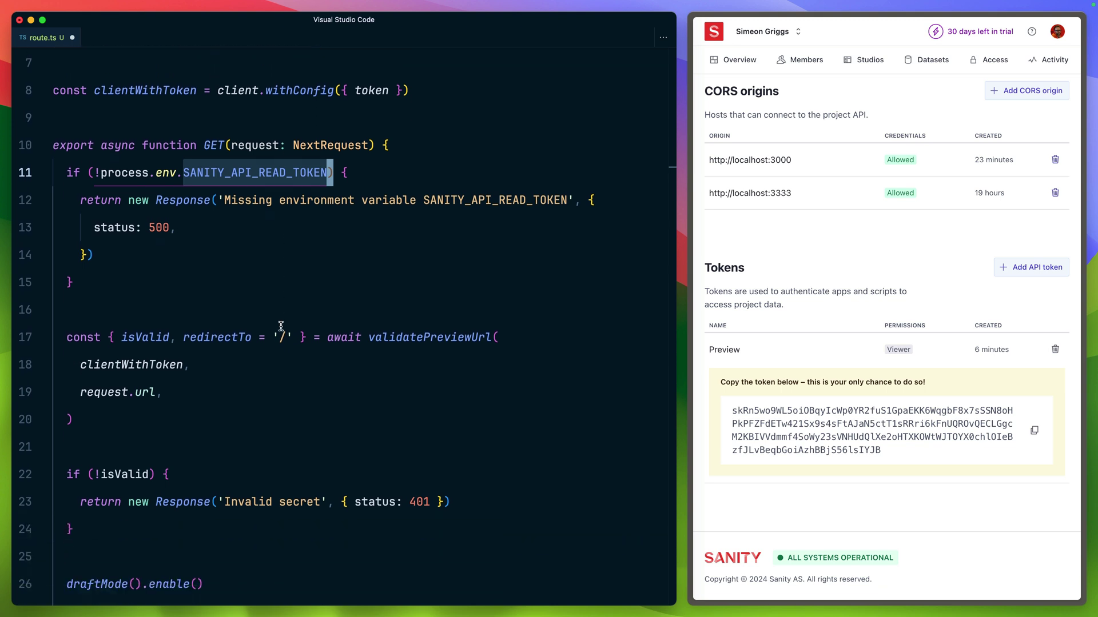
double_click(425, 295)
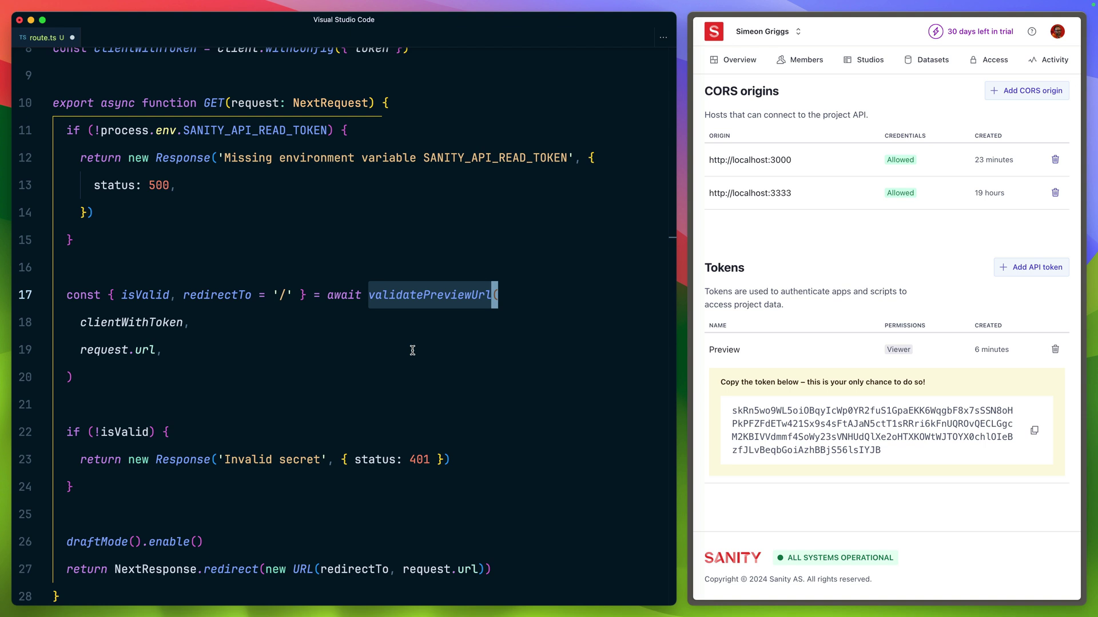
scroll(411, 350, "down", 3)
Step: Examine validatePreviewUrl's arguments, the isValid check and the line enabling draft mode
double_click(120, 240)
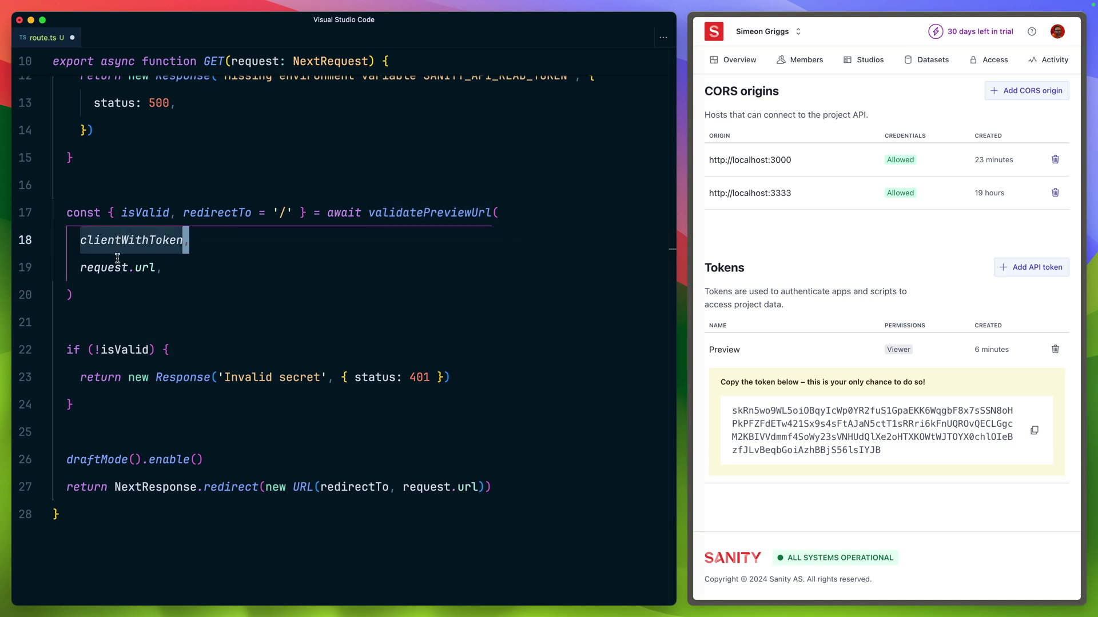
double_click(105, 268)
left_click(158, 268)
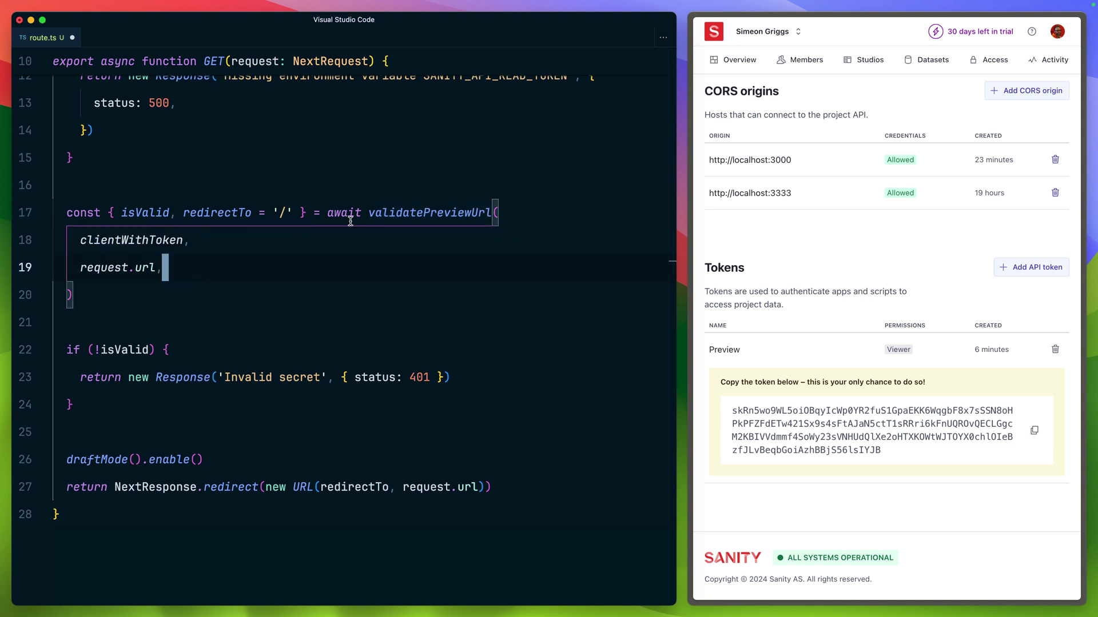
left_click(433, 212)
key("alt+Right")
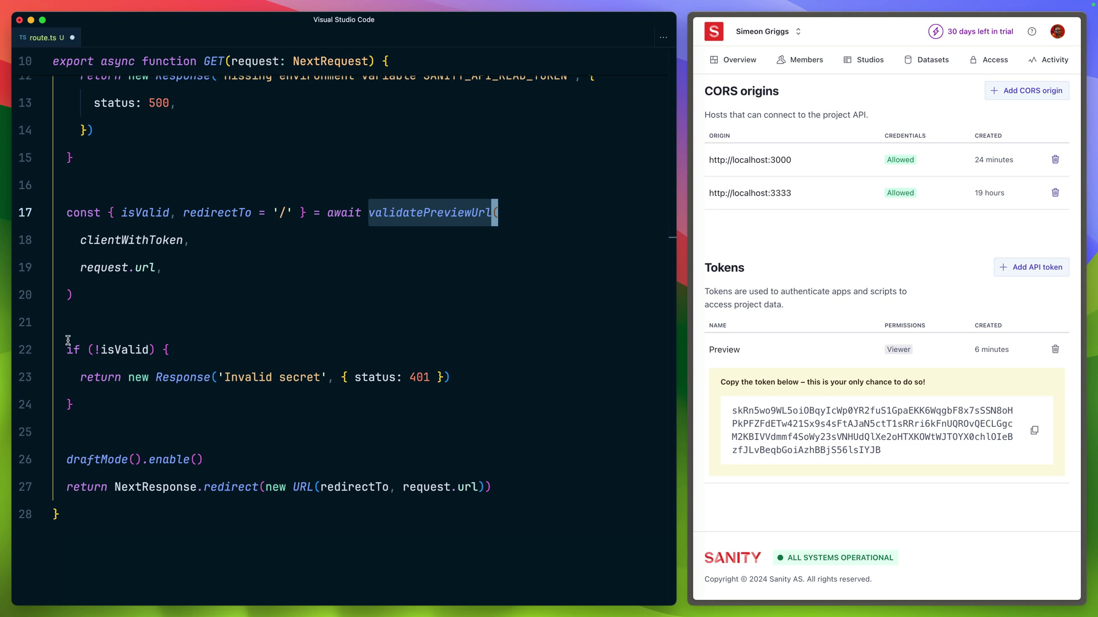
left_click(115, 350)
left_click_drag(67, 460, 206, 460)
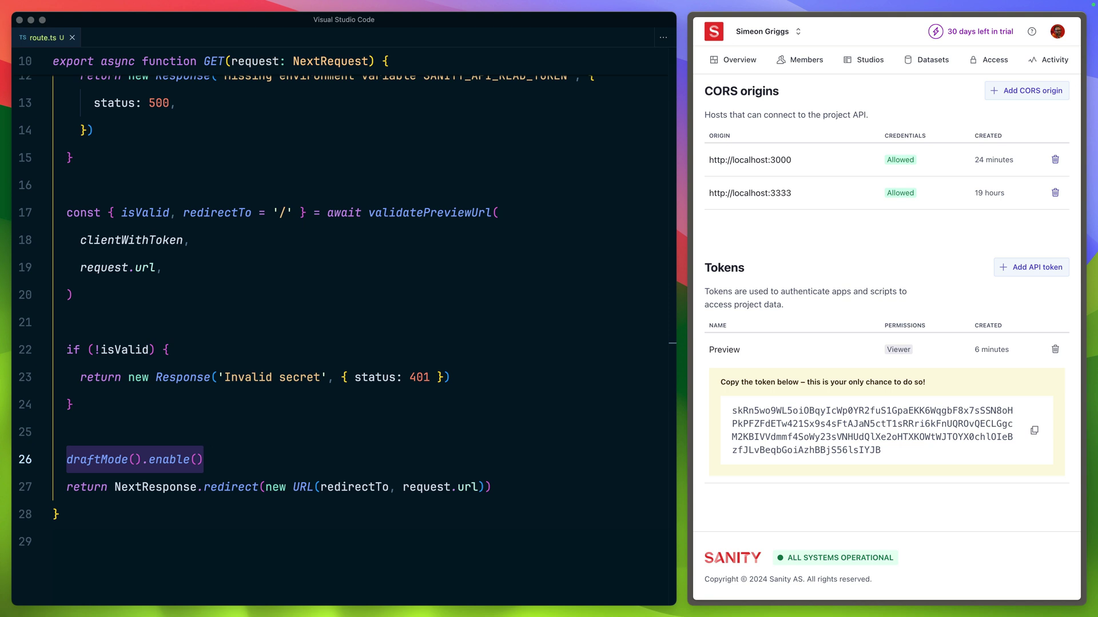
left_click(369, 131)
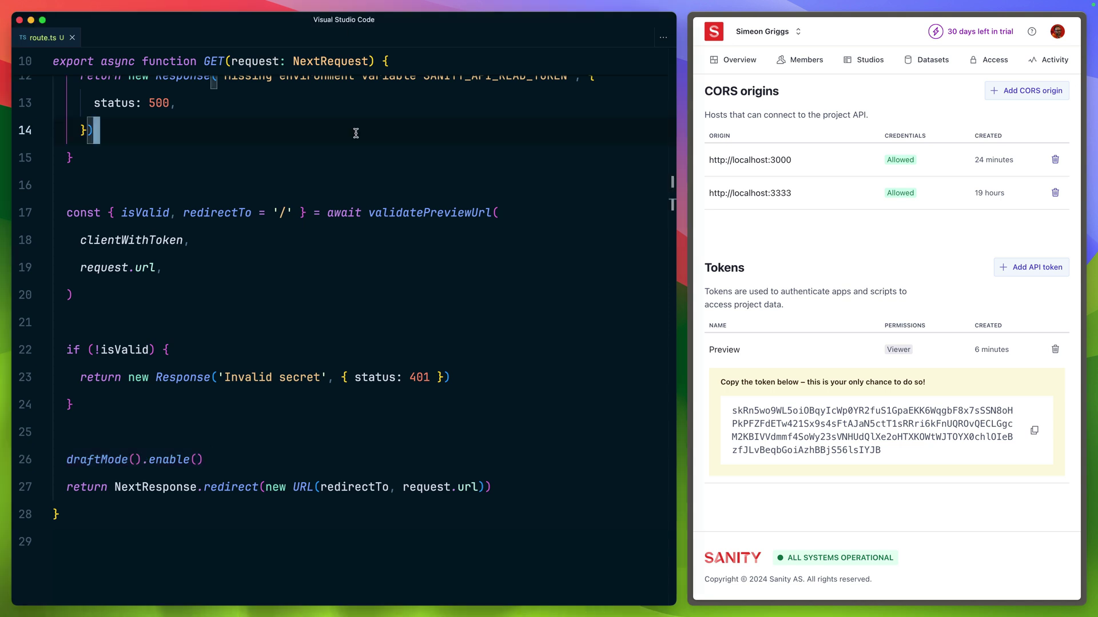
Step: Add presentationTool with preview-mode enable '/api/draft-mode/enable' before visionTool, and save
key("super+p")
type("sanity")
key("Return")
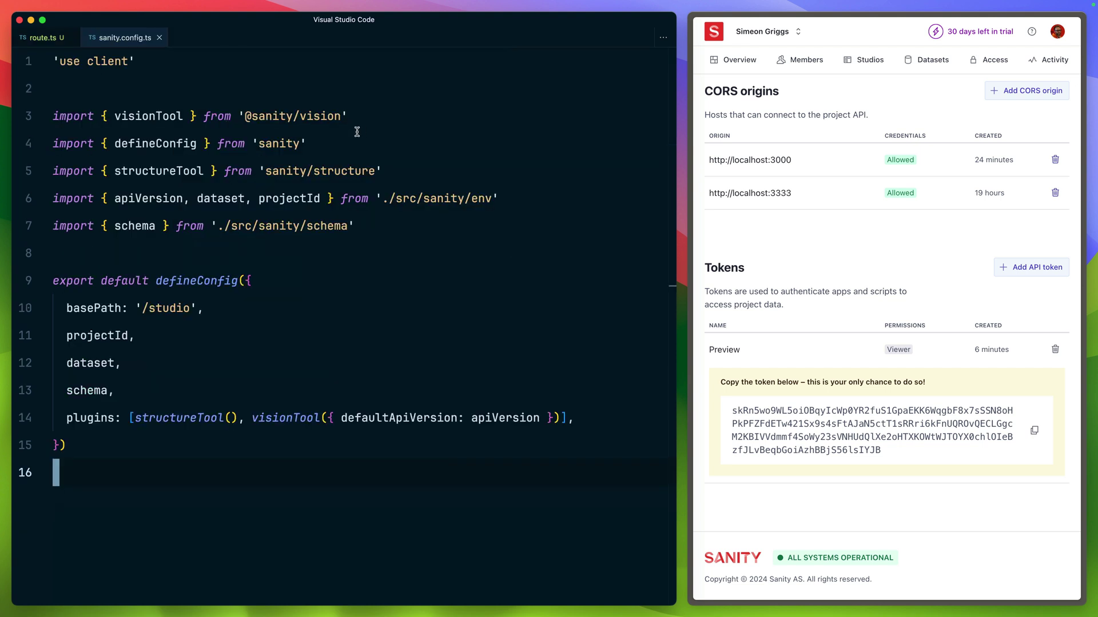
left_click(251, 417)
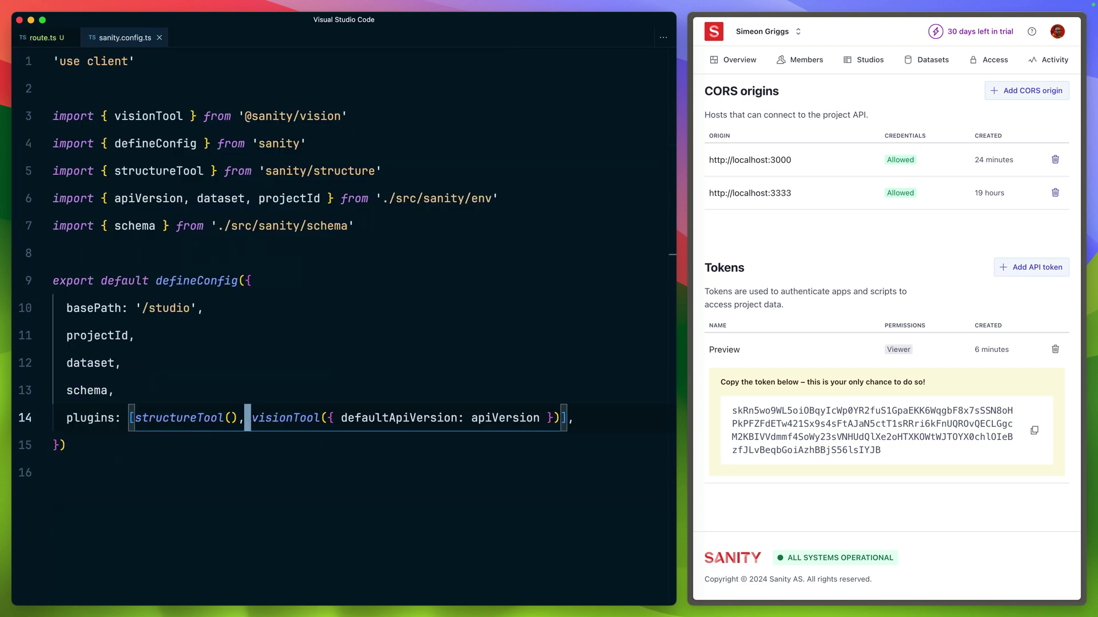
key("Return")
left_click(412, 445)
left_click(248, 418)
key("Return")
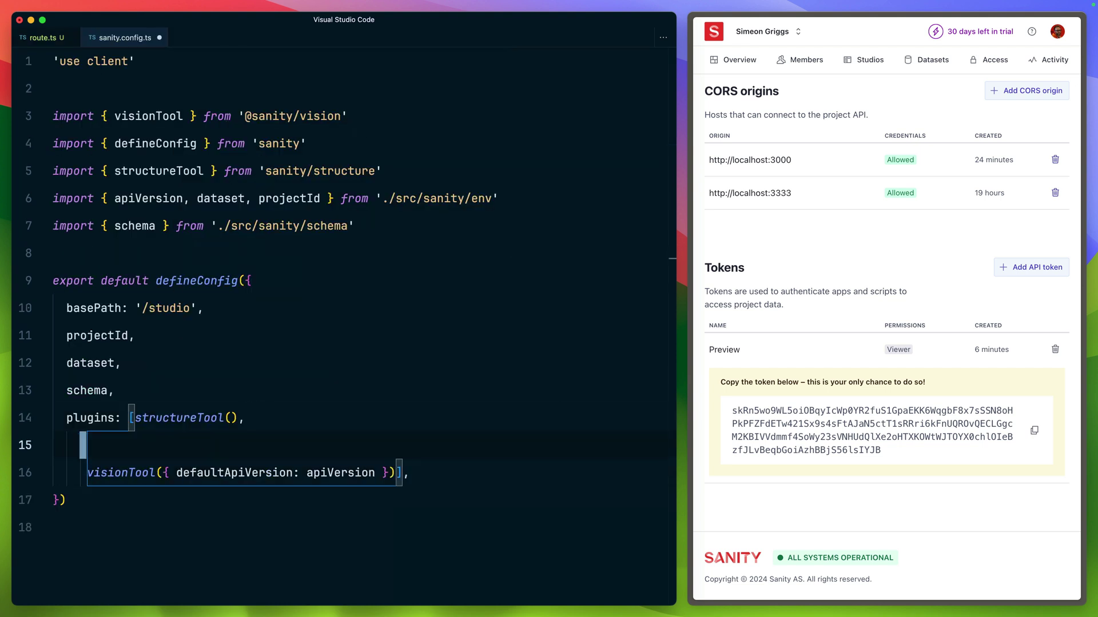
type("prese")
key("Tab")
type("()")
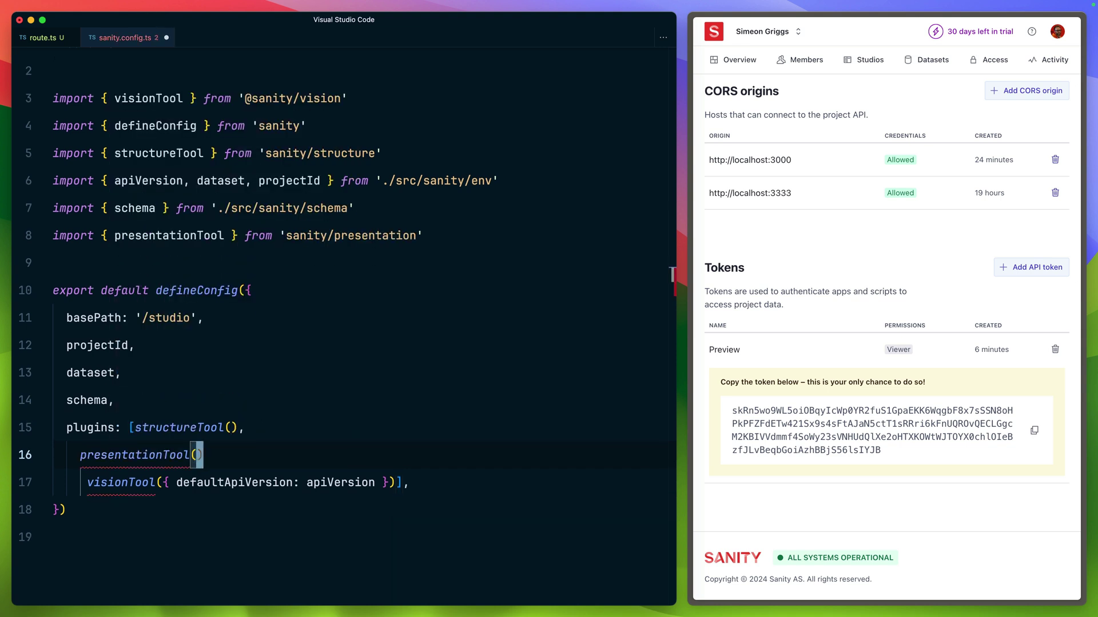
type("{")
key("Return")
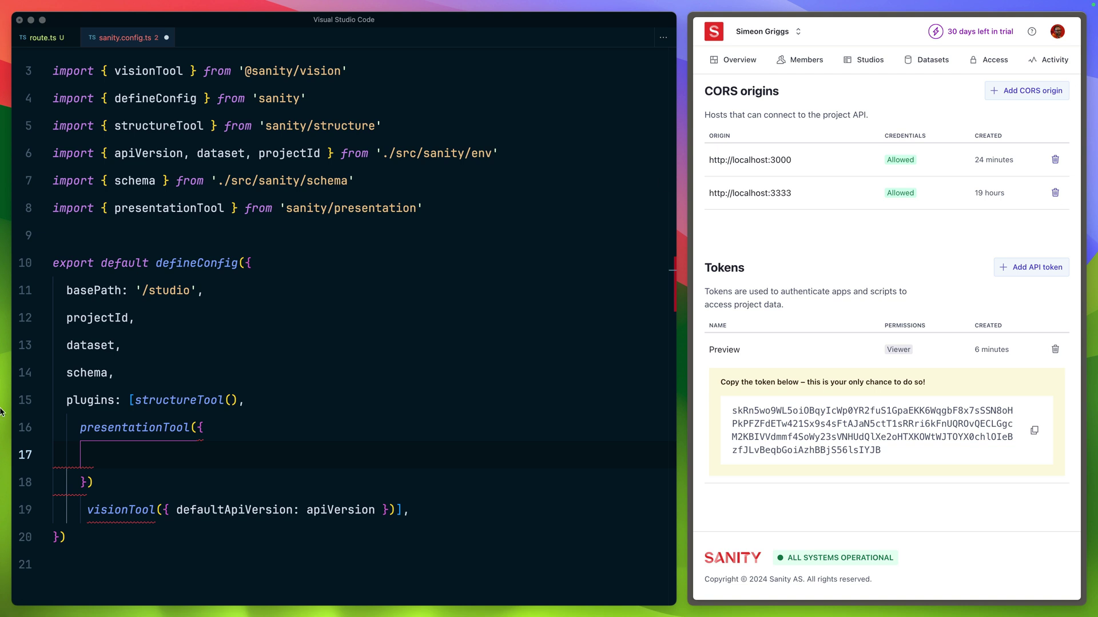
type("previewUrl: {   previewMode: {     enable: '/api/draft-mode/enable',   }, },")
type(",")
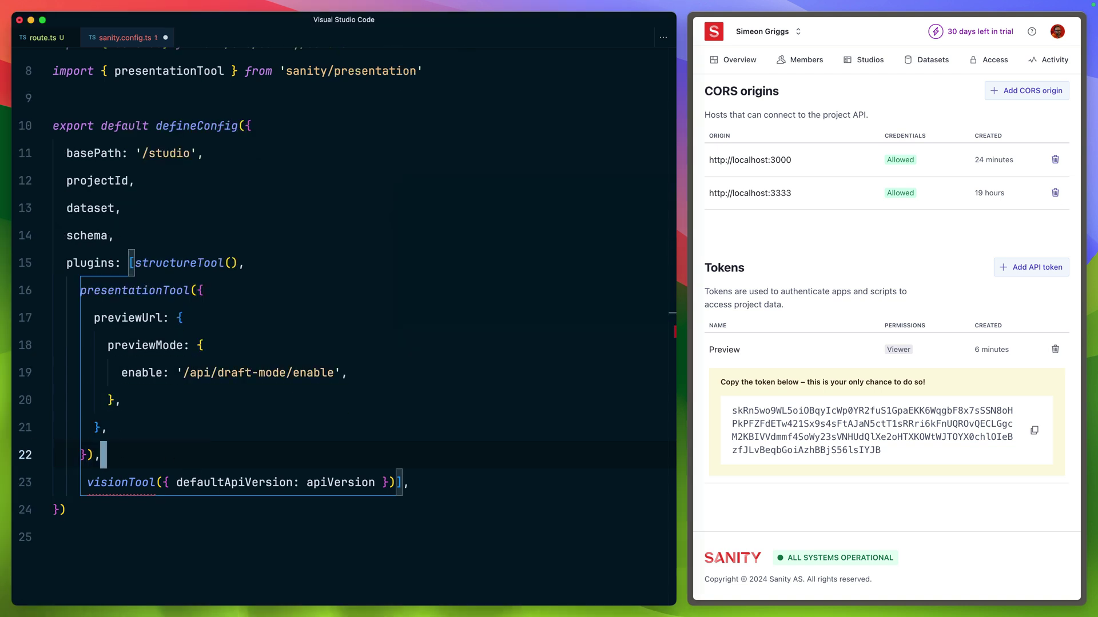
key("super+s")
scroll(96, 319, "up", 1)
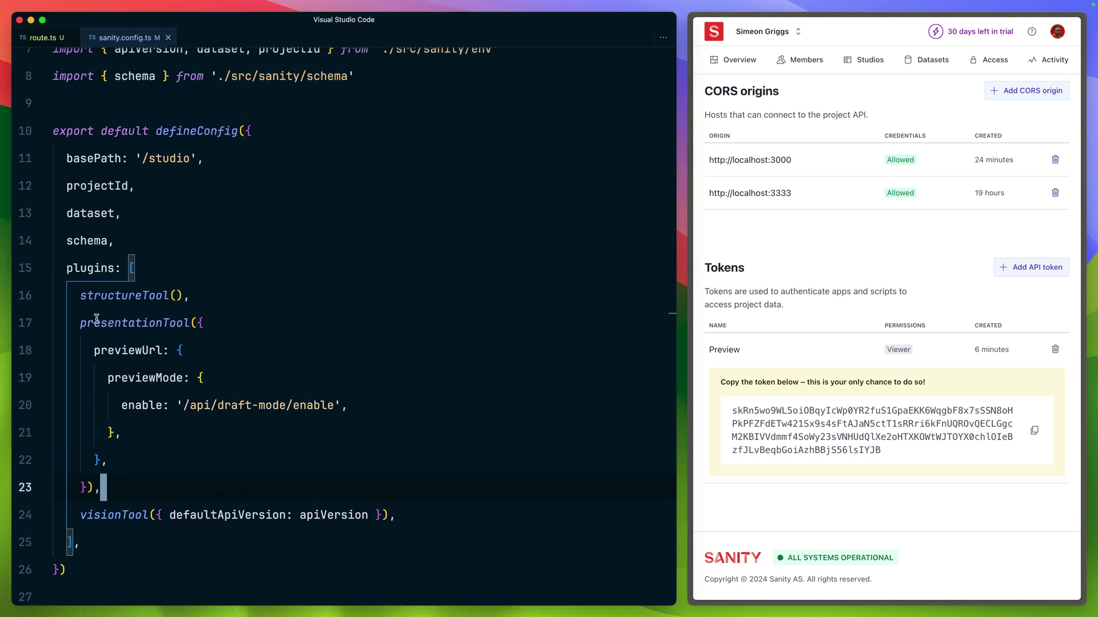
Step: Review the previewUrl, previewMode and enable path settings in the config
left_click_drag(90, 351, 184, 352)
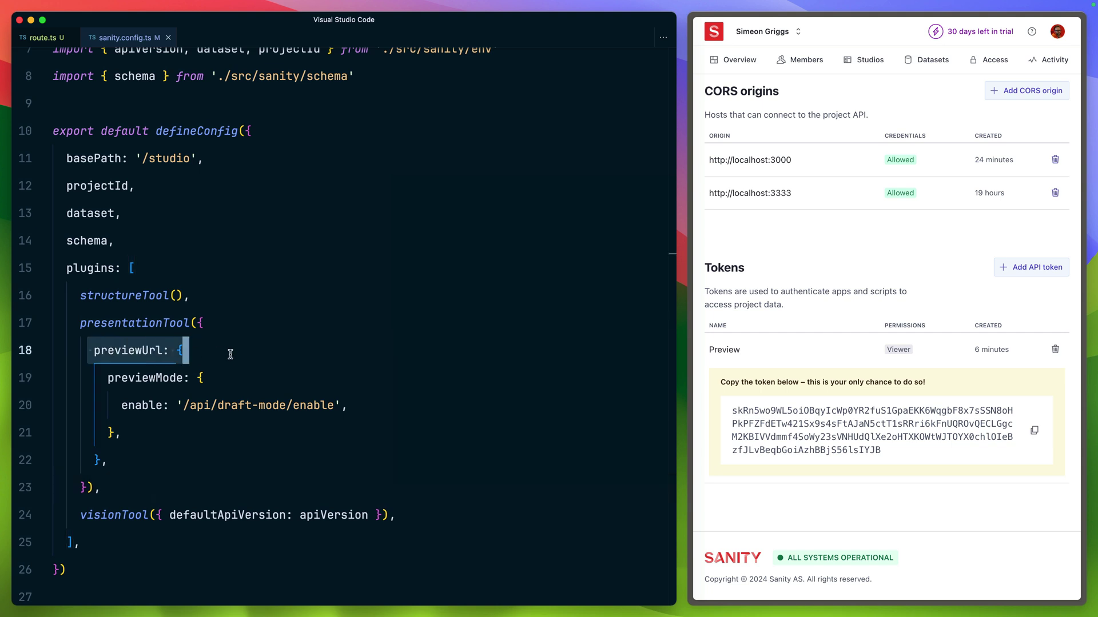
left_click_drag(103, 379, 206, 377)
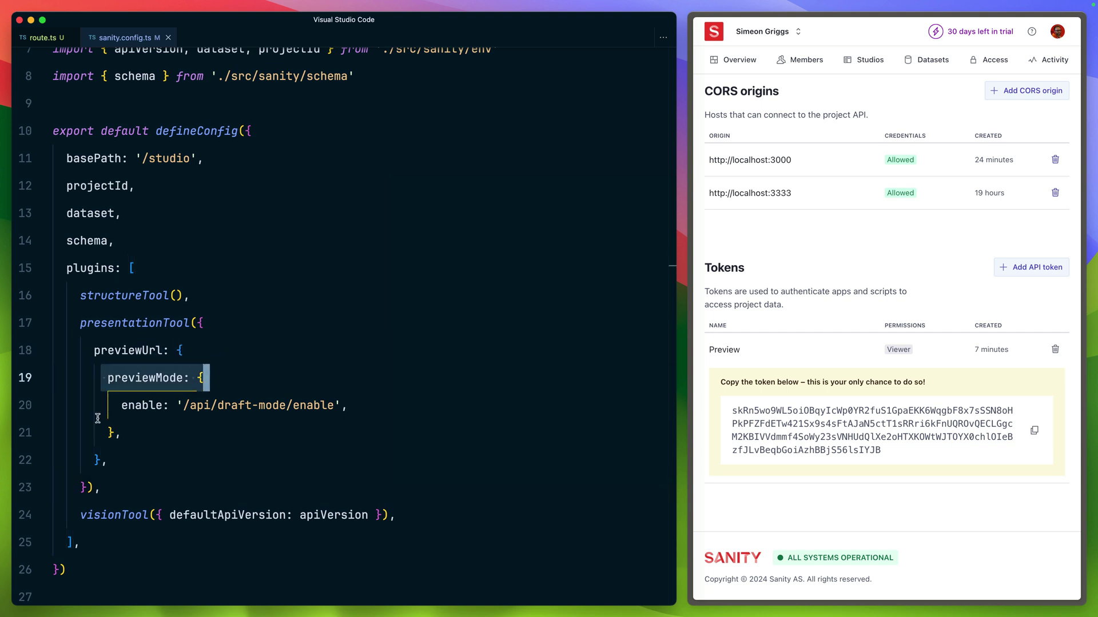
left_click_drag(112, 406, 241, 405)
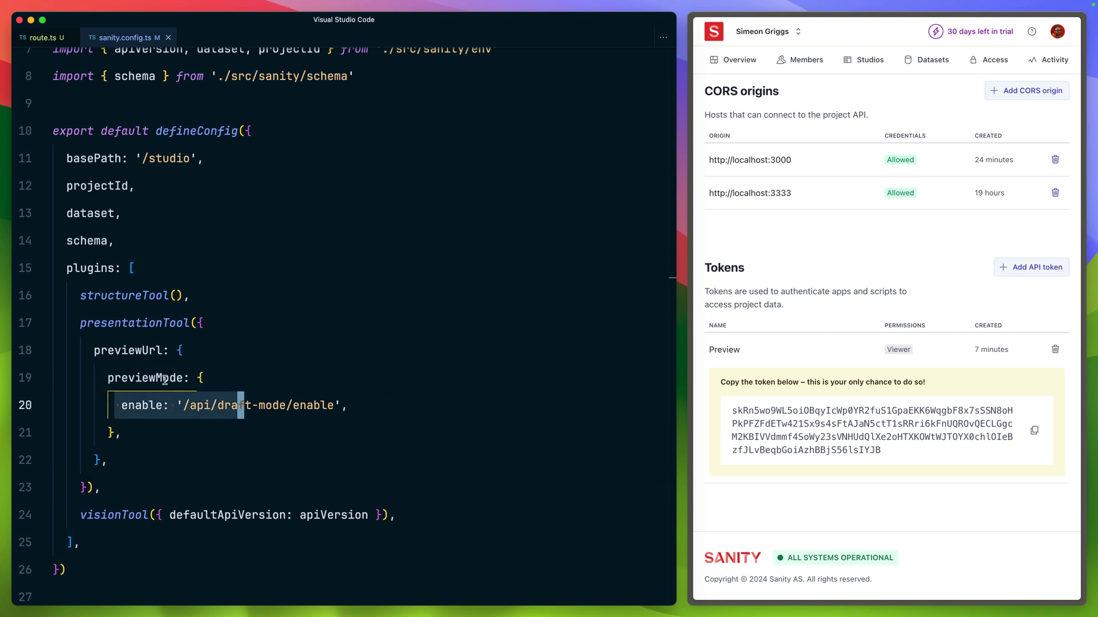
left_click(211, 406)
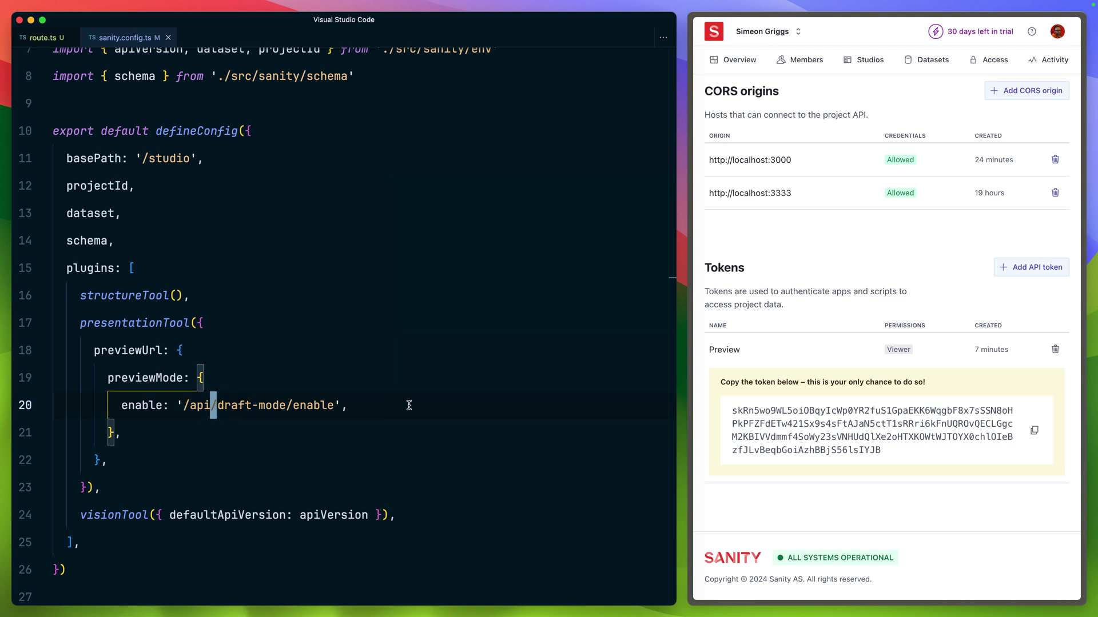
key("End")
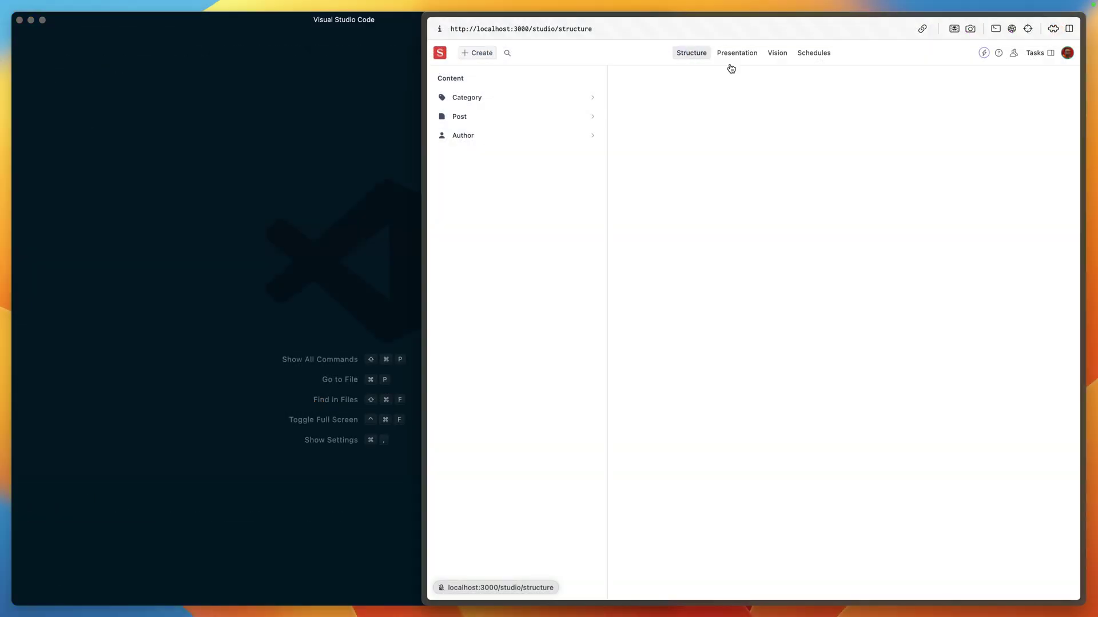
Step: Open Presentation, inspect and dismiss the runtime error, then go to the preview's Blog page
left_click(736, 52)
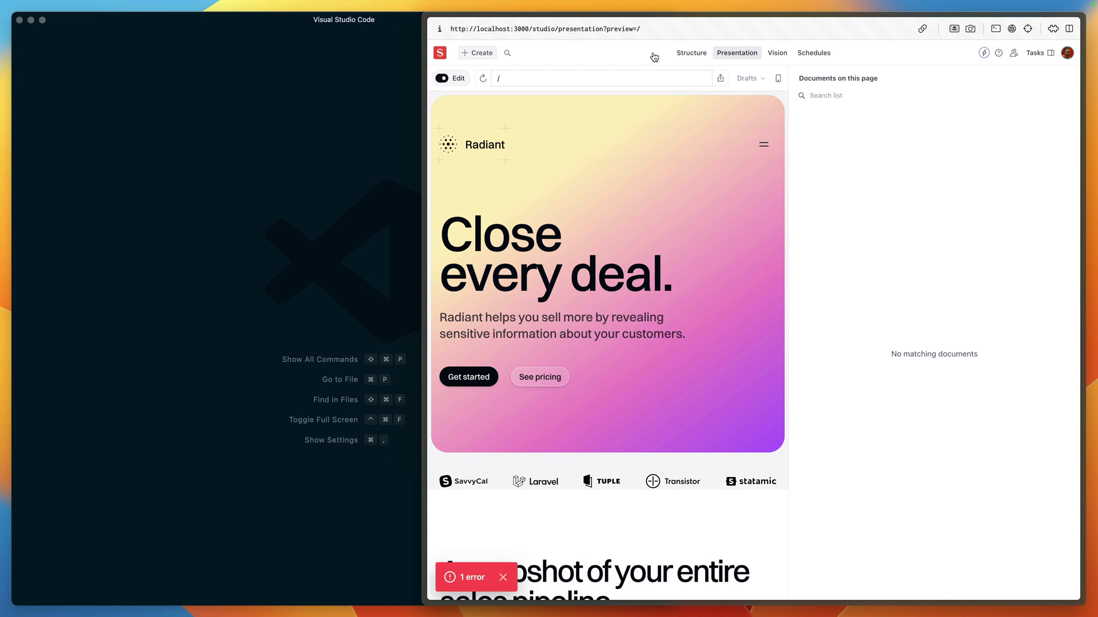
left_click(473, 578)
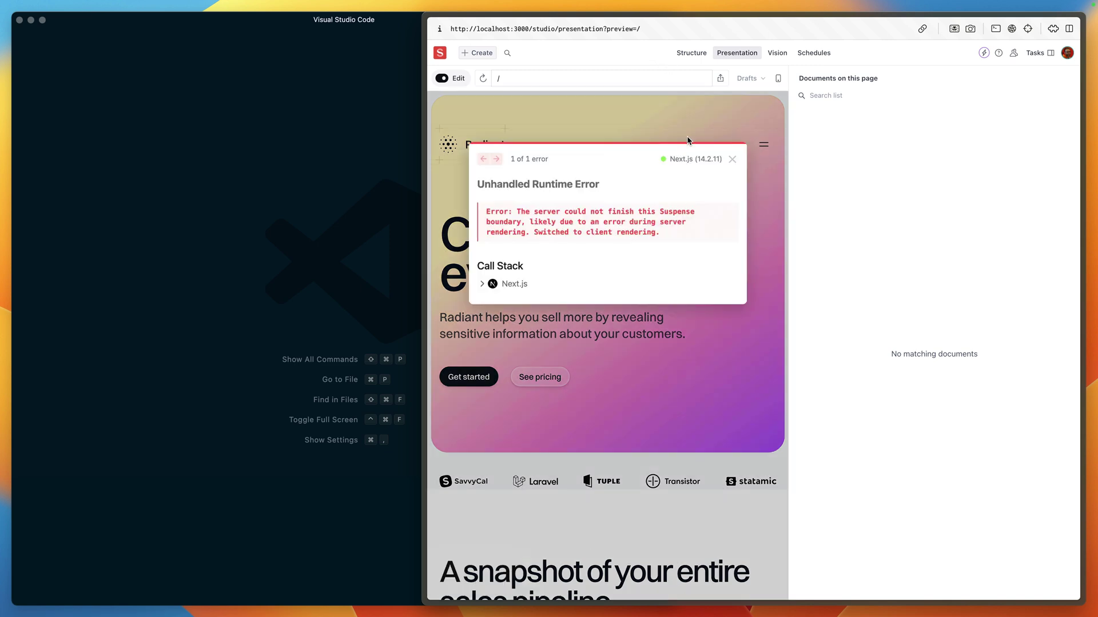
left_click(732, 161)
left_click(763, 144)
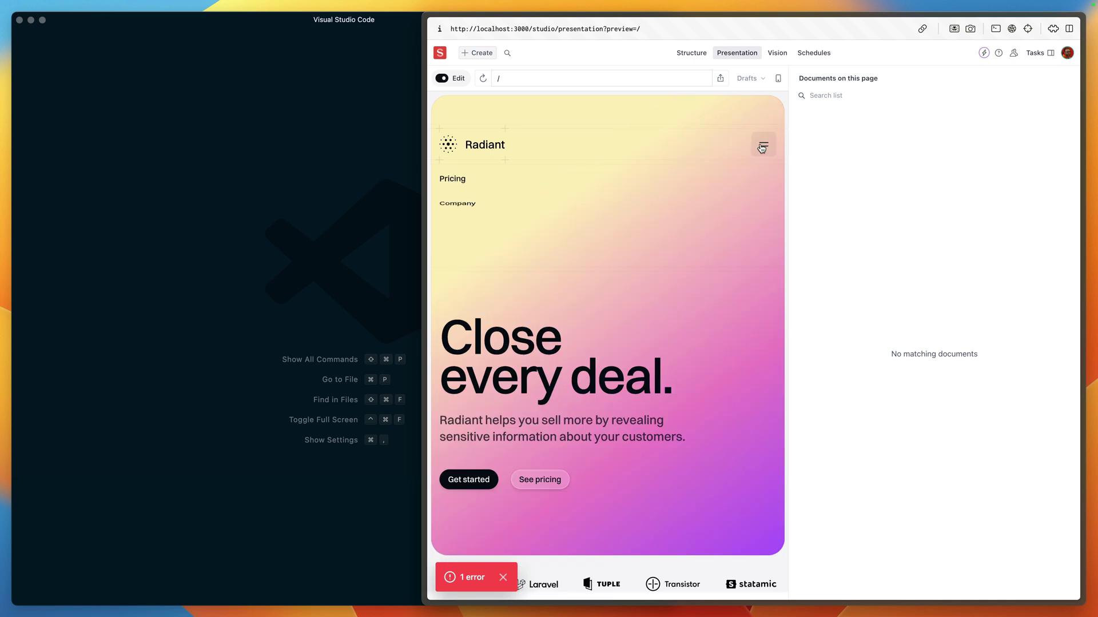
left_click(447, 228)
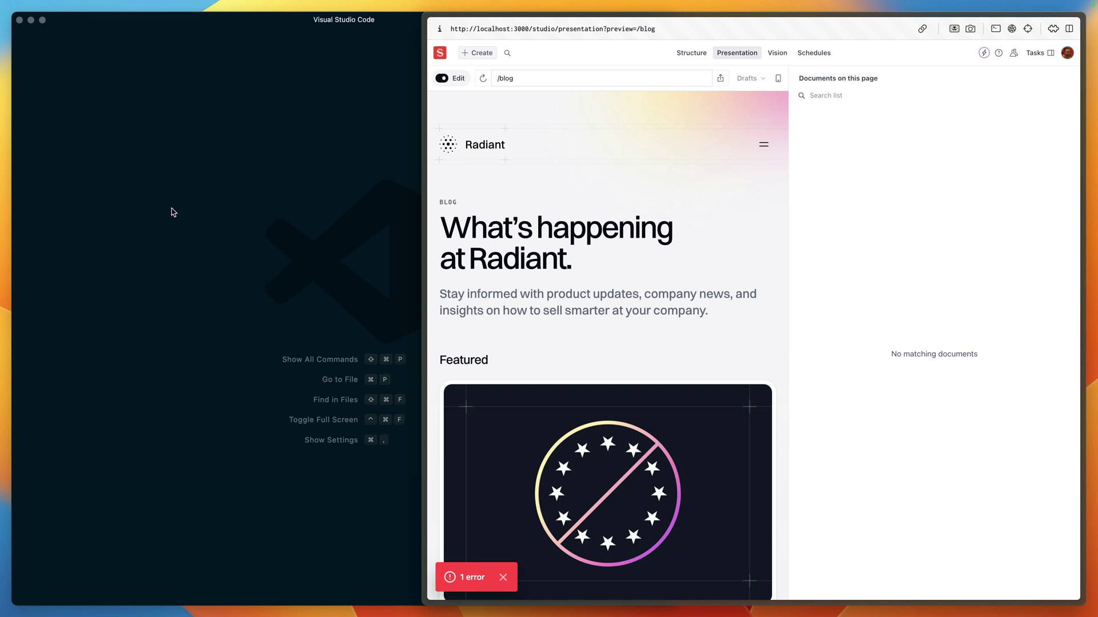
Step: In client.ts, add '...queryOptions,' as the first entry of the client.fetch options object
left_click(153, 216)
key("super+p")
type("sani")
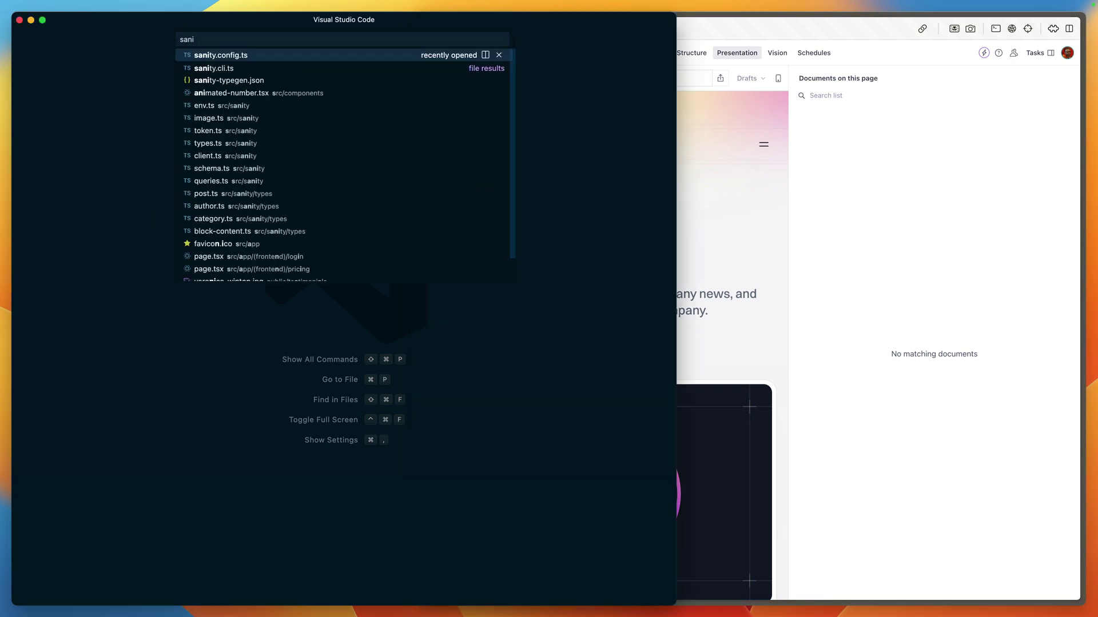
type("client")
key("Return")
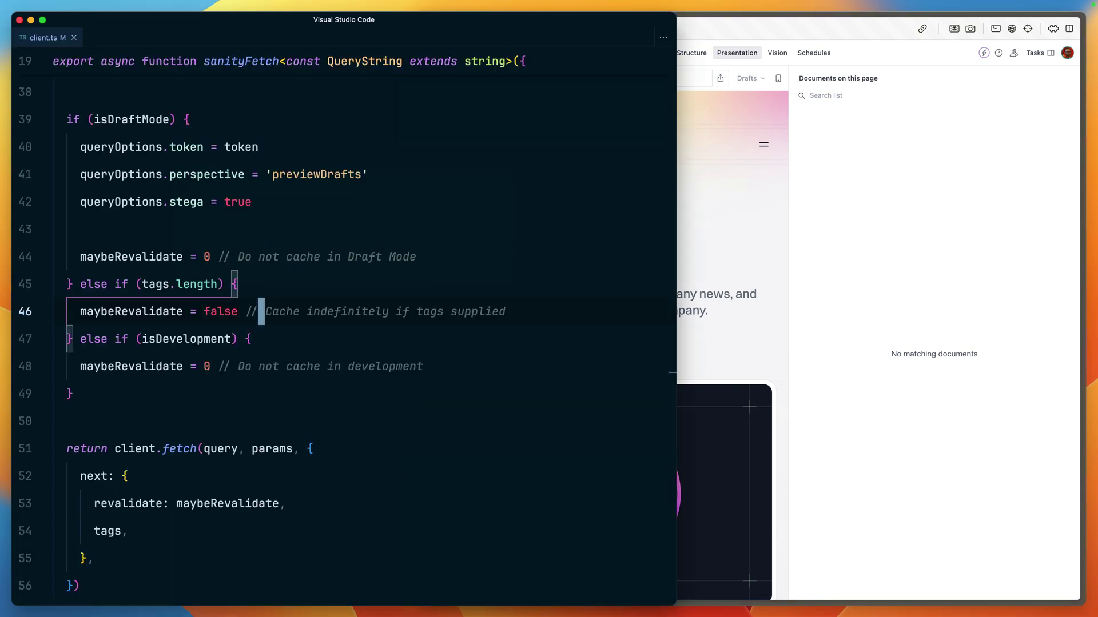
scroll(172, 212, "down", 1)
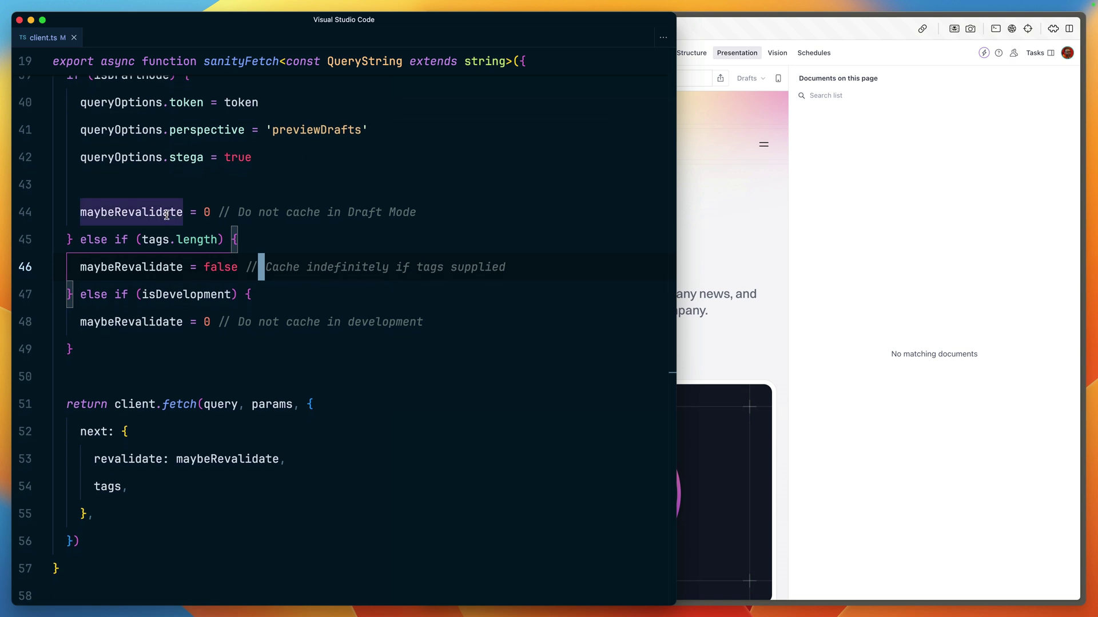
scroll(114, 204, "up", 1)
double_click(114, 203)
key("End")
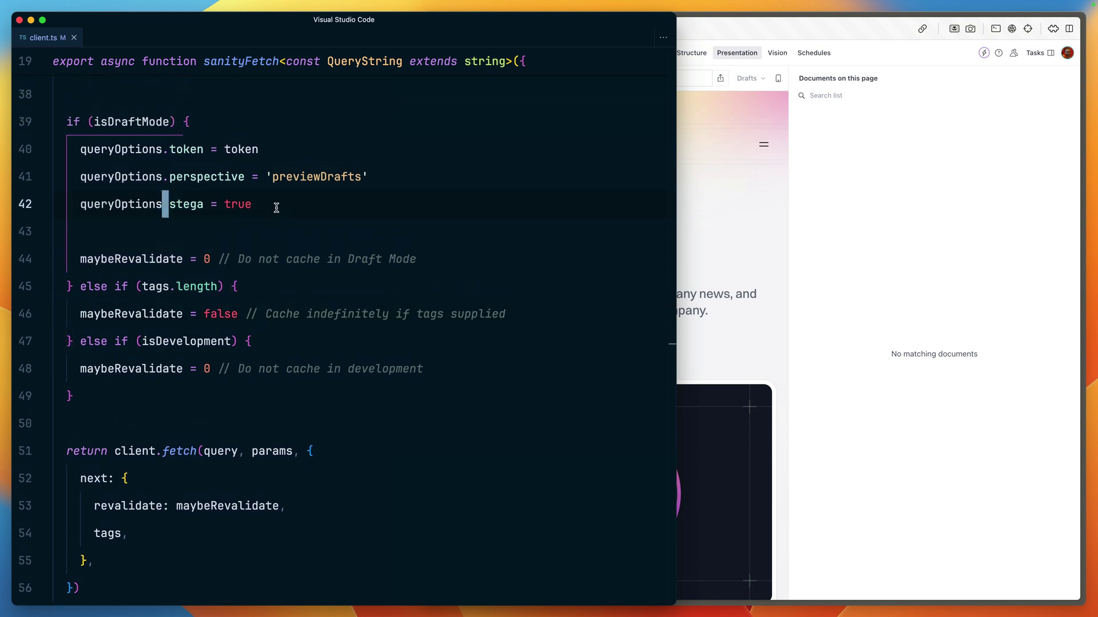
key("shift+Up")
key("shift+Up")
key("shift+Home")
left_click(338, 455)
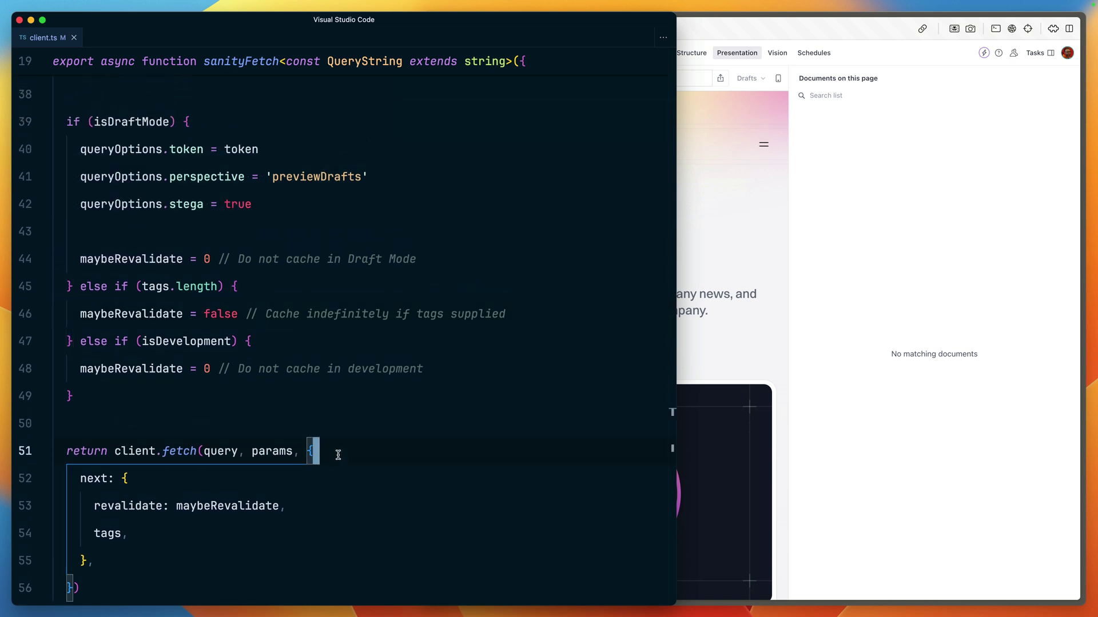
key("Return")
type("...queryOptions,")
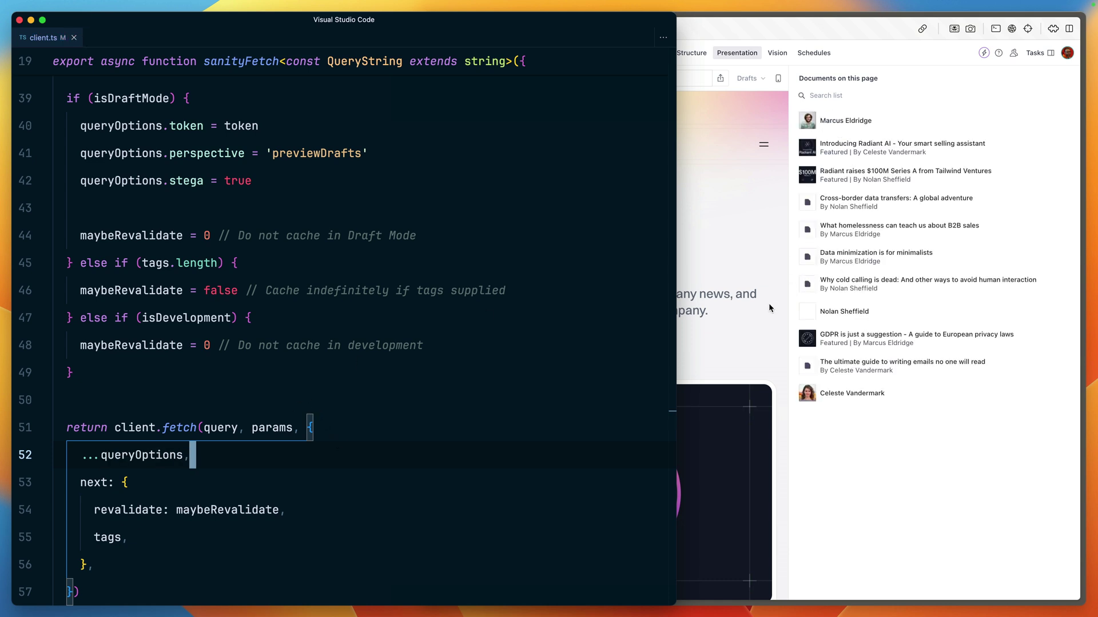
left_click(832, 407)
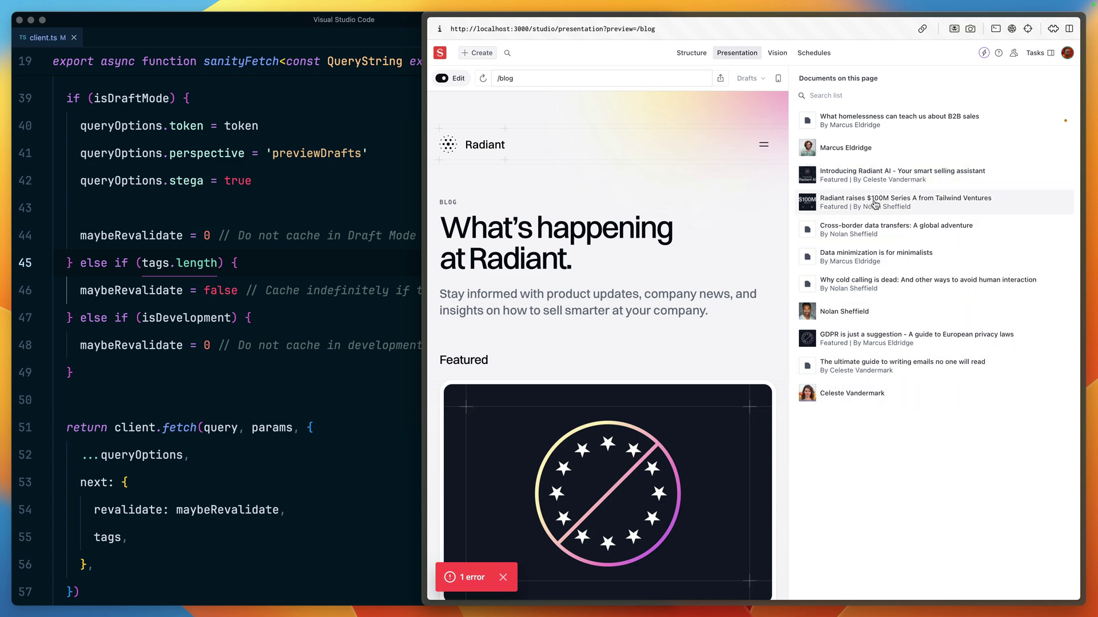
scroll(605, 318, "down", 5)
scroll(605, 317, "down", 5)
scroll(606, 318, "down", 5)
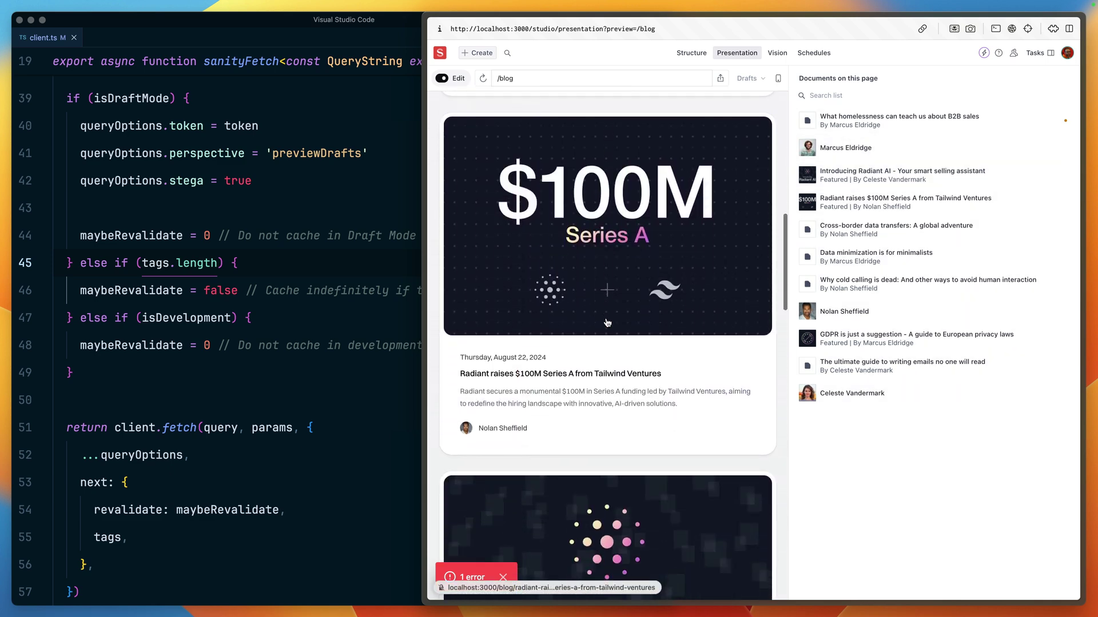
scroll(606, 317, "down", 5)
scroll(607, 323, "down", 5)
scroll(607, 322, "down", 3)
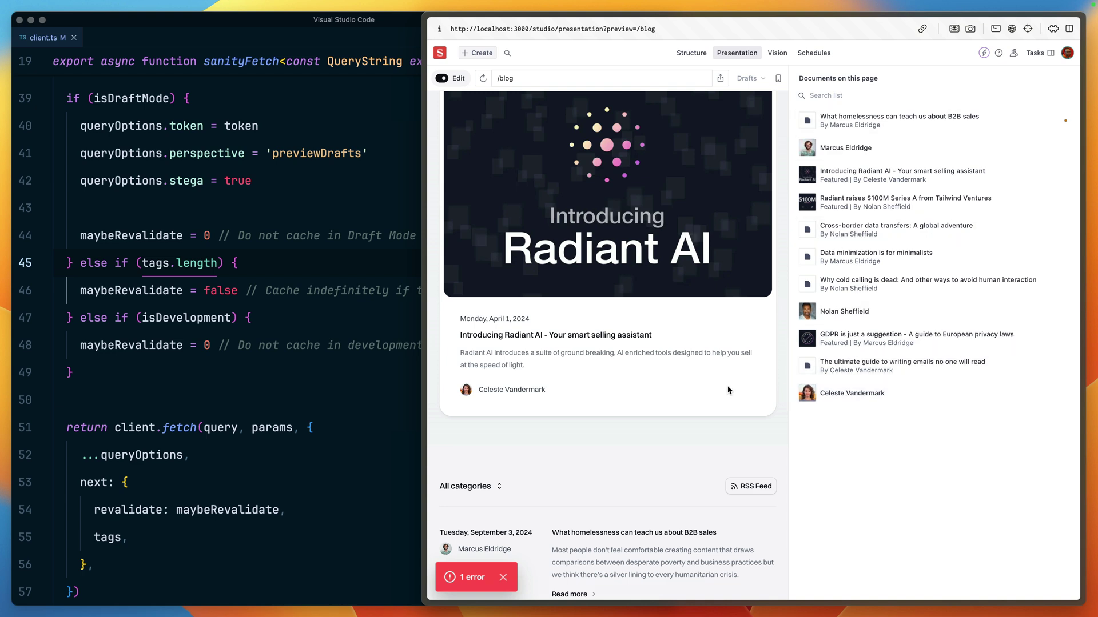
scroll(642, 364, "down", 2)
scroll(641, 364, "down", 3)
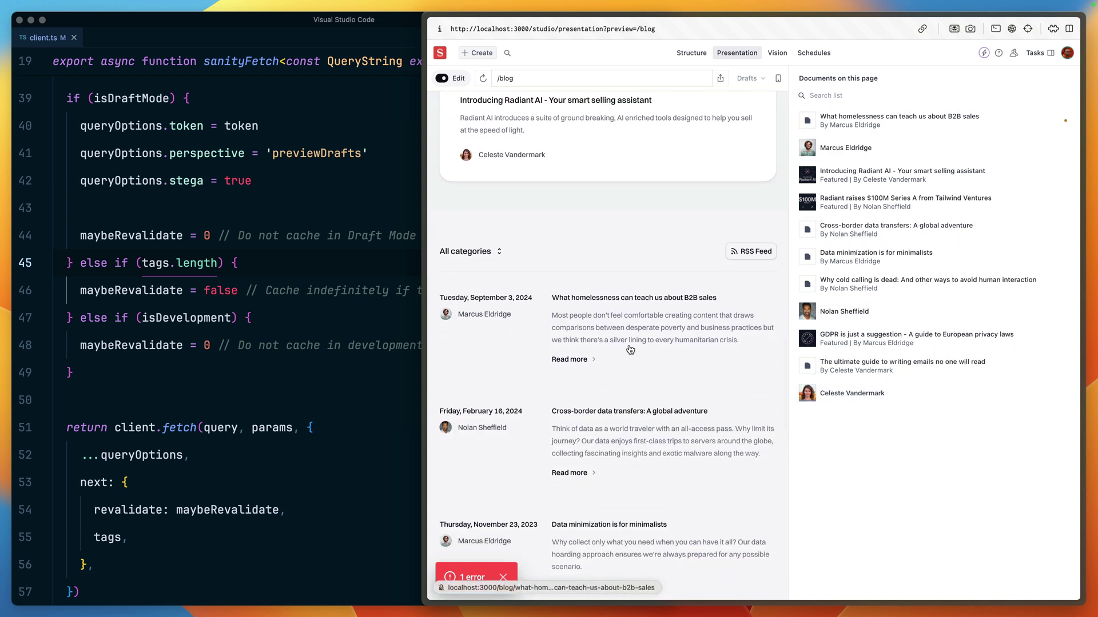
scroll(556, 266, "up", 2)
Step: Delete '- Your smart selling assistant' from the Introducing Radiant AI post's Title field
left_click(607, 230)
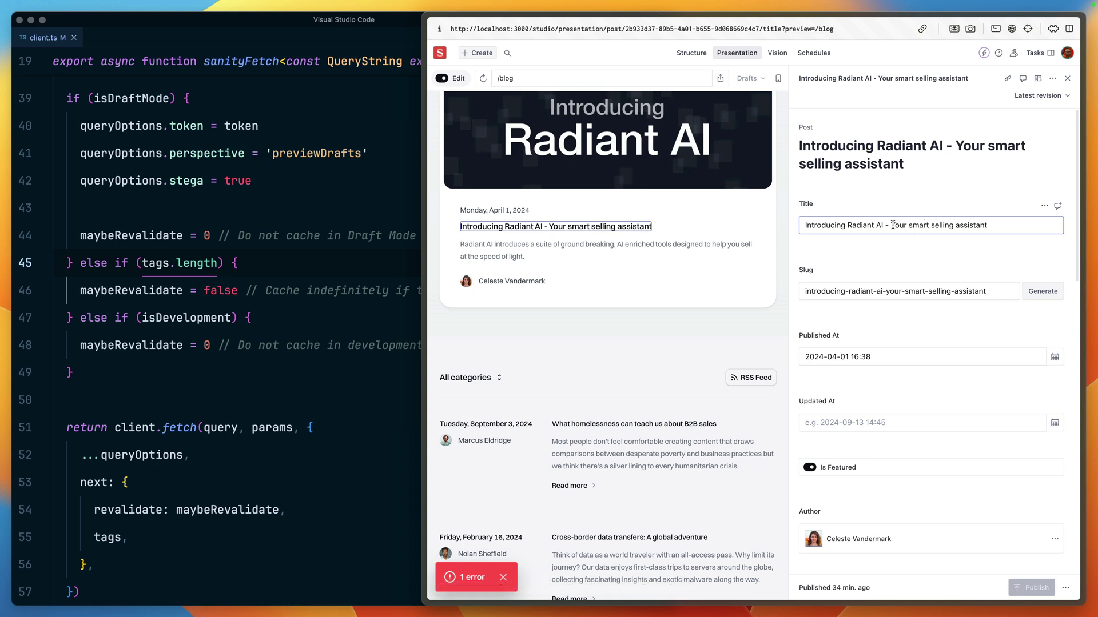
left_click_drag(988, 224, 888, 225)
key("BackSpace")
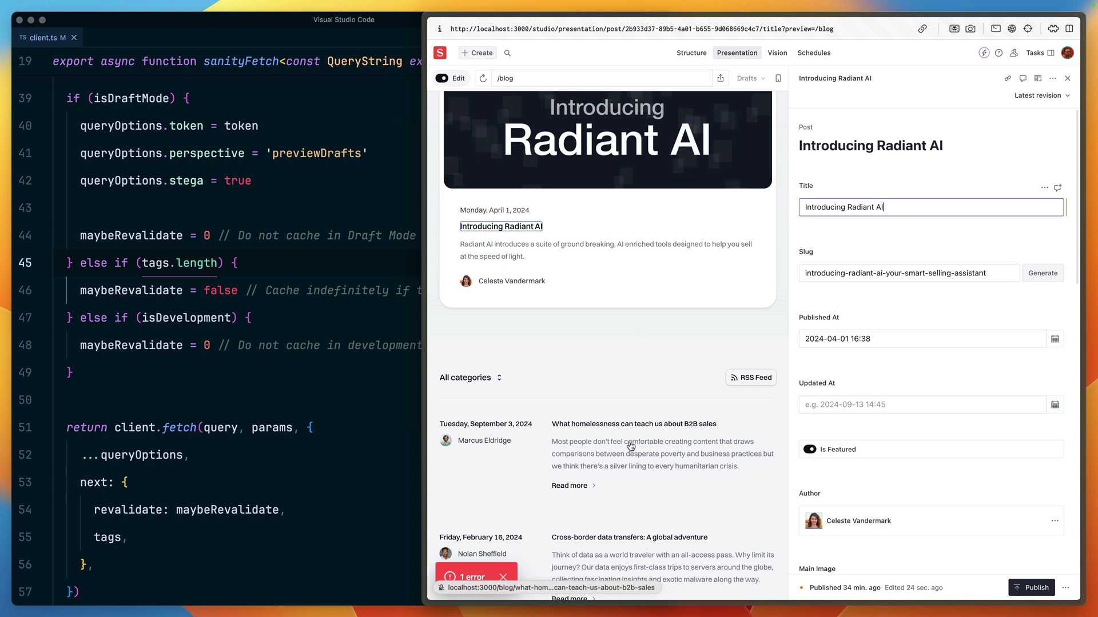
Step: Open the homelessness B2B sales post, then briefly open and close its Marcus Eldridge author
left_click(630, 447)
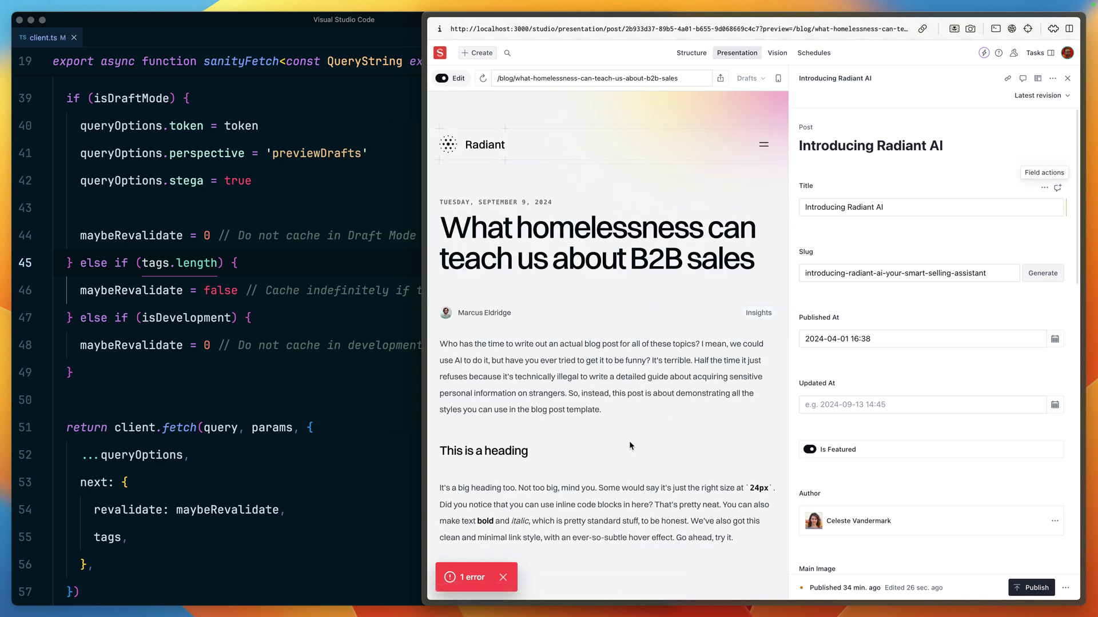
left_click(1067, 78)
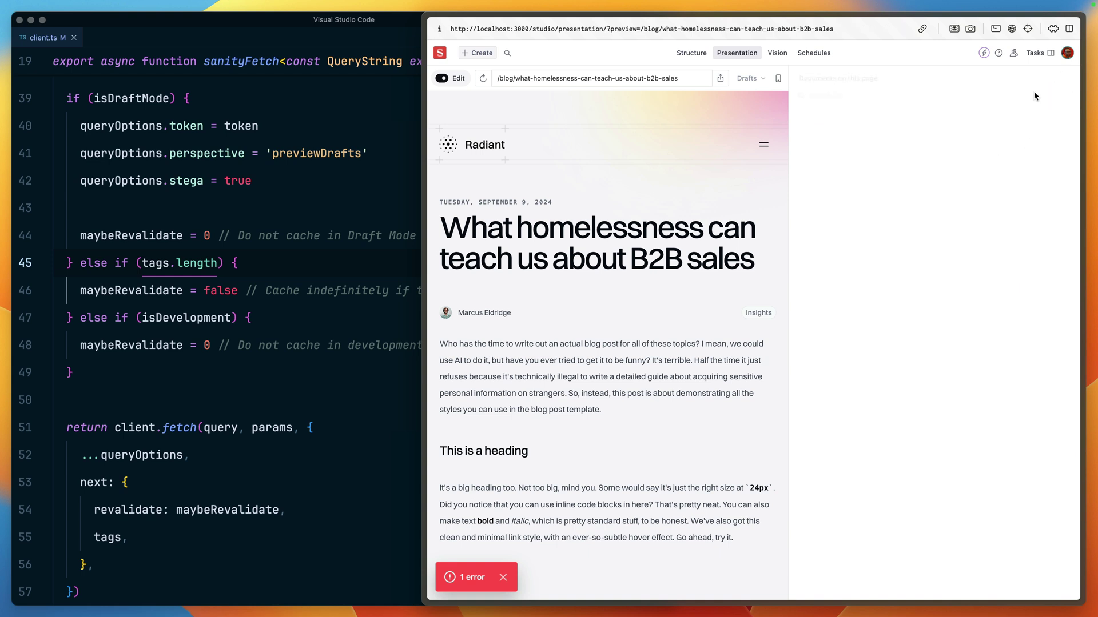
left_click(487, 314)
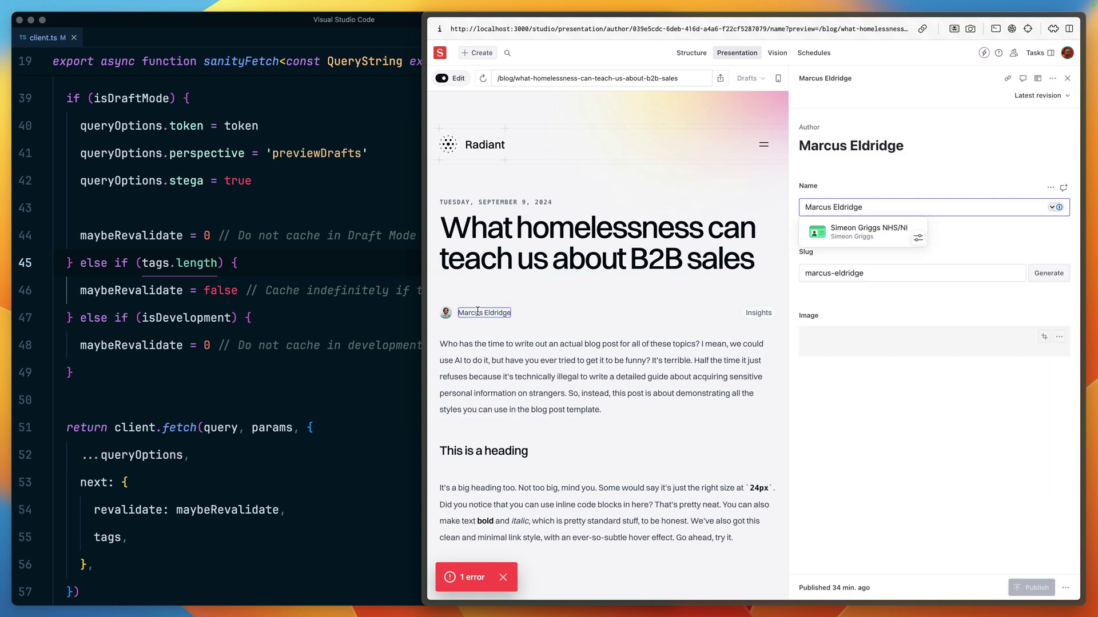
left_click(943, 103)
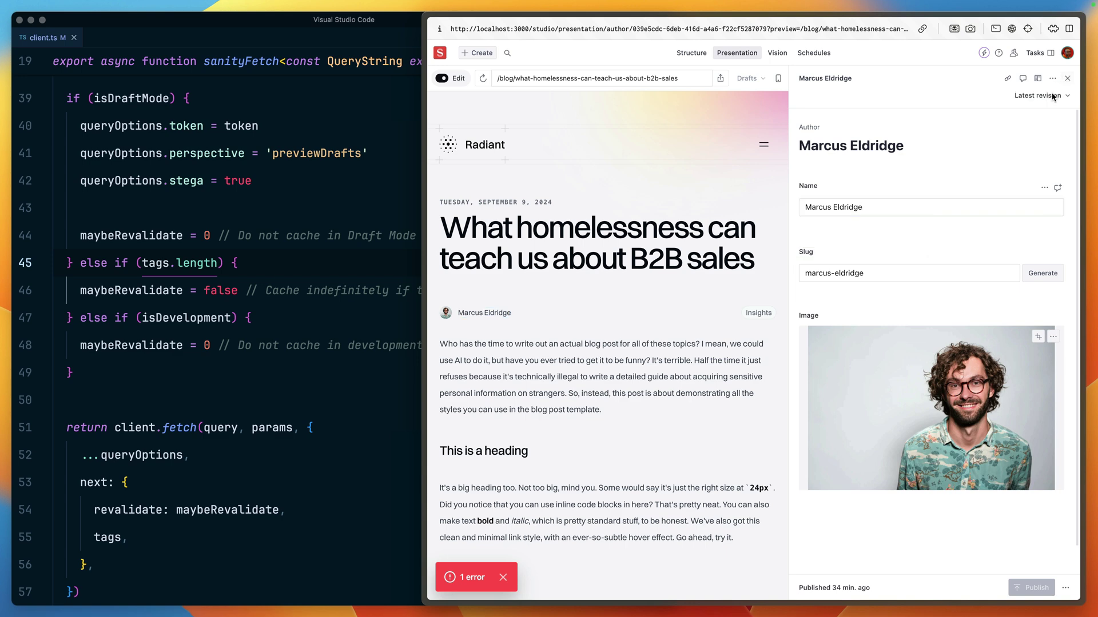
left_click(1067, 79)
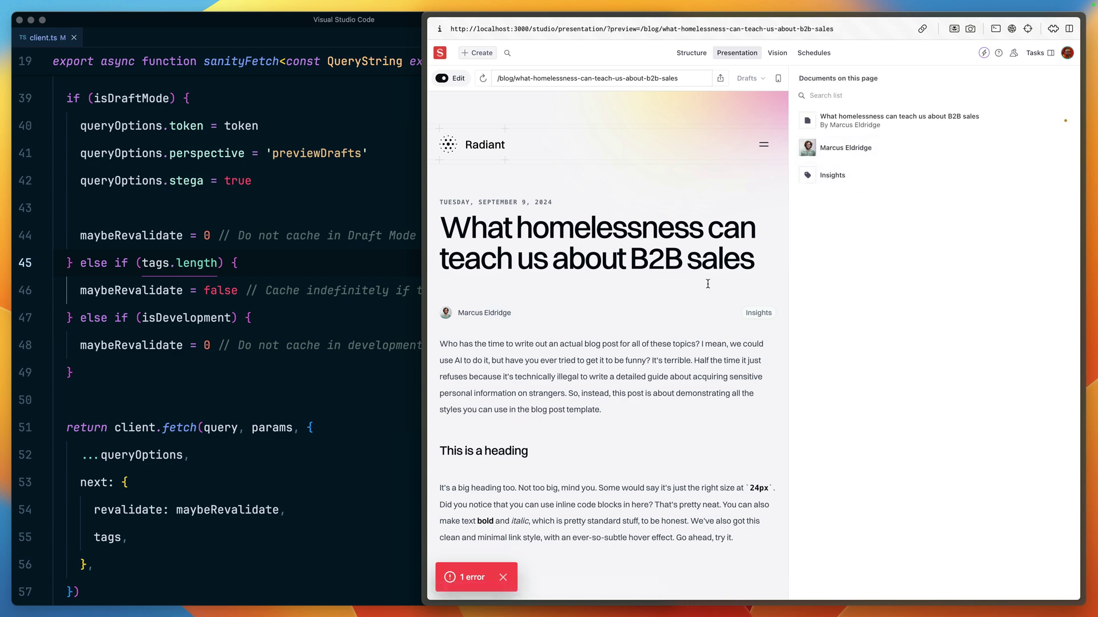
Step: Edit the Insights category's Title to read 'Insights And I can Make Changes'
left_click(764, 314)
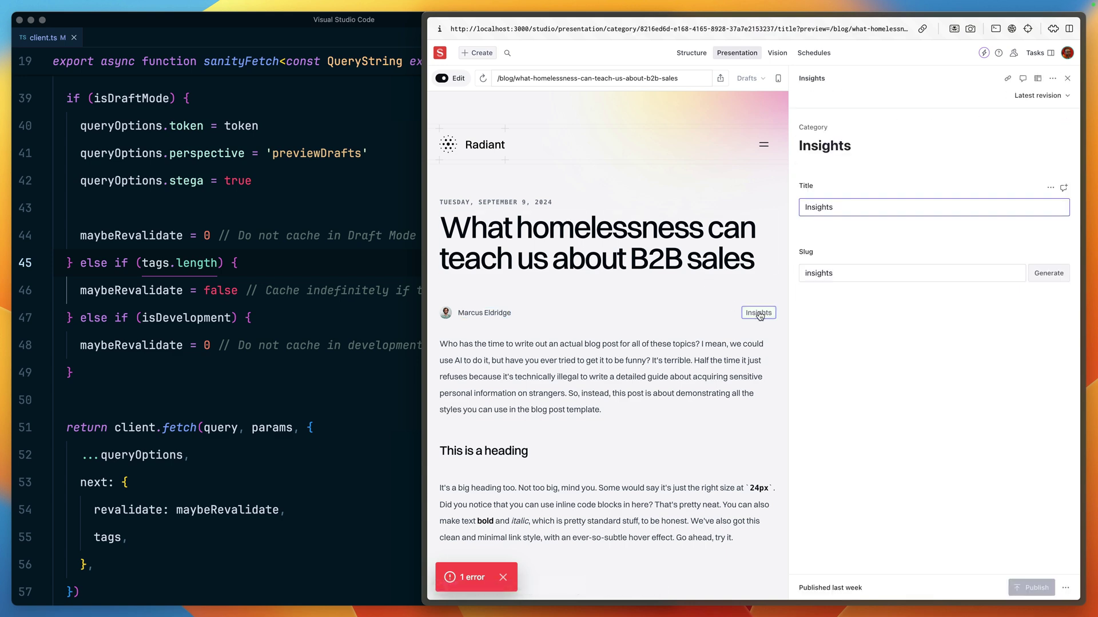
type(" And I")
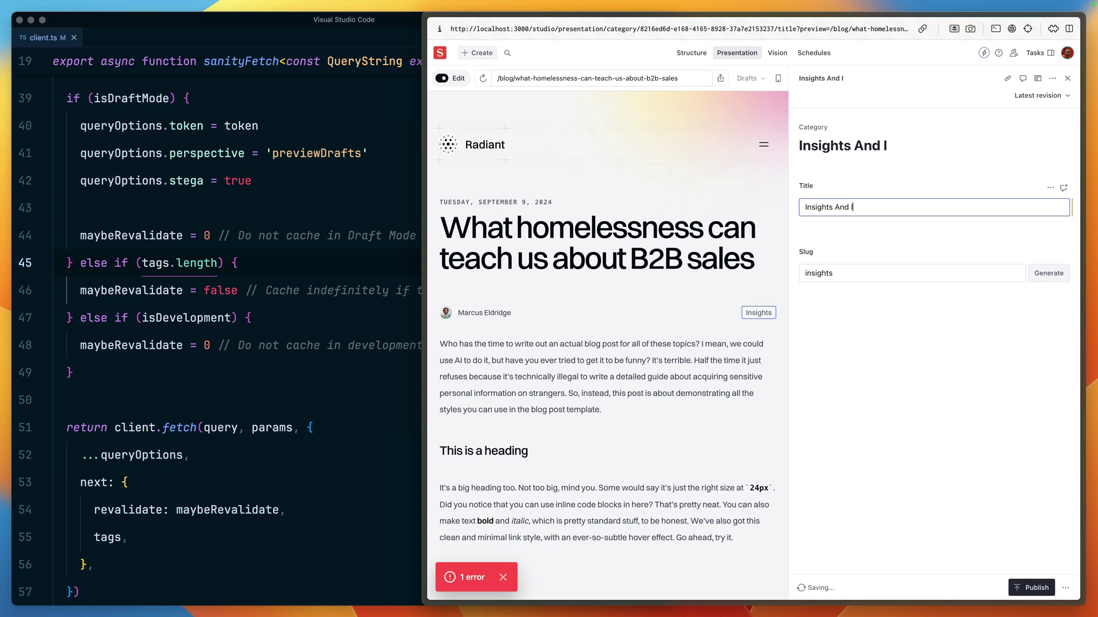
type(" can Make cahn")
key("BackSpace")
key("BackSpace")
key("BackSpace")
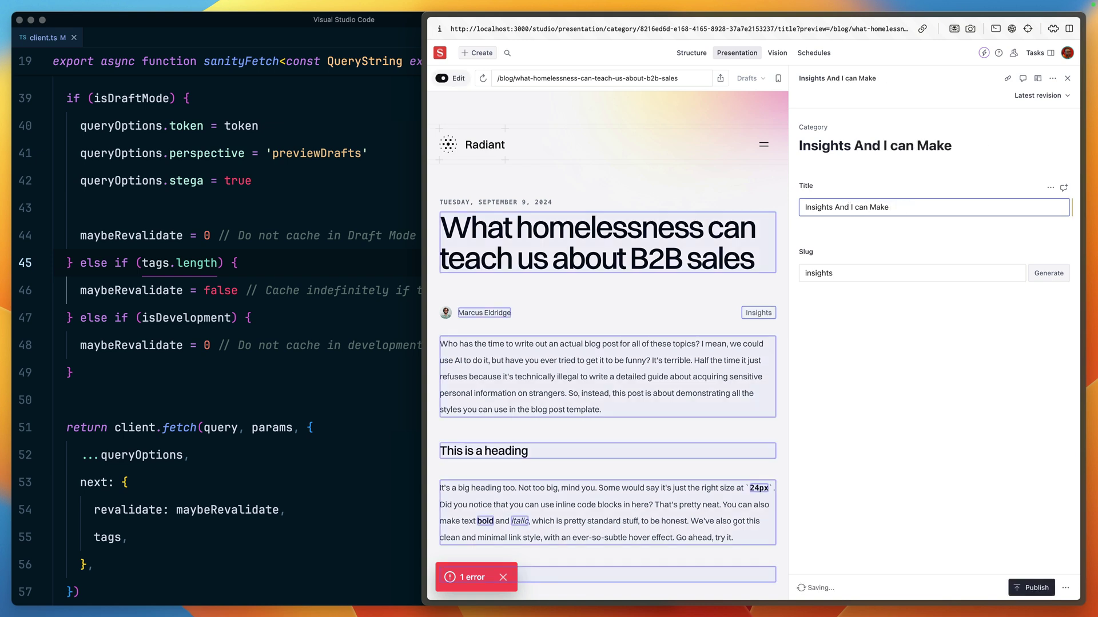
type("Changes")
left_click(856, 187)
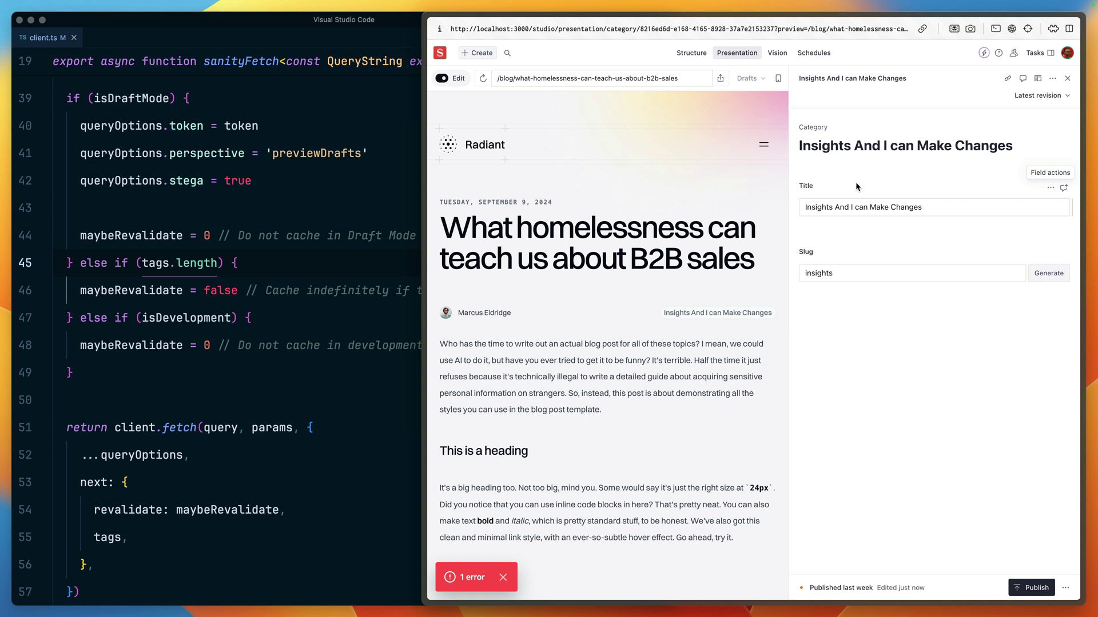
Step: Inspect the B2B sales post heading's markup in the DevTools Elements panel
right_click(629, 253)
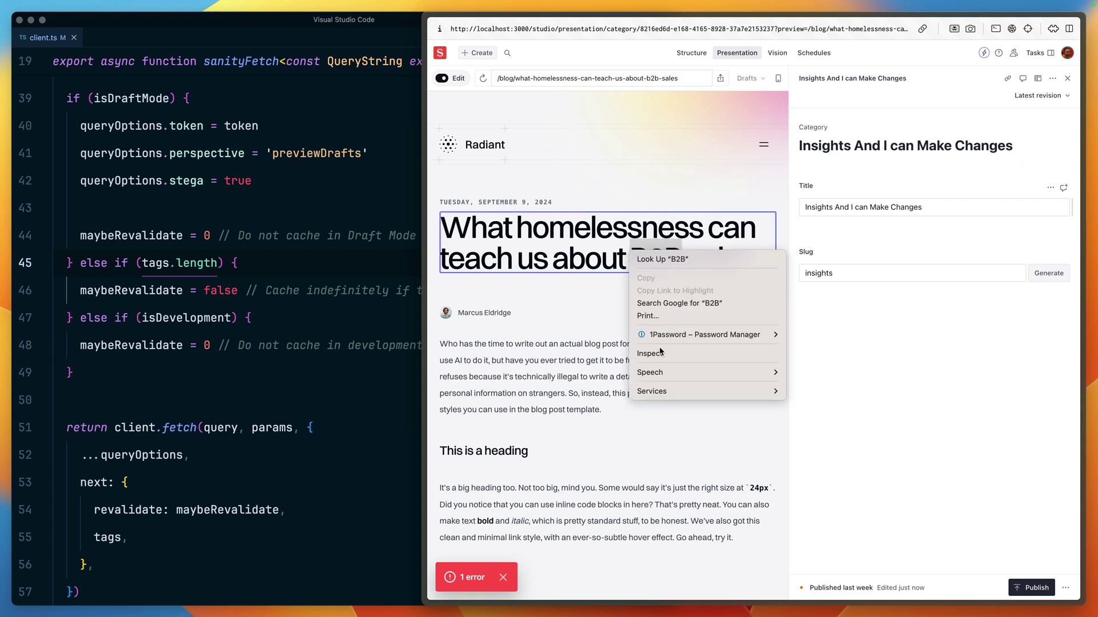
left_click(667, 356)
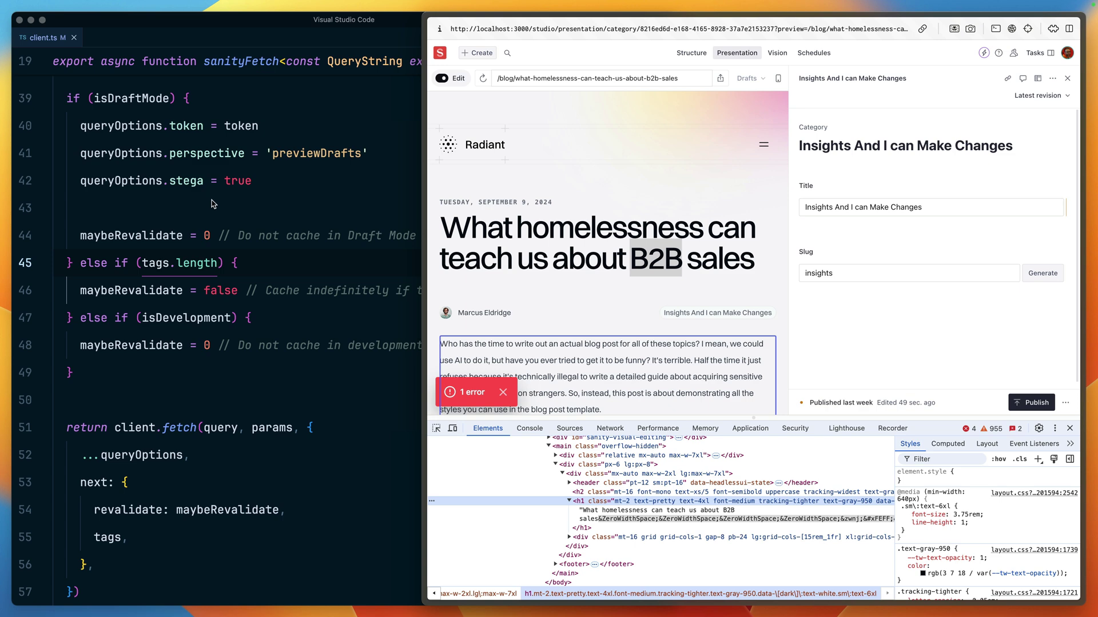
scroll(213, 203, "up", 5)
scroll(219, 231, "up", 5)
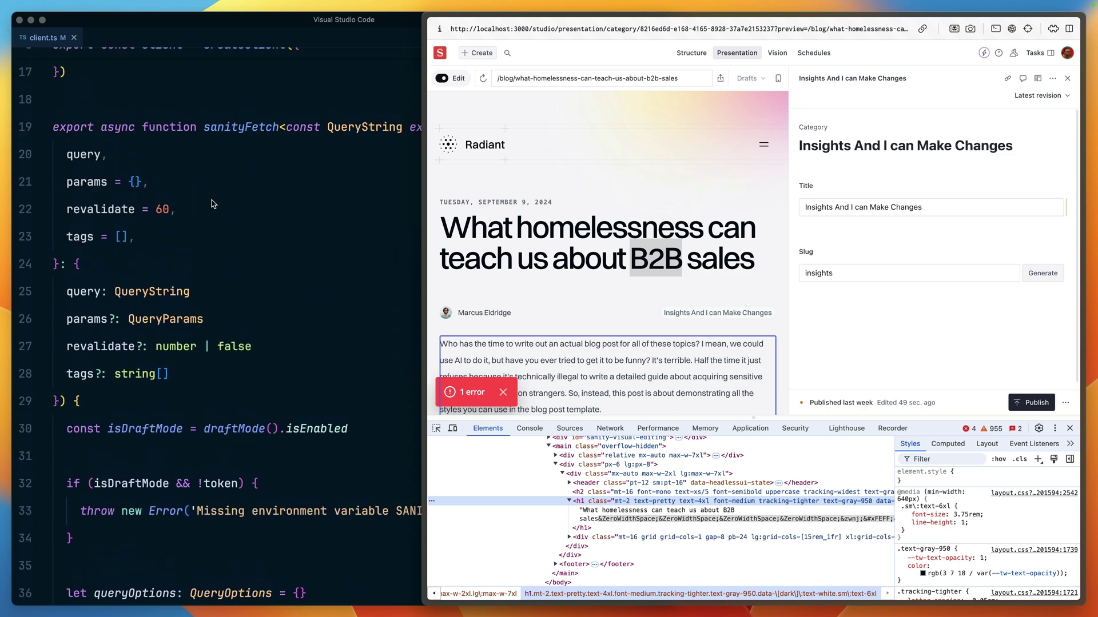
scroll(223, 257, "up", 5)
scroll(228, 273, "up", 3)
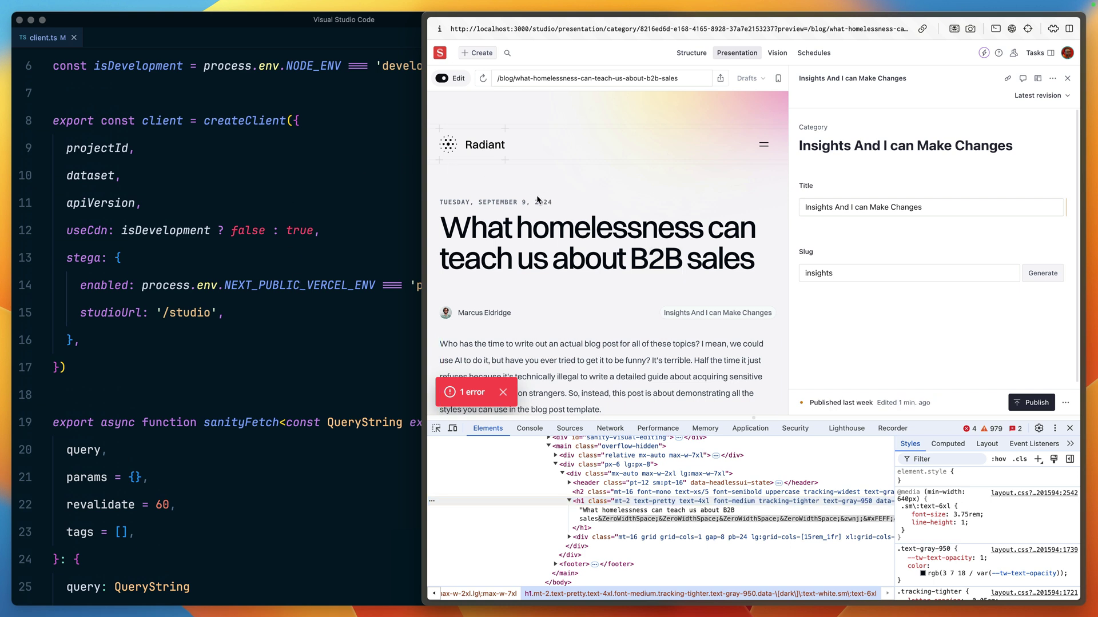
Step: Follow the Radiant logo link in the preview to the homepage
left_click(471, 144)
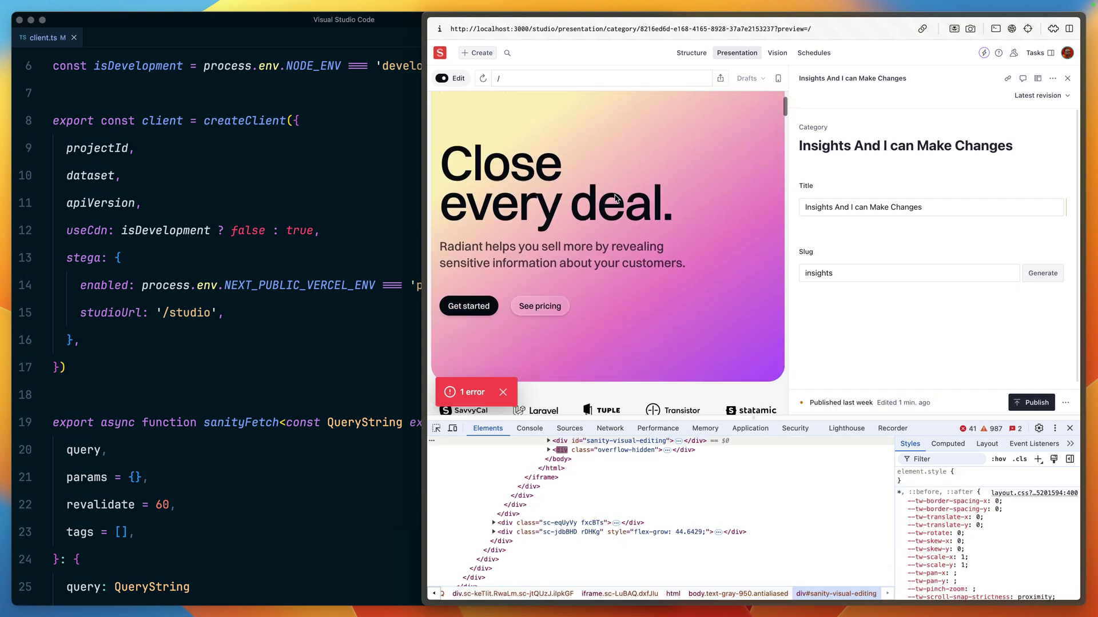
scroll(615, 199, "down", 5)
scroll(615, 199, "down", 5)
scroll(614, 200, "down", 3)
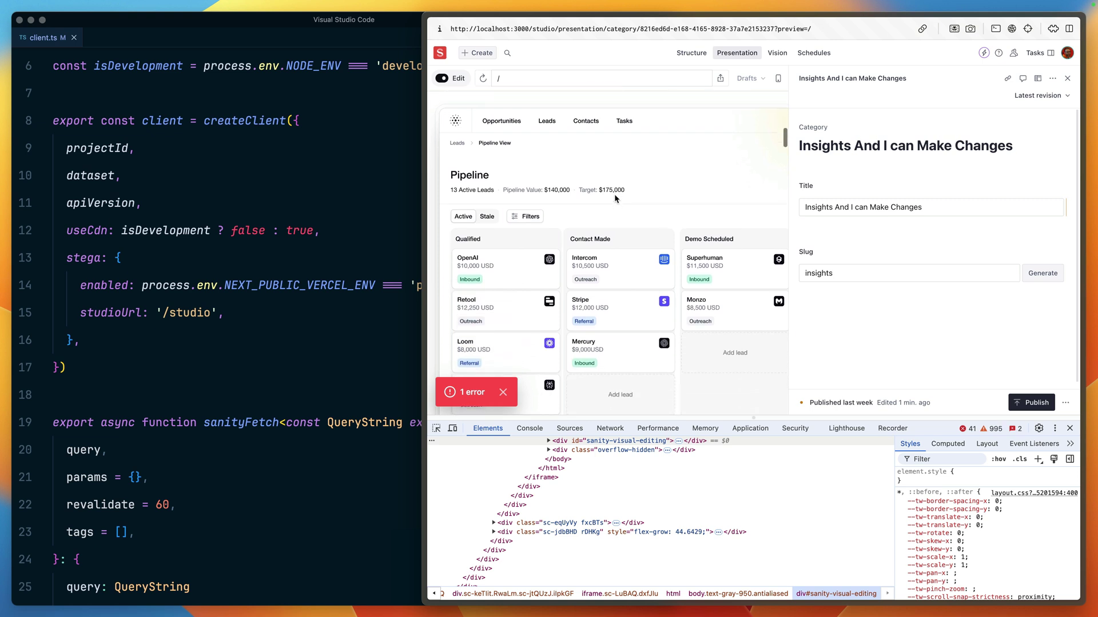
scroll(615, 194, "down", 5)
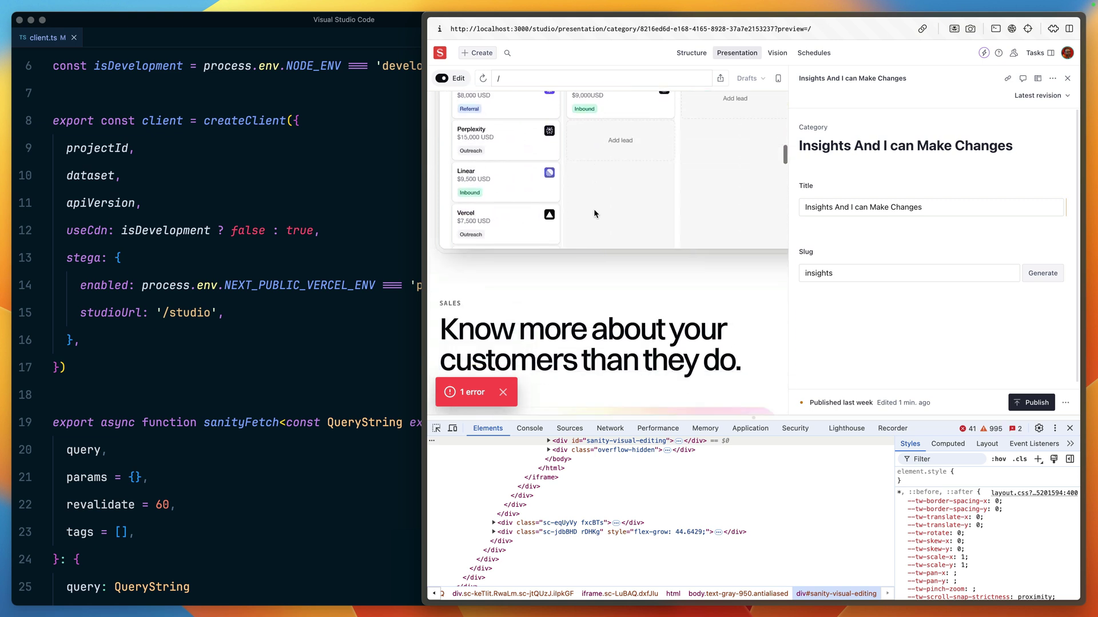
scroll(614, 193, "down", 5)
scroll(595, 212, "down", 2)
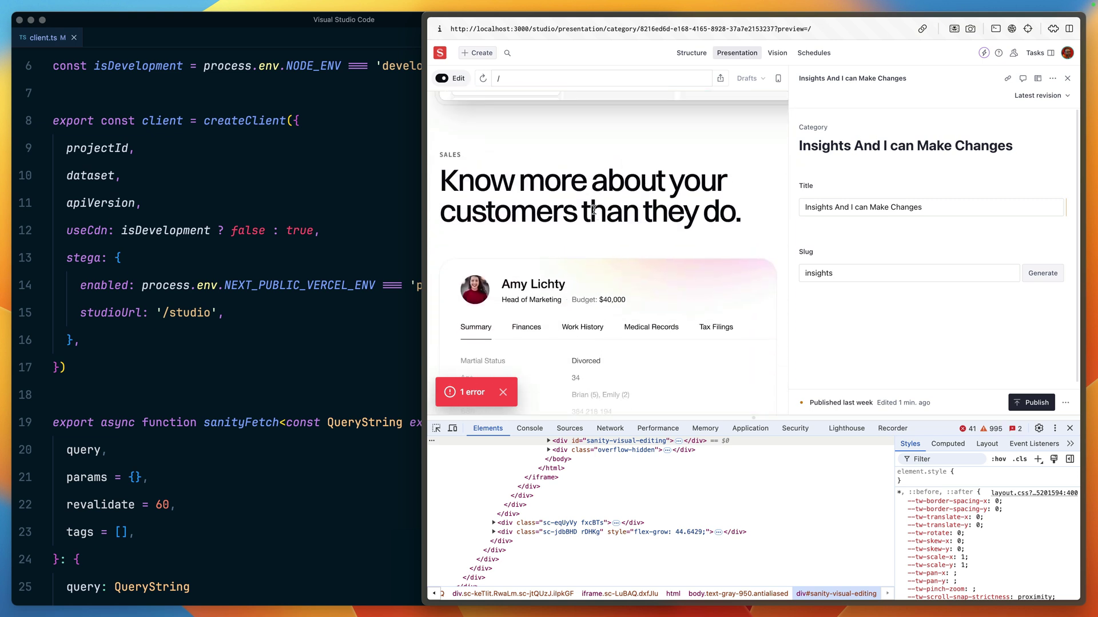